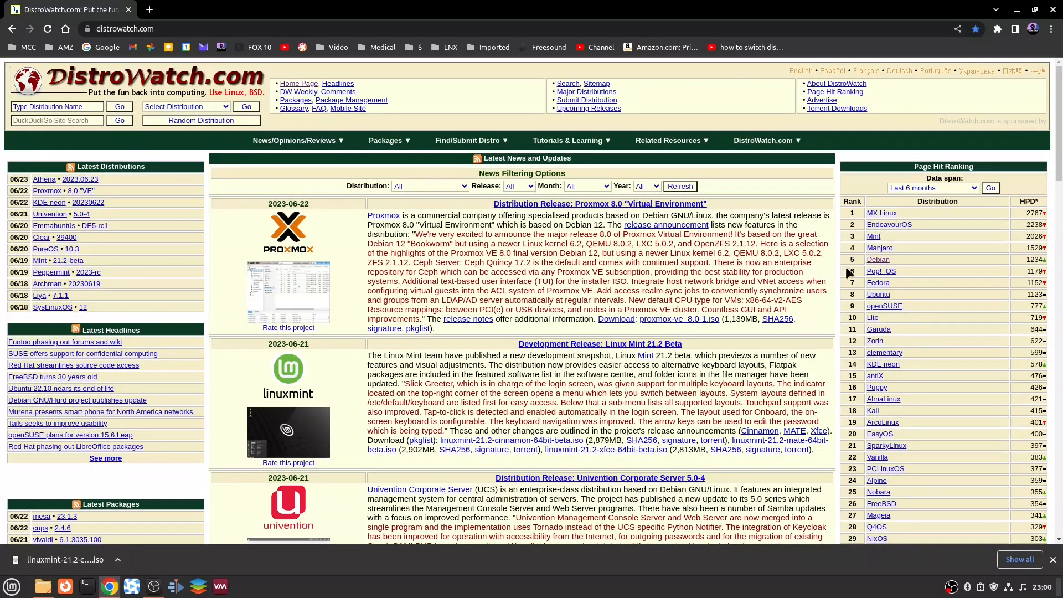
- Open Debian's DistroWatch entry and follow its download mirror link to Debian's CD images download page
left_click(880, 261)
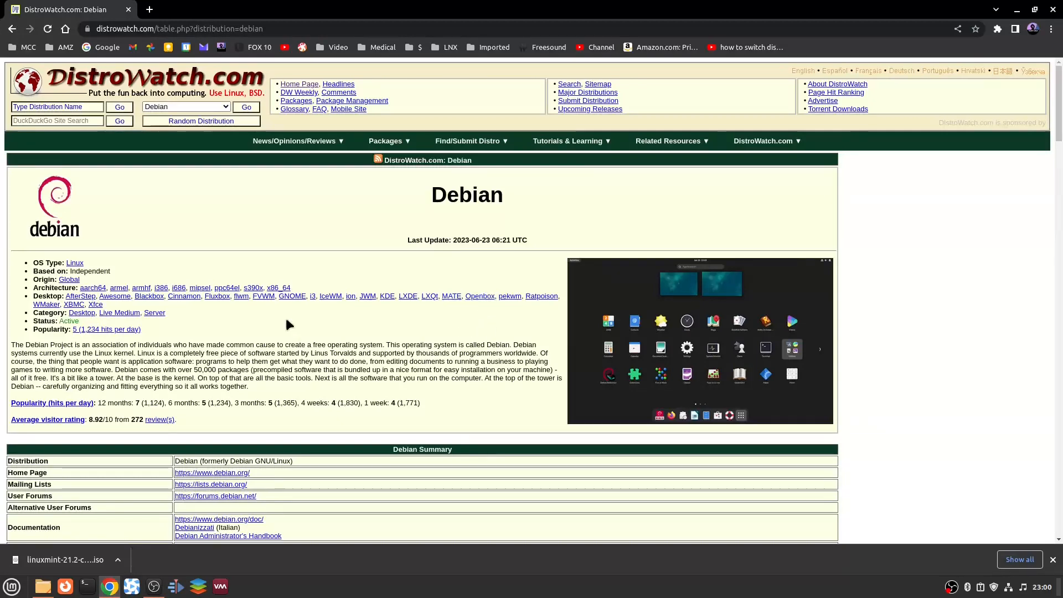
scroll(318, 330, "down", 5)
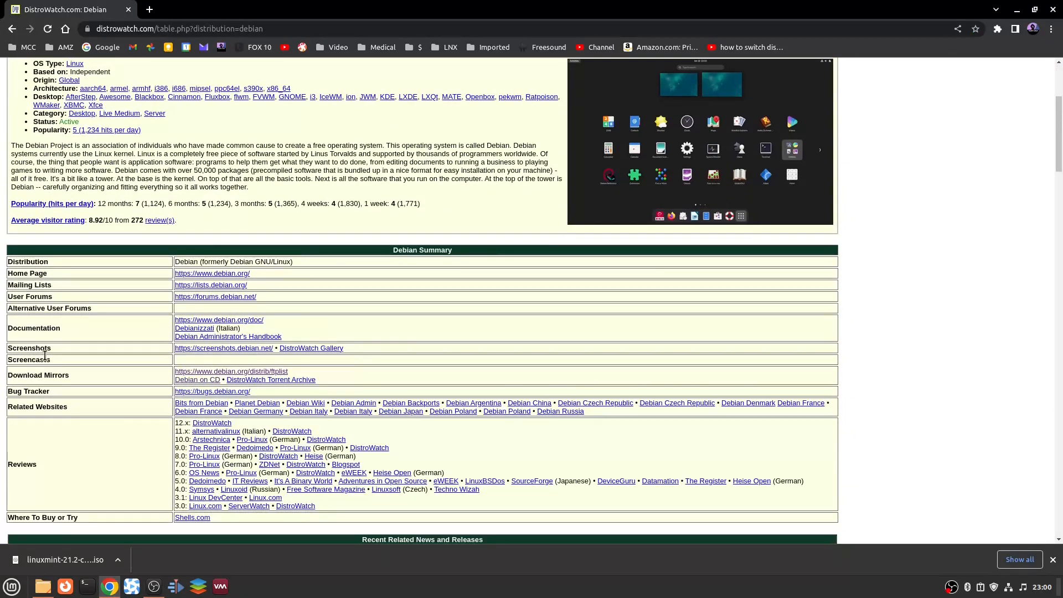
left_click(249, 371)
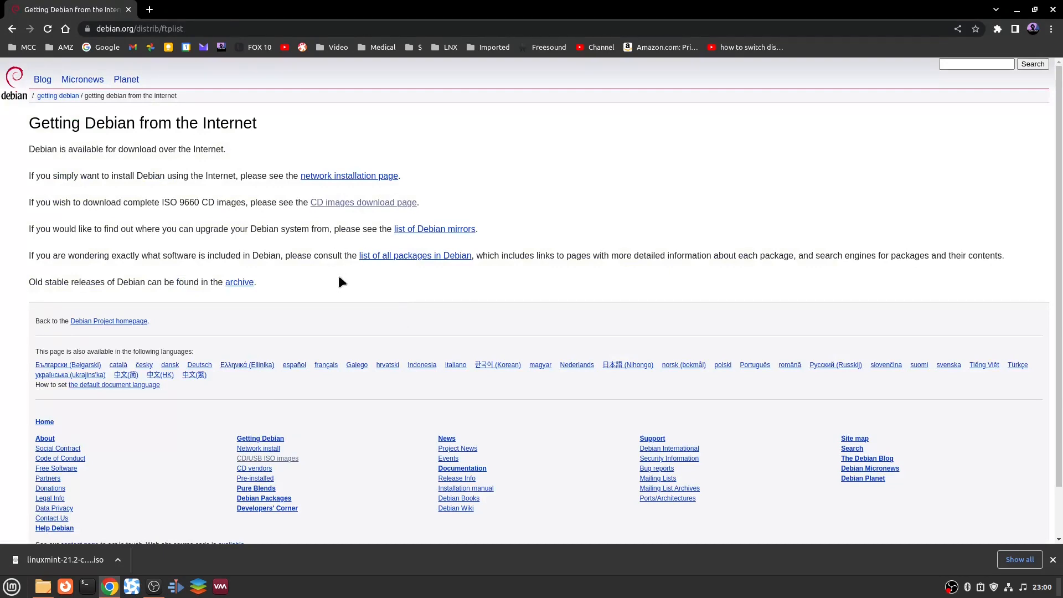
left_click_drag(163, 201, 190, 203)
left_click(208, 210)
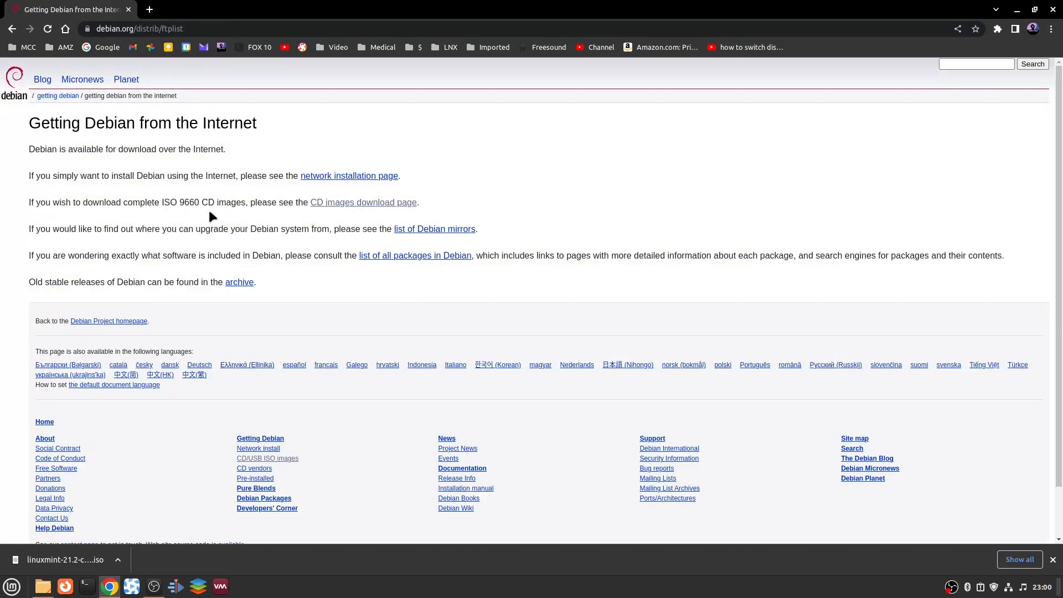
left_click(366, 203)
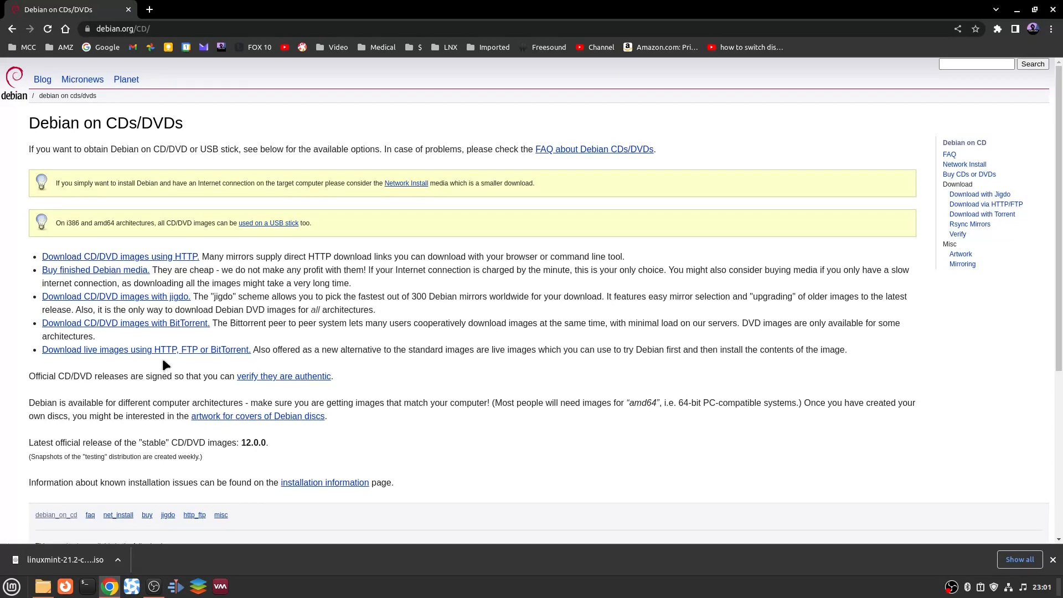
- Download debian-12.0.0-amd64-DVD-1.iso from the official stable release images offered over HTTP
left_click(119, 258)
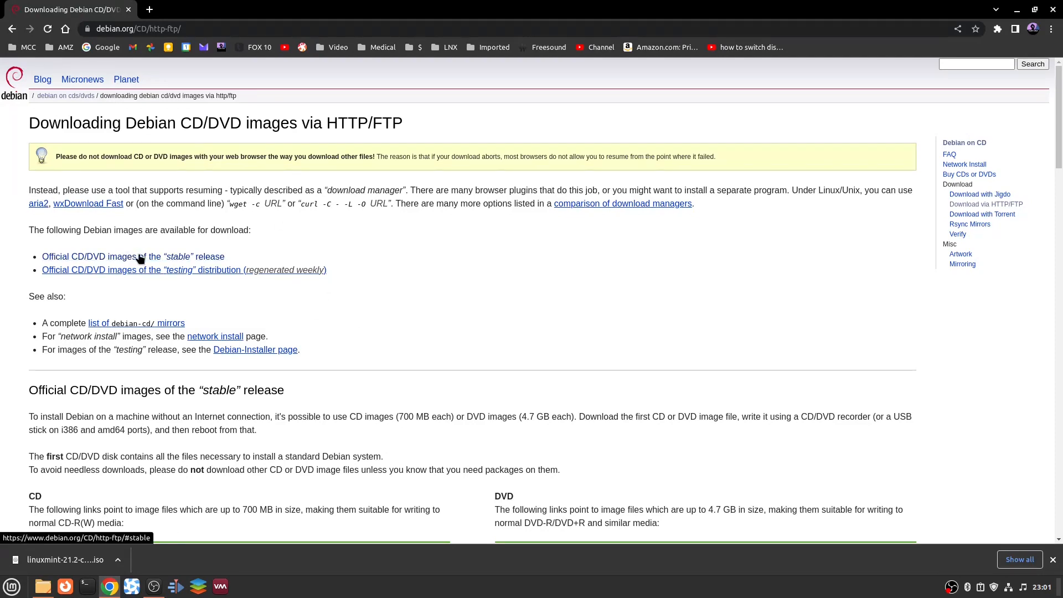
left_click(139, 259)
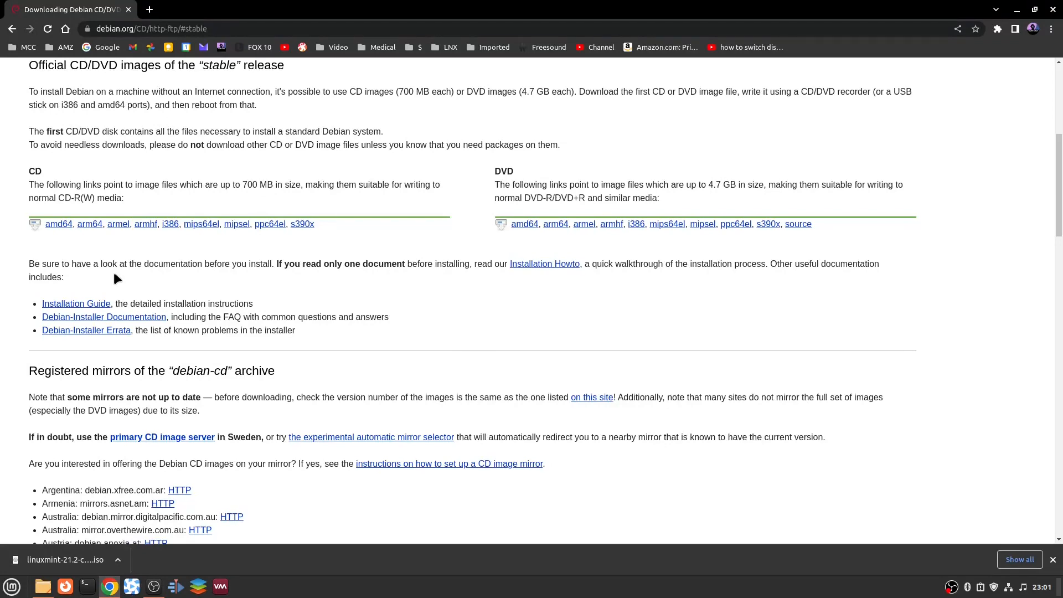
left_click(59, 225)
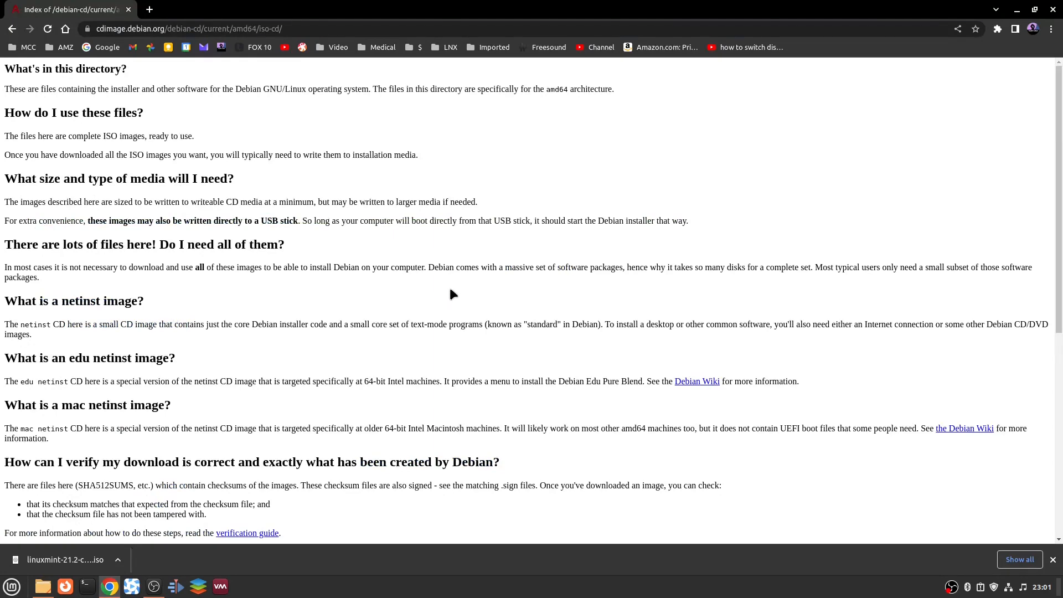
scroll(452, 294, "down", 6)
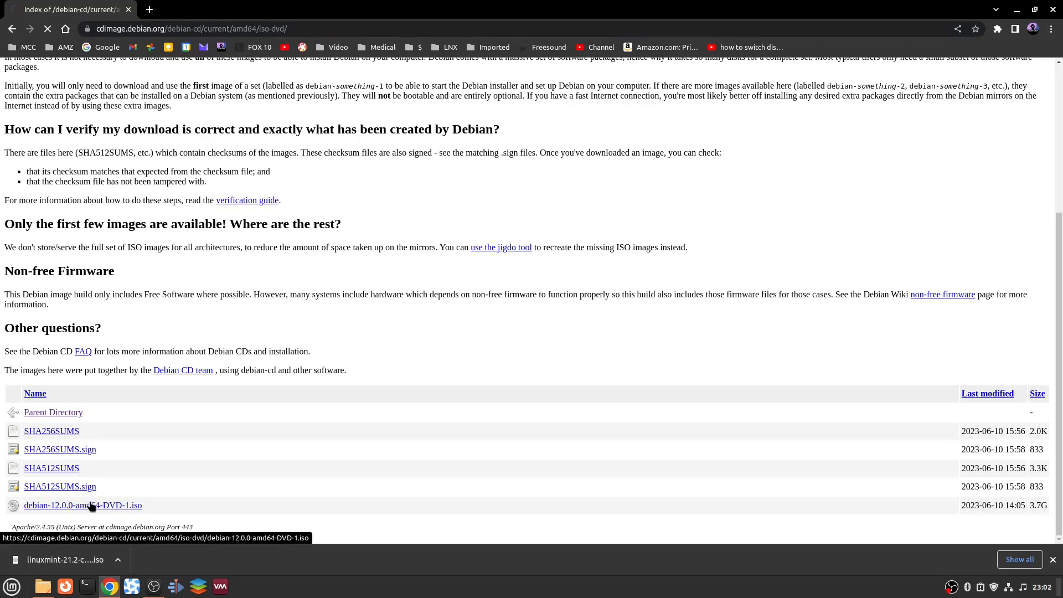
left_click(85, 506)
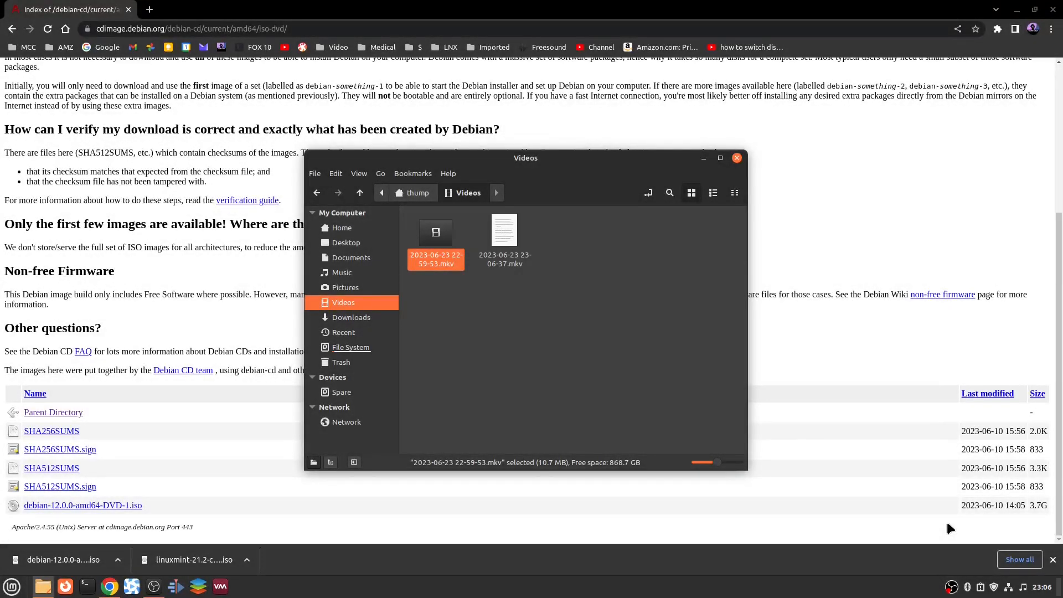
- Close the Videos folder window, clear the desktop, and open Virtual Machine Manager near the middle of the desktop
left_click(736, 158)
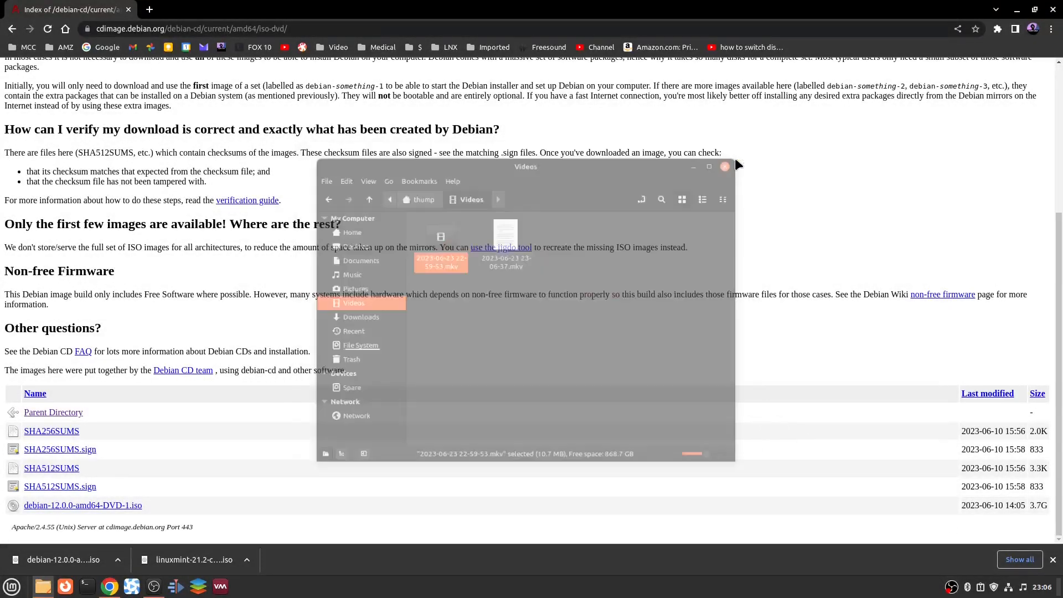
key("super+d")
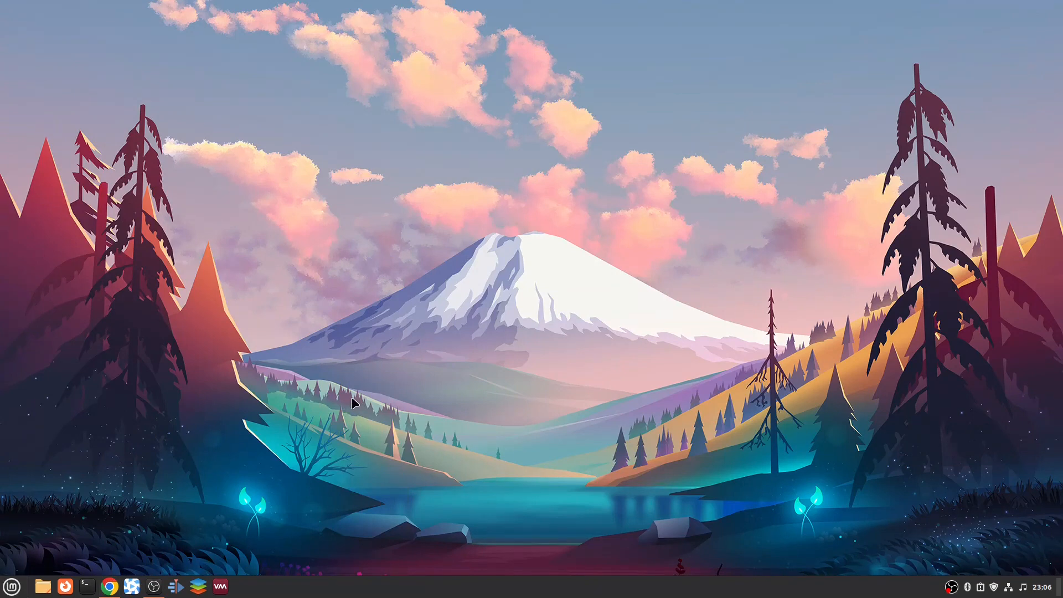
left_click(220, 588)
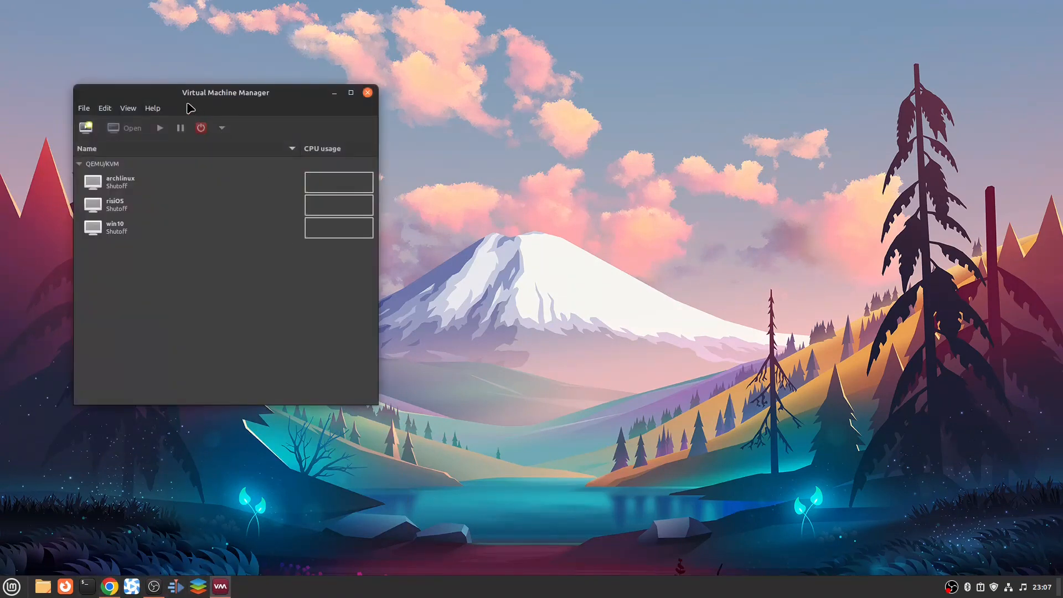
left_click_drag(166, 94, 410, 127)
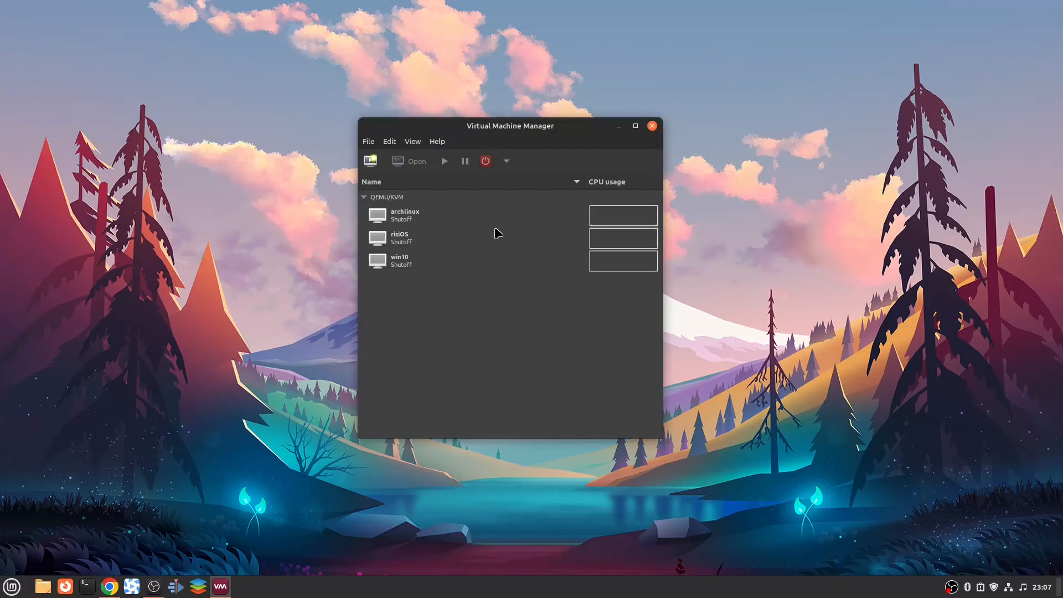
- Start a new virtual machine from local install media, using debian-12.0.0-amd64-DVD-1.iso from the Downloads folder
left_click(372, 161)
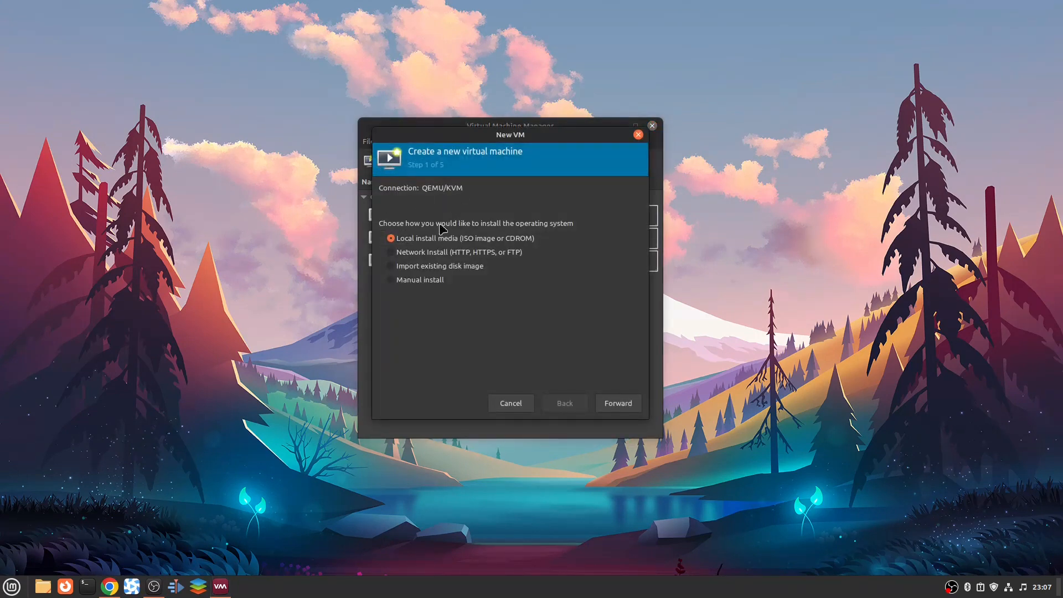
left_click(617, 406)
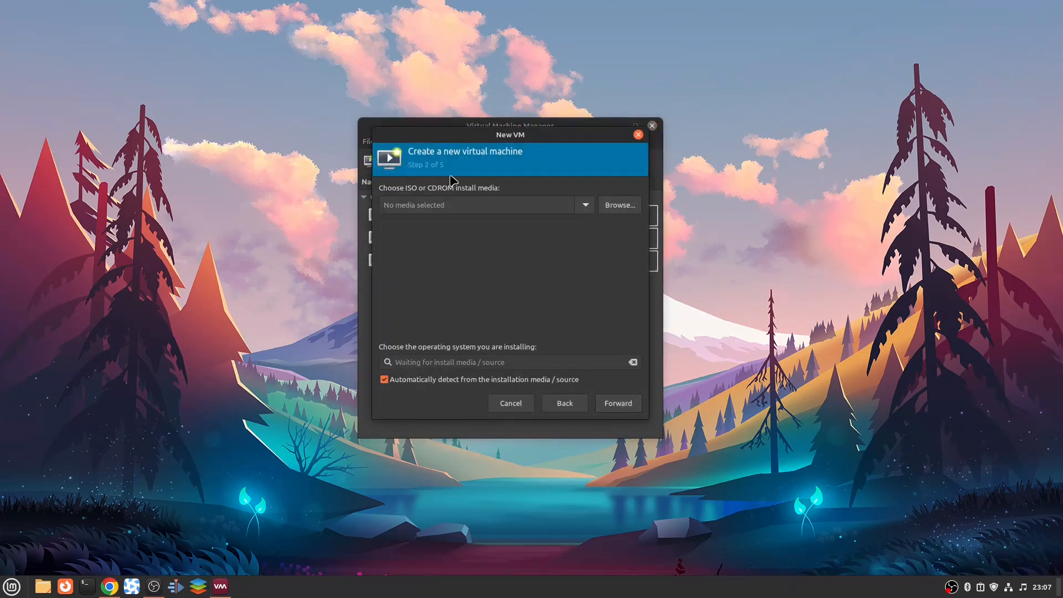
left_click(619, 206)
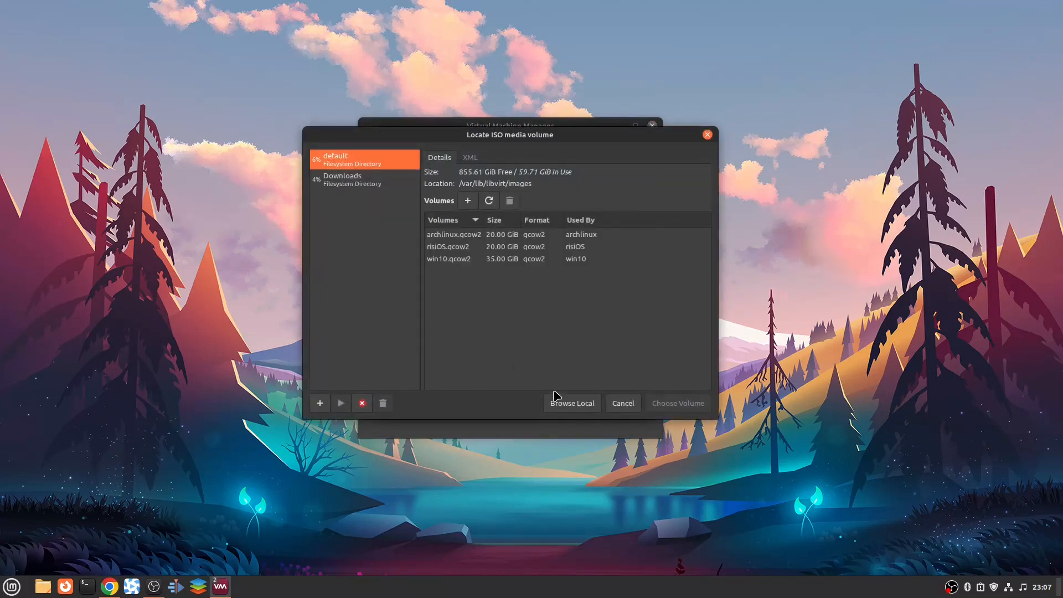
left_click(580, 407)
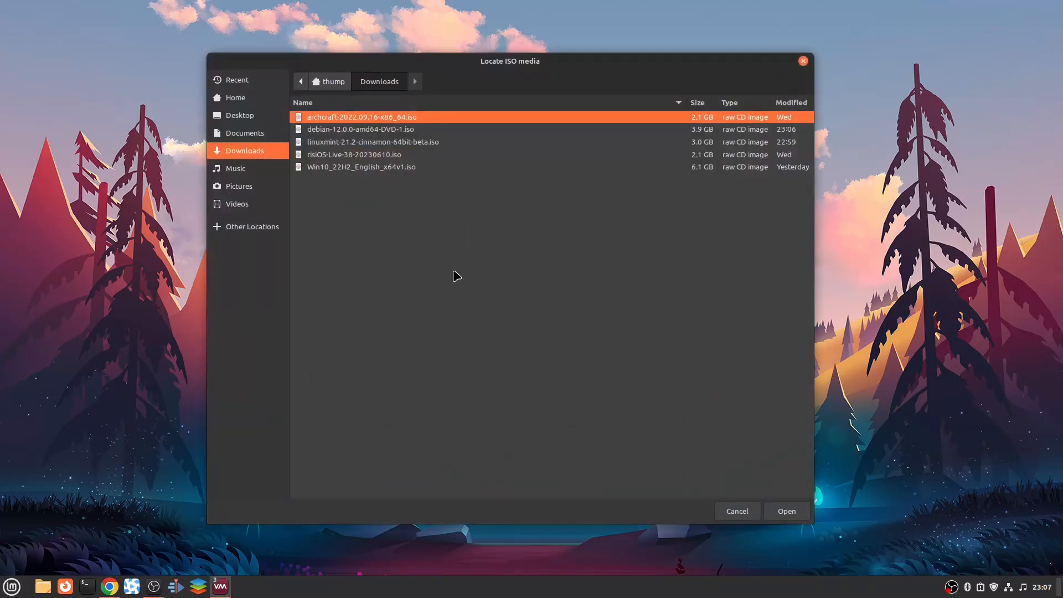
left_click(361, 131)
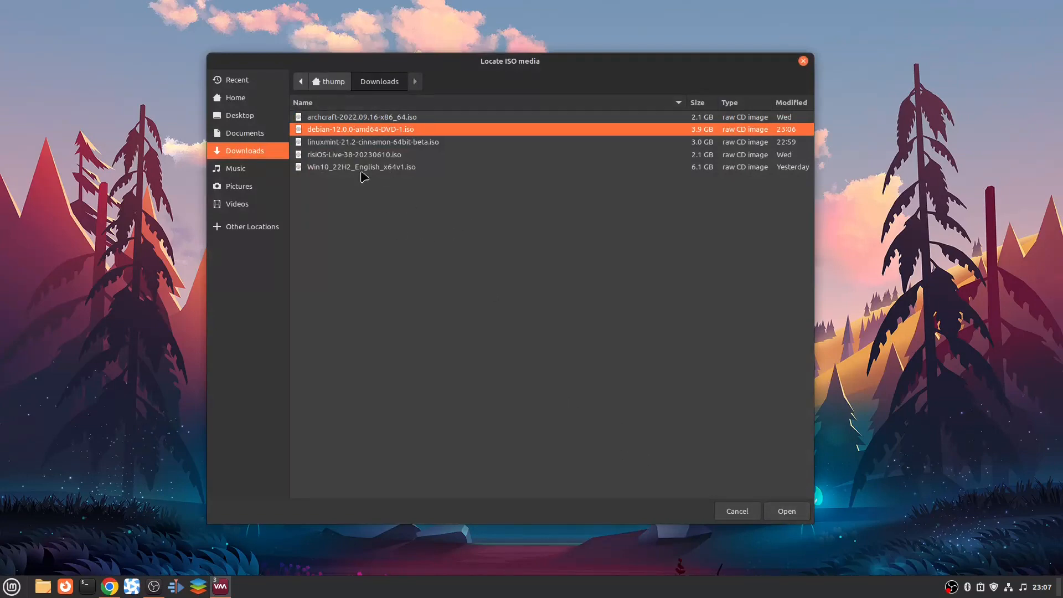
left_click(786, 511)
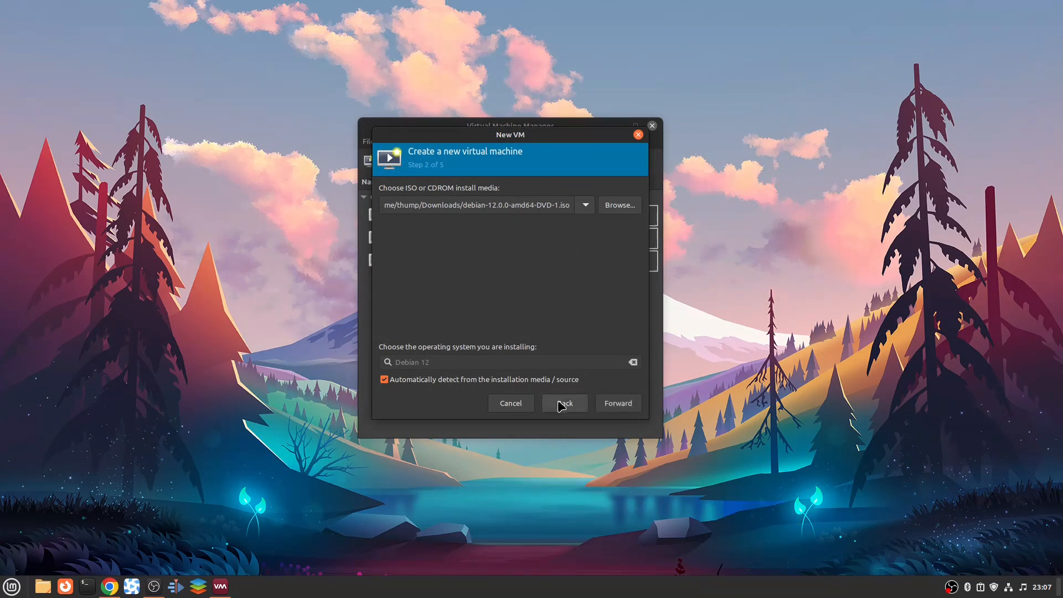
left_click(619, 405)
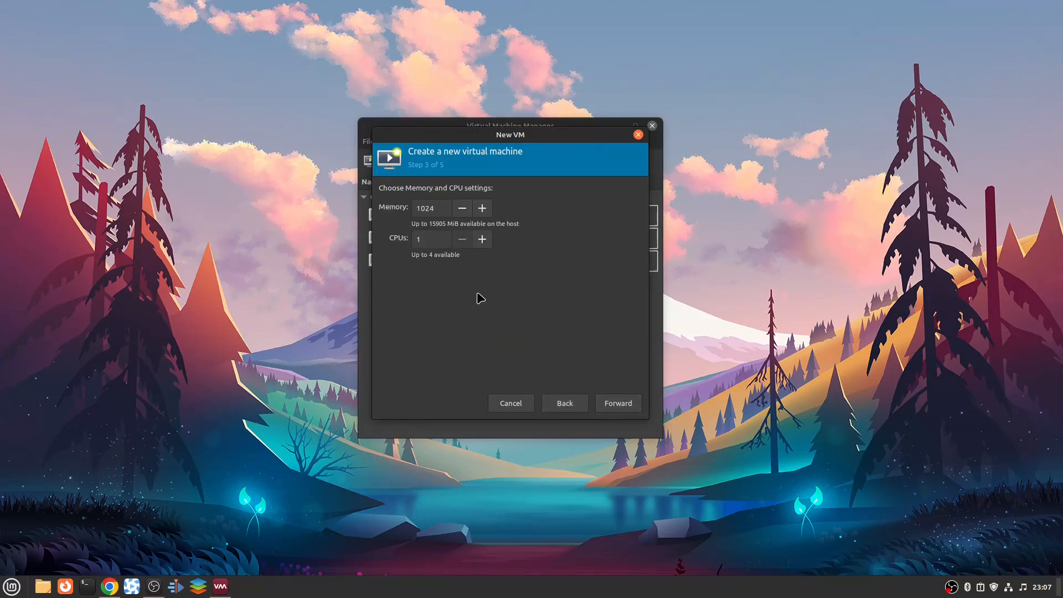
- Create the debian12 virtual machine with 8192 MiB of memory, 2 CPUs and a 20 GiB disk image
double_click(437, 207)
type("819")
left_click(482, 239)
left_click(625, 405)
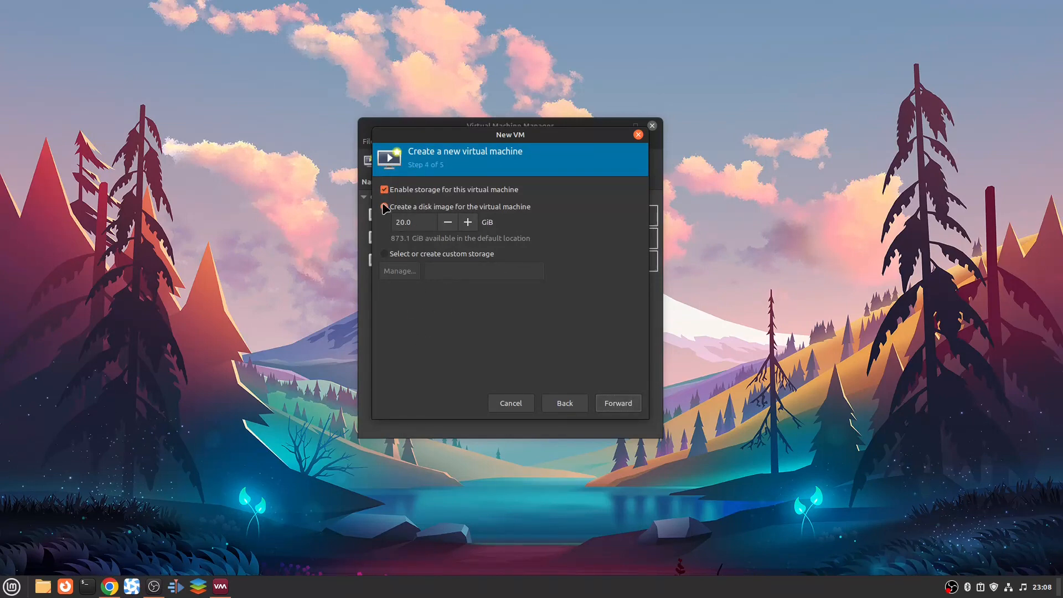
left_click(619, 402)
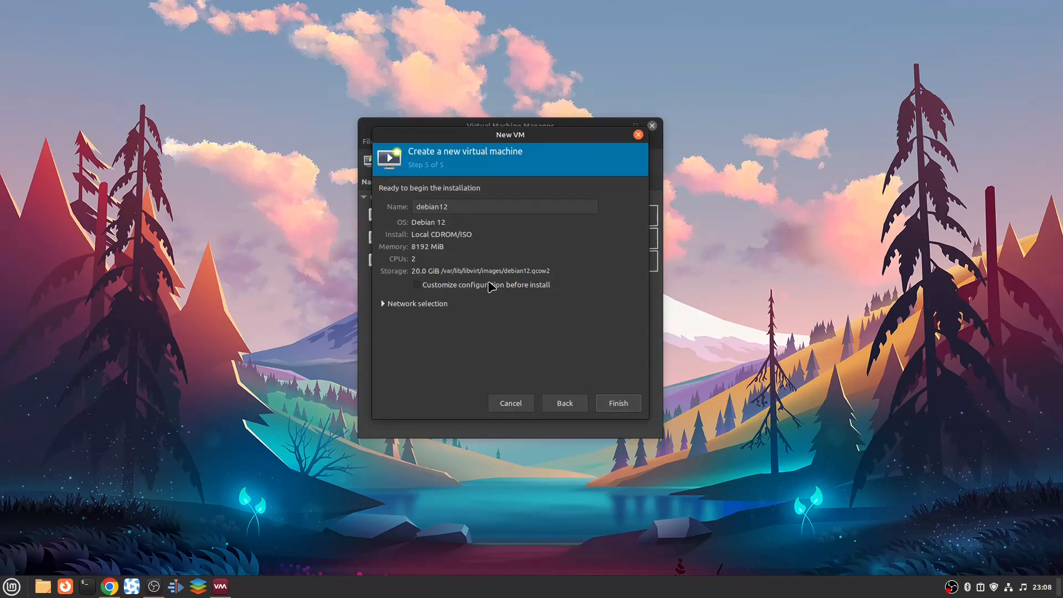
left_click(627, 408)
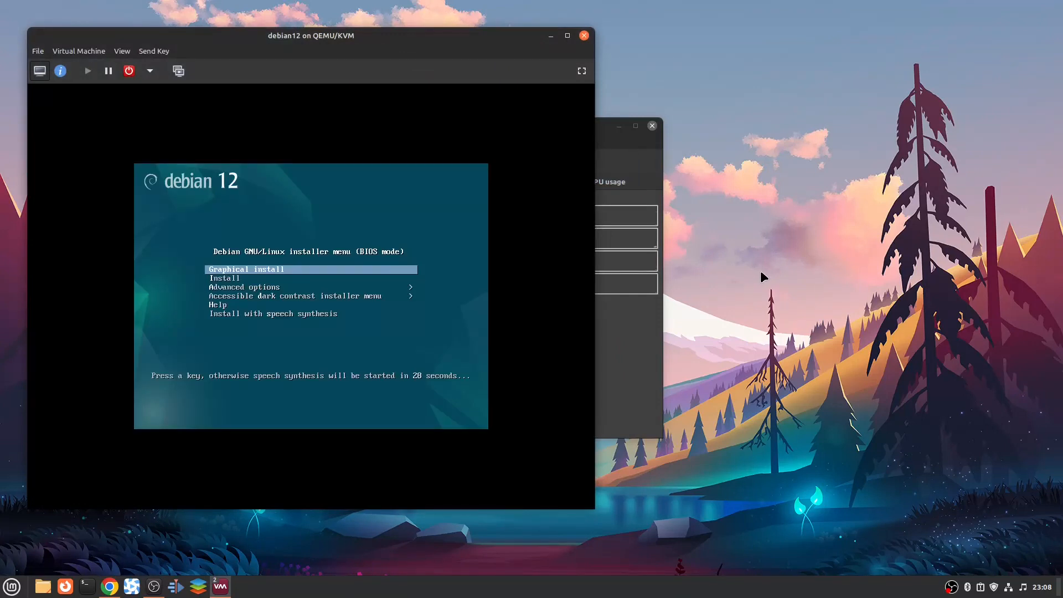
- Start Debian's graphical install and switch the virtual machine display to full screen
key("Down")
key("Up")
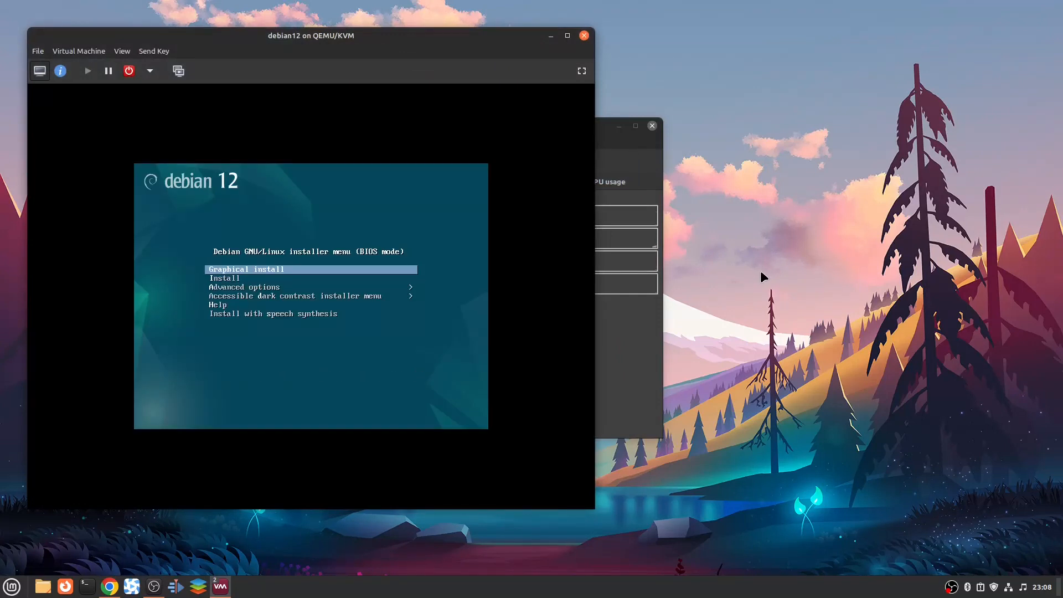
key("Return")
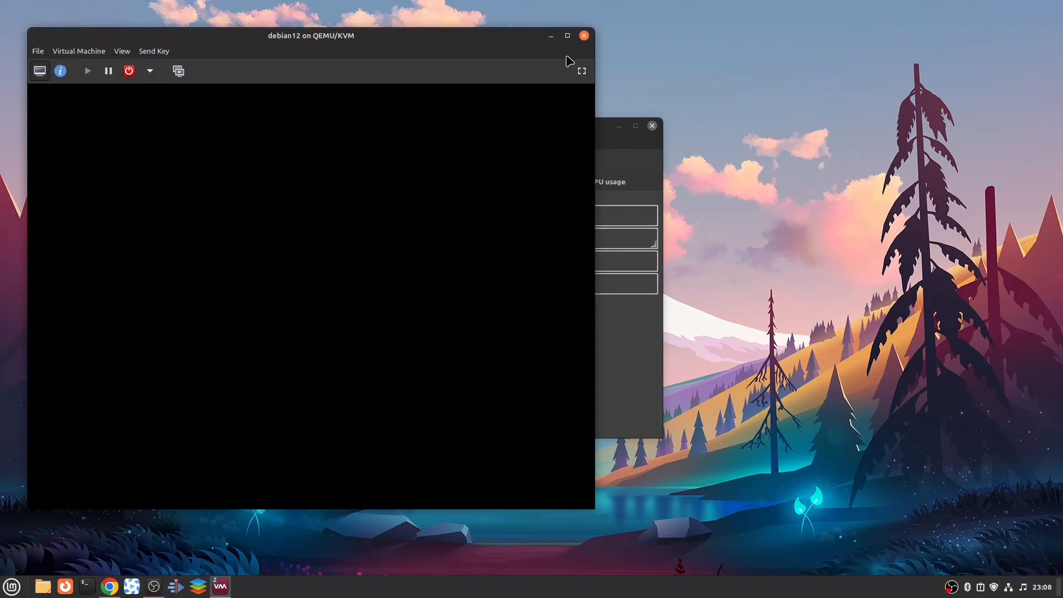
left_click(582, 71)
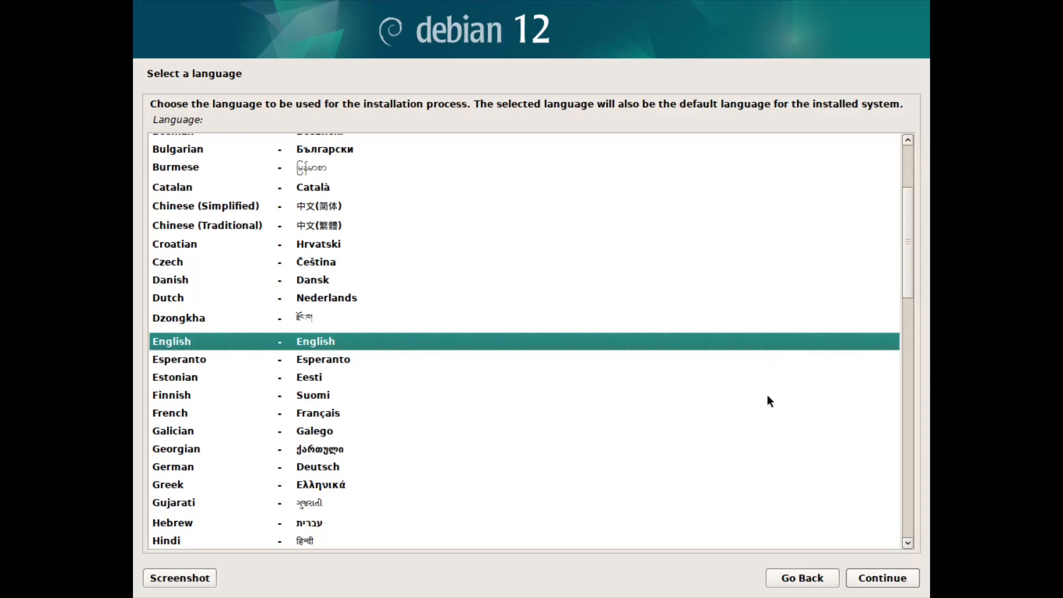
- Set the installer's language to English, location to United States and keymap to American English
left_click(884, 581)
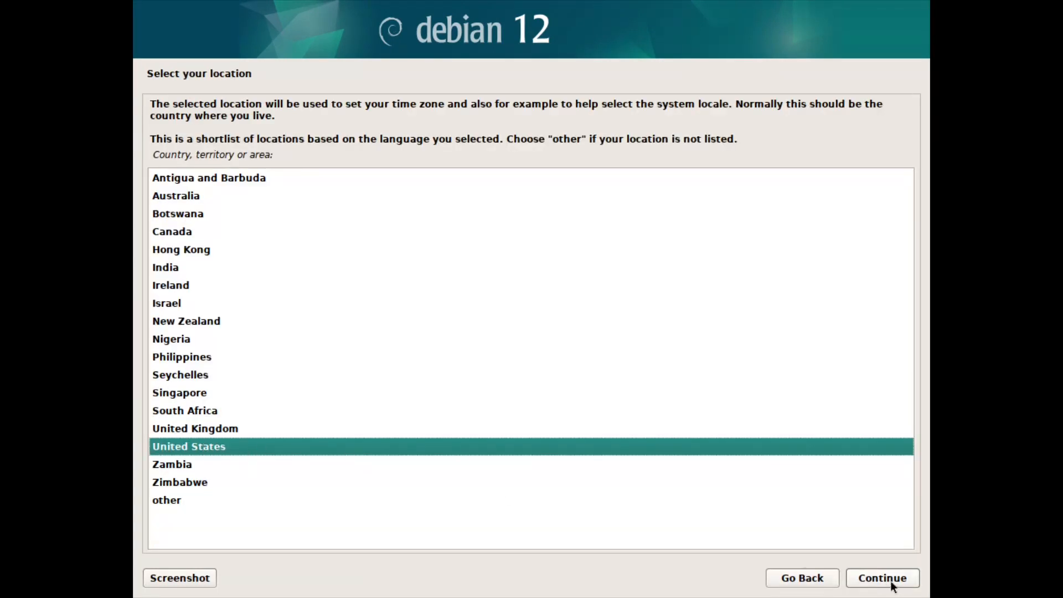
left_click(898, 580)
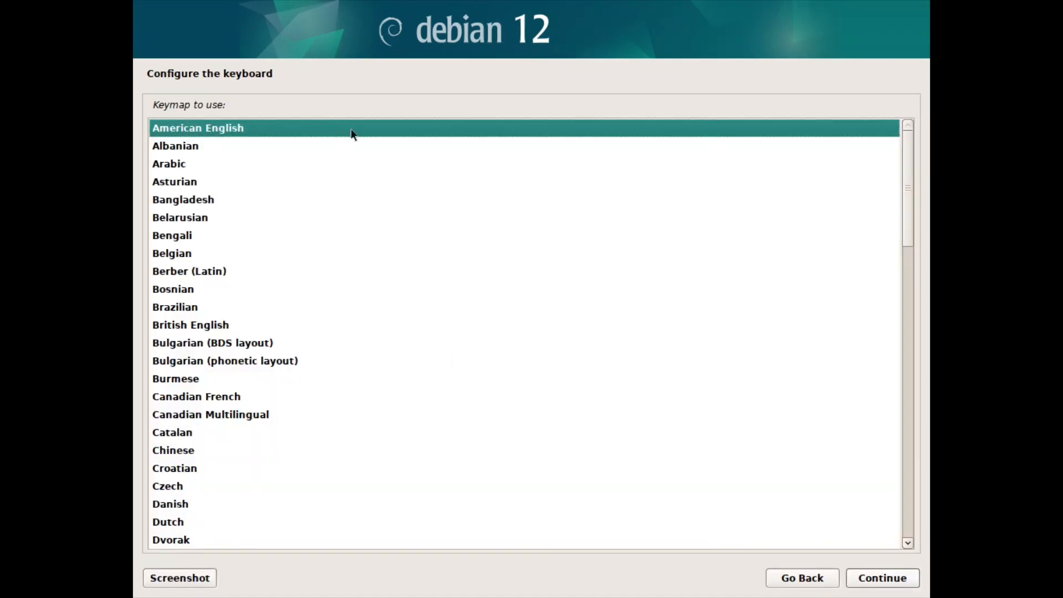
left_click(910, 579)
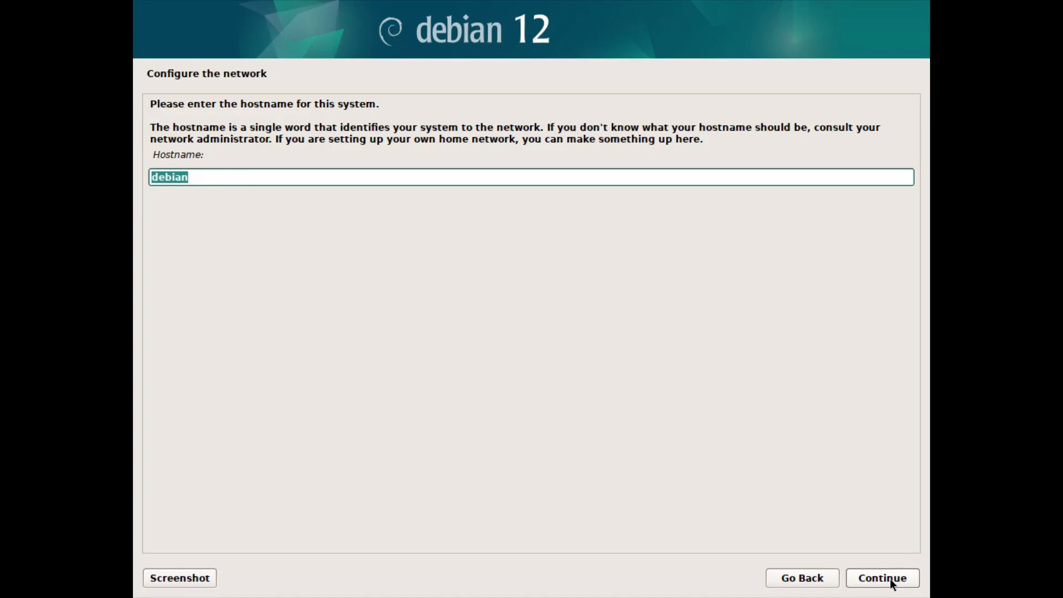
- Keep the hostname debian and leave both the domain name and the root password empty
left_click(891, 583)
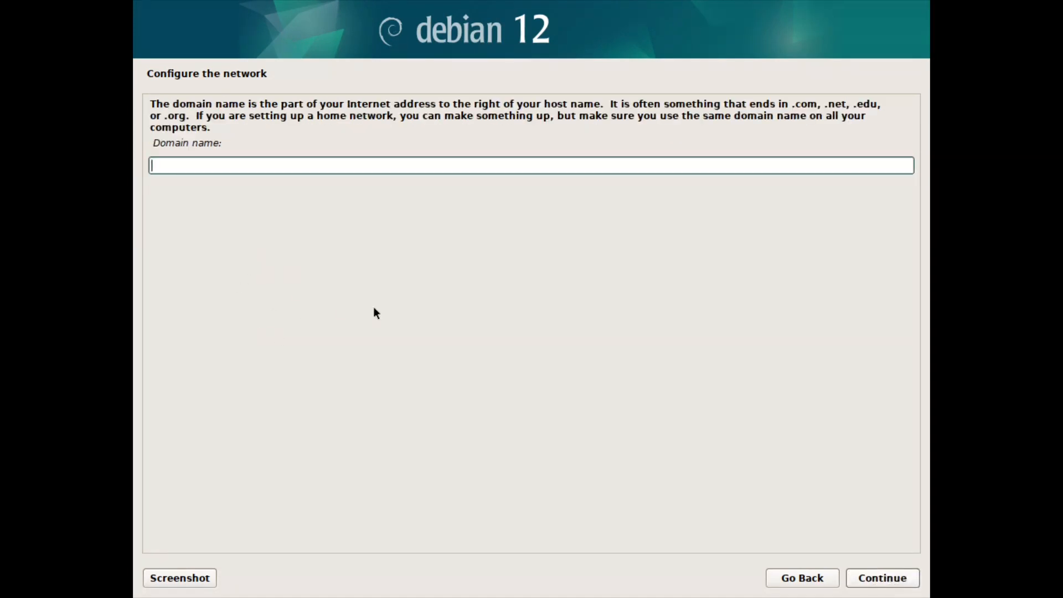
left_click(879, 579)
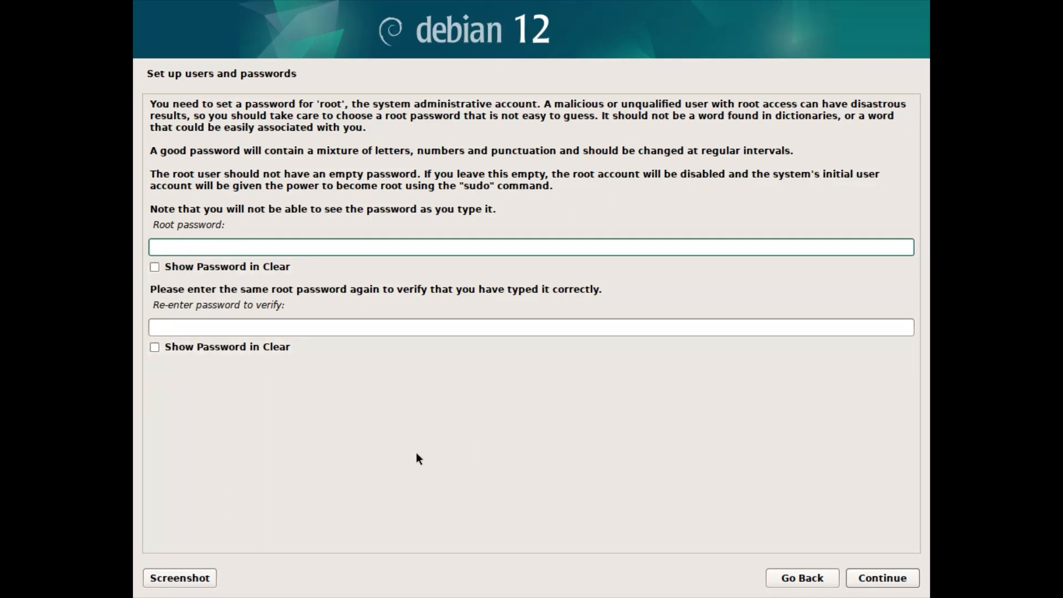
left_click(881, 582)
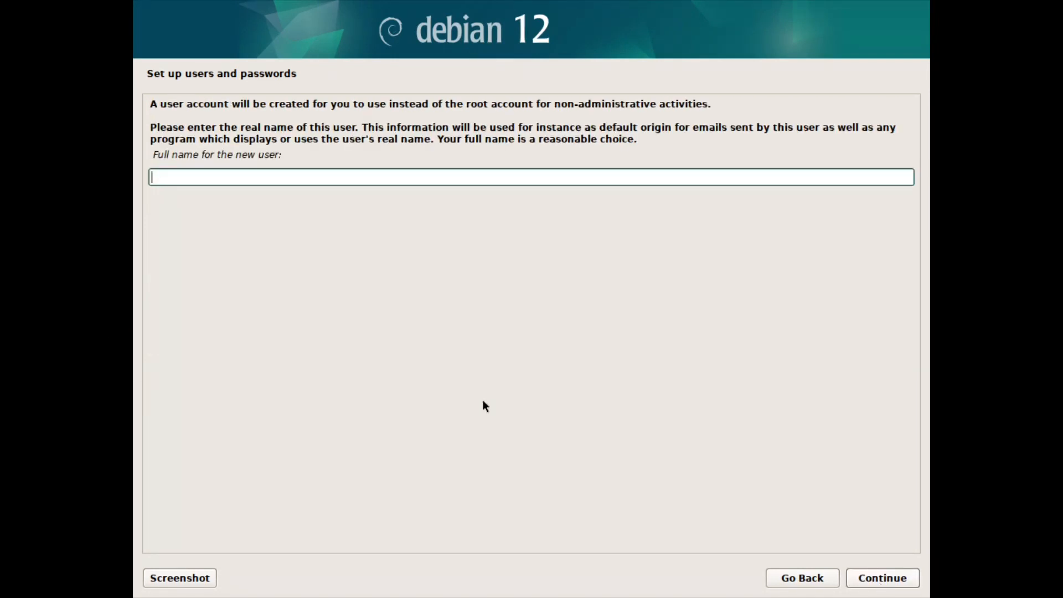
- Enter the new user's full name and accept the suggested account username
type("Thump Linux")
left_click(898, 578)
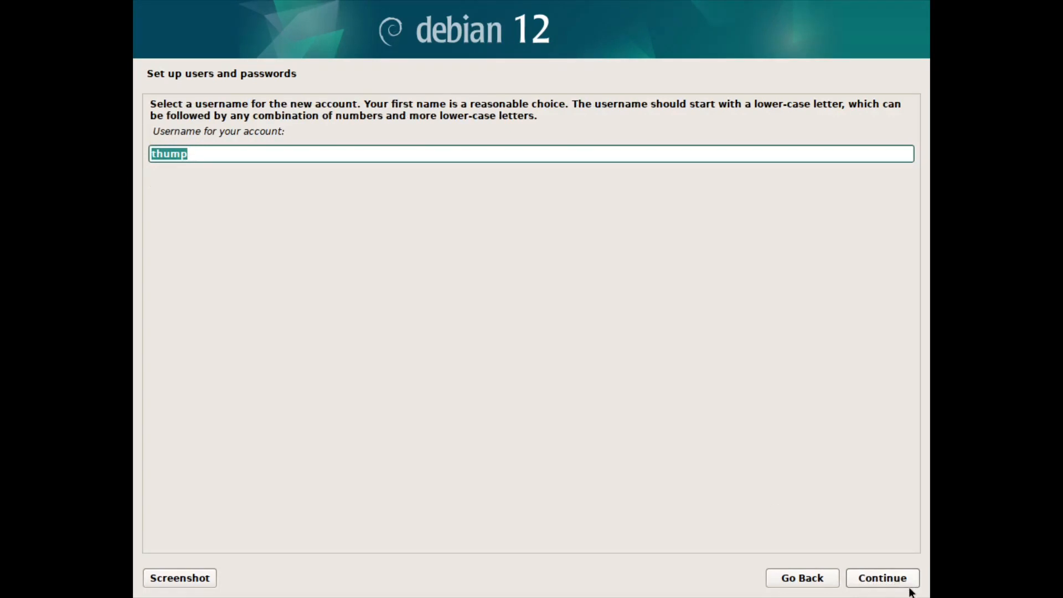
left_click(889, 579)
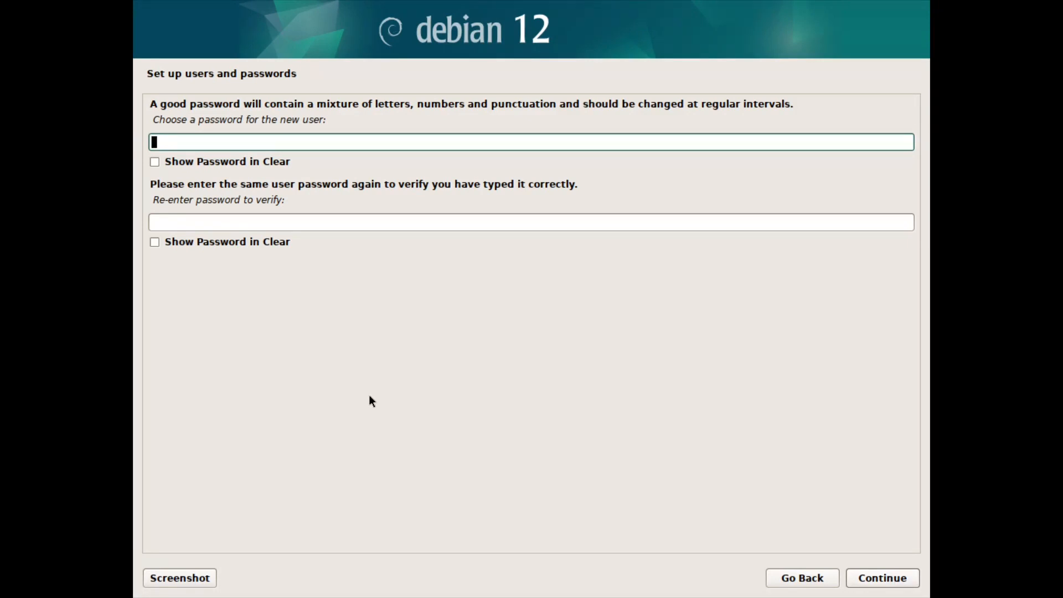
- Enter the new user's account password, repeat it for verification and continue the installation
type("••")
key("Tab")
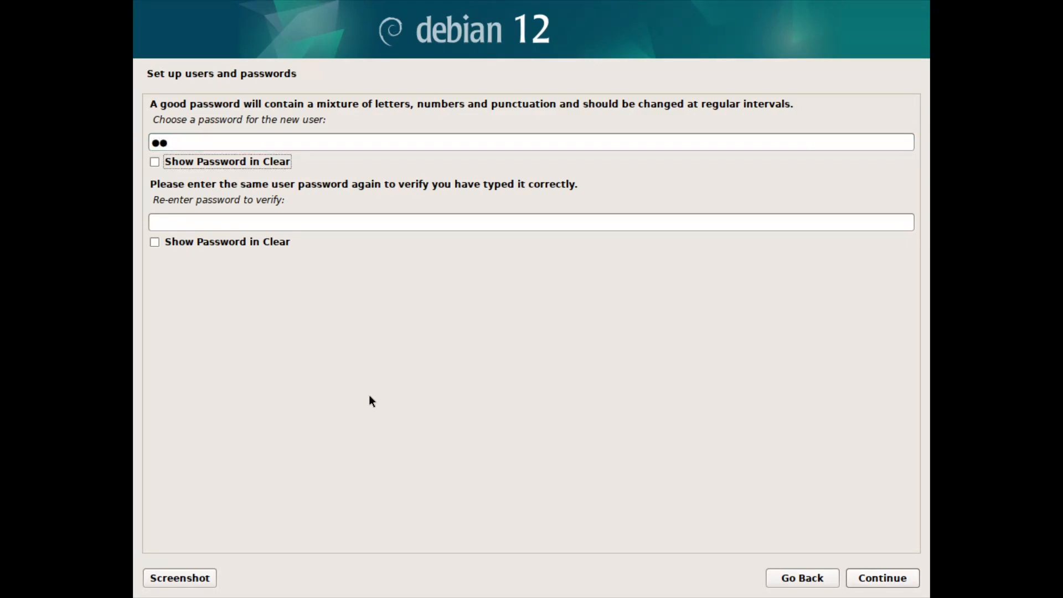
key("Tab")
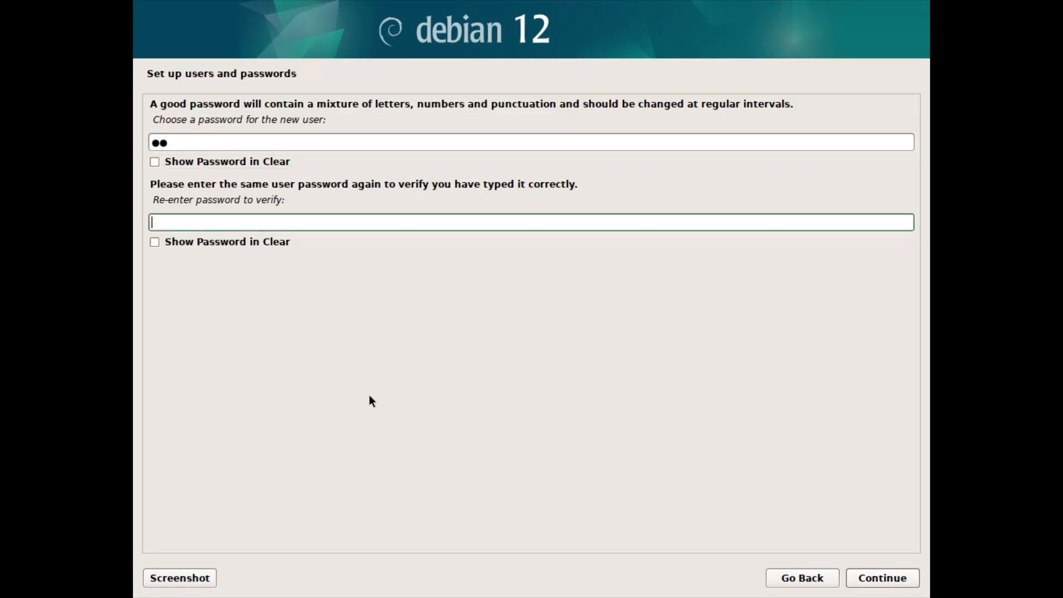
type("••")
left_click(886, 584)
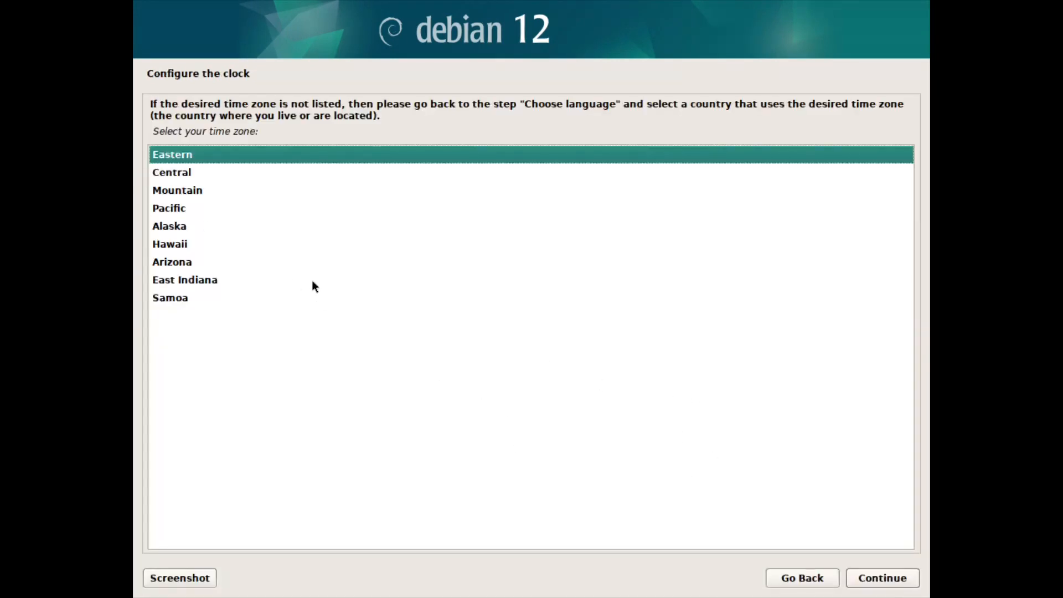
- Set the time zone to Arizona and continue to disk partitioning
left_click(178, 262)
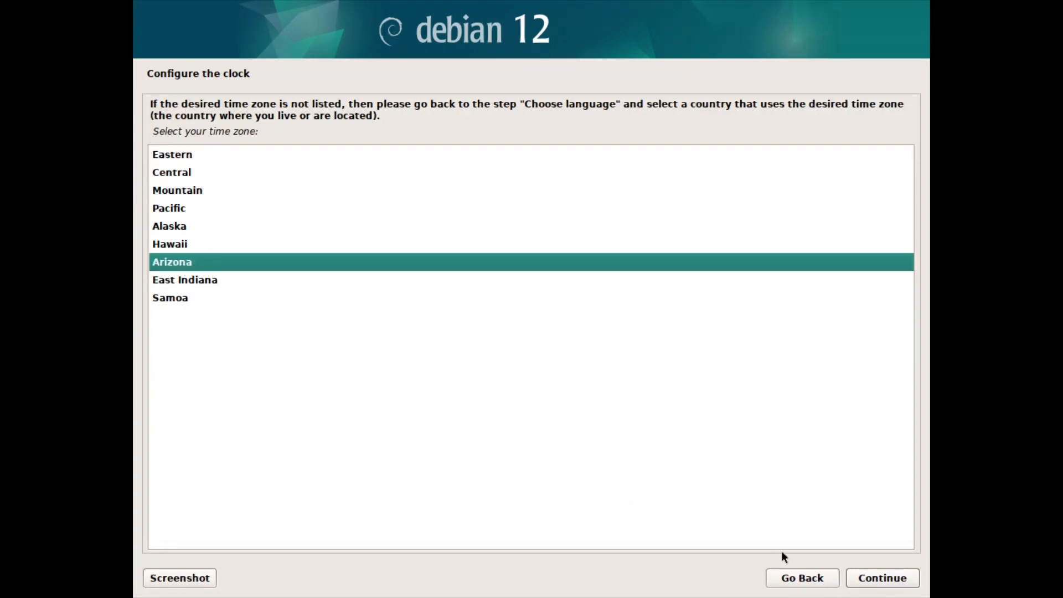
left_click(886, 582)
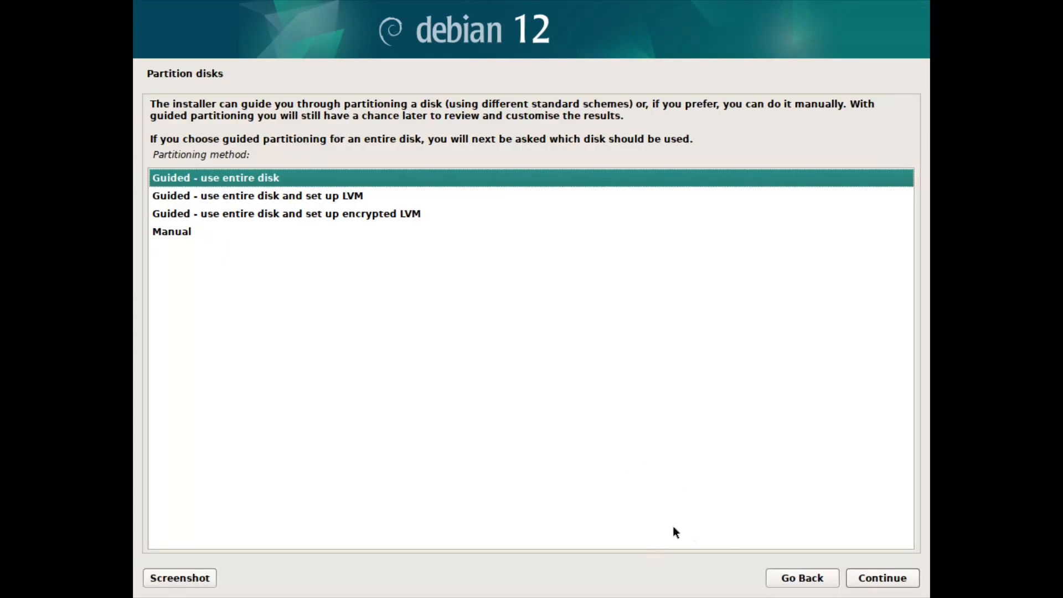
- Partition the entire virtual disk with guided partitioning, keep all files in one partition, and write the changes to disk
left_click(881, 579)
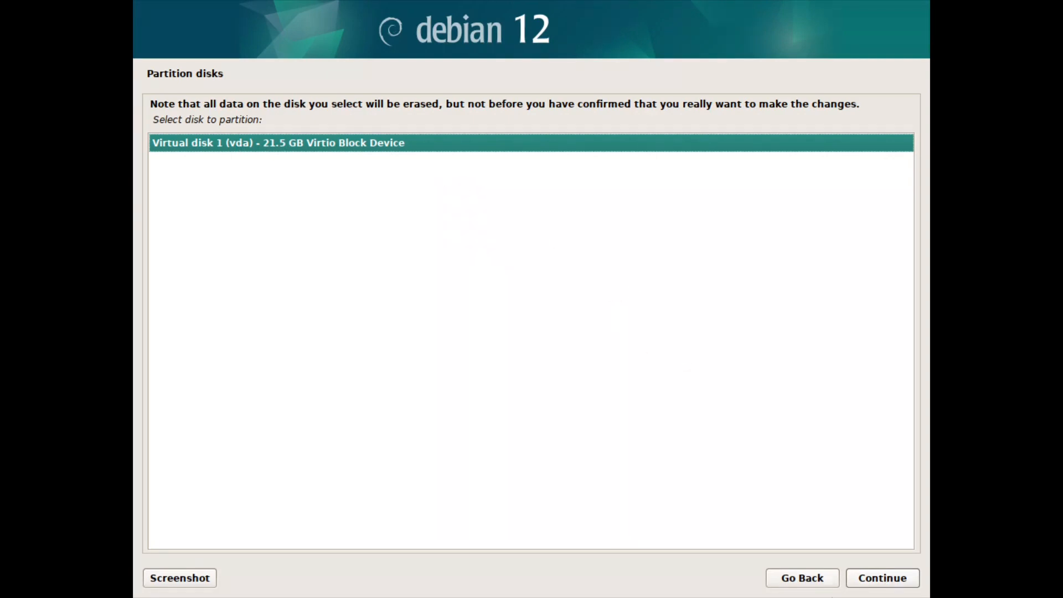
left_click(883, 577)
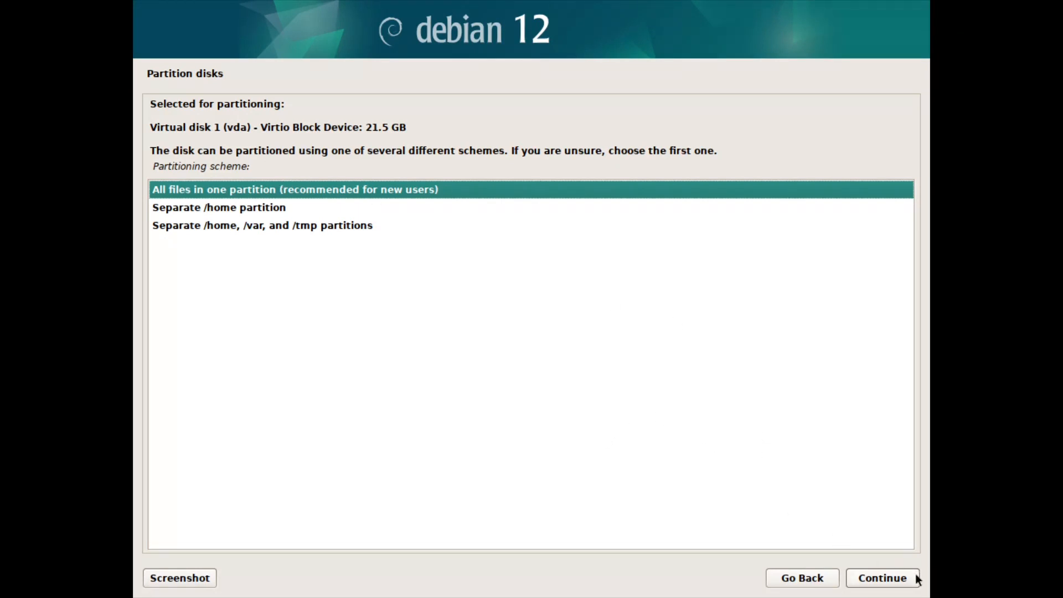
left_click(891, 578)
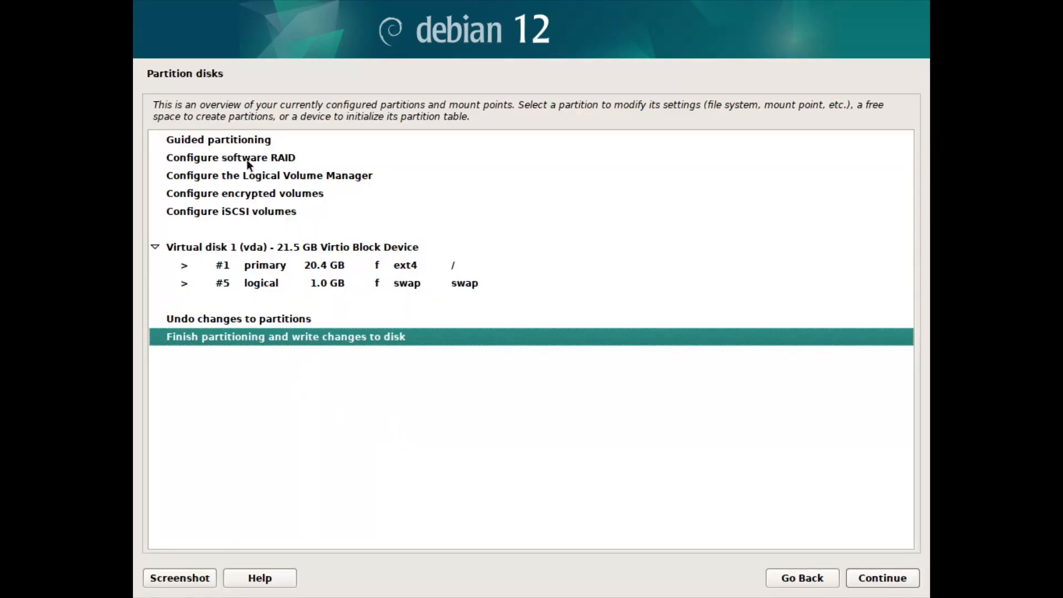
left_click(891, 579)
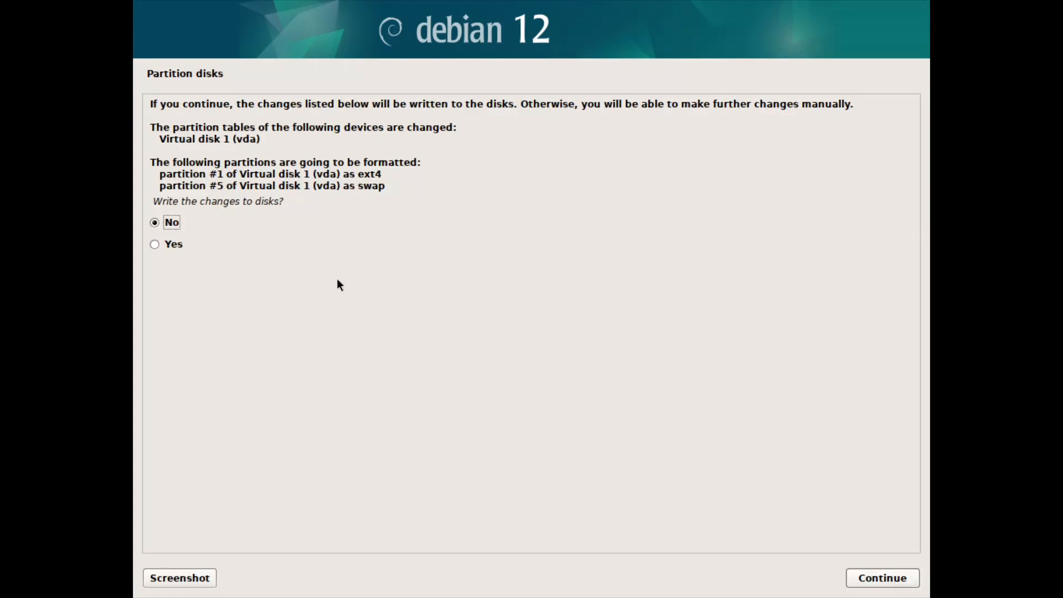
left_click(155, 243)
left_click(864, 579)
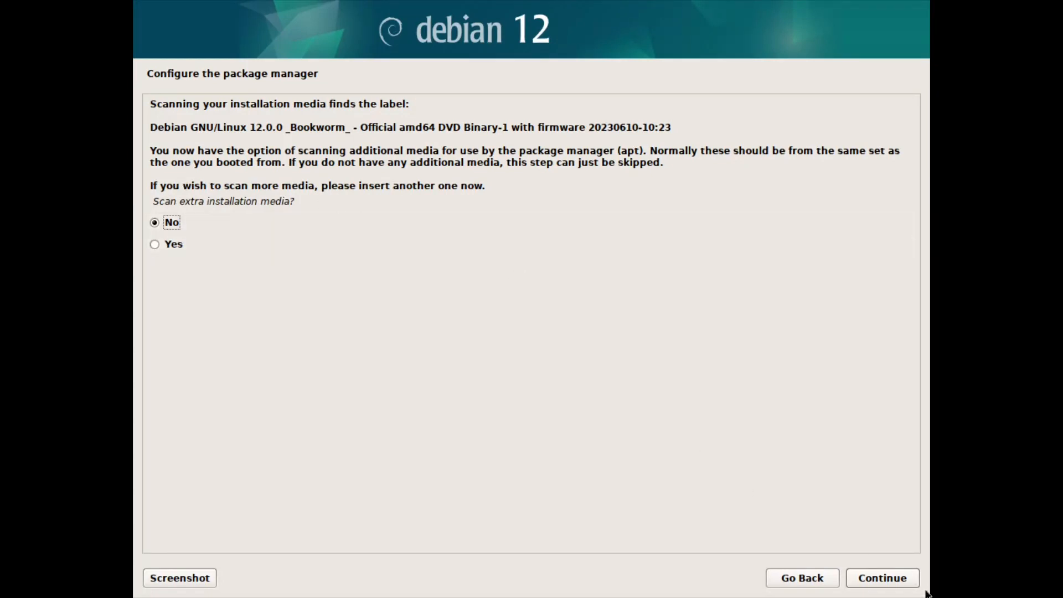
- Decline scanning extra installation media and use the deb.debian.org network mirror without an HTTP proxy
left_click(882, 579)
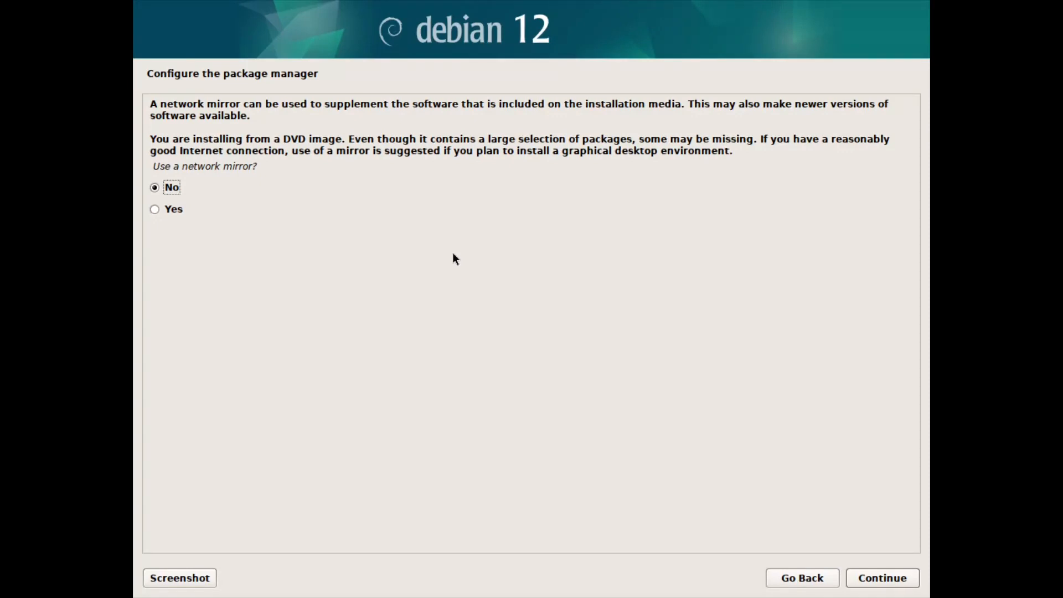
left_click(157, 210)
key("Return")
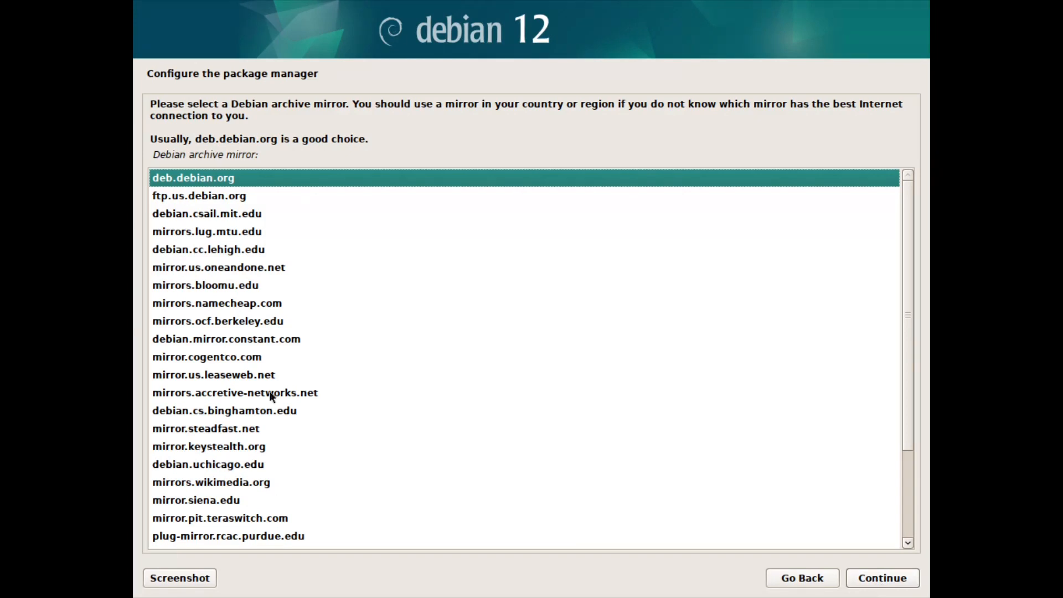
scroll(366, 447, "down", 2)
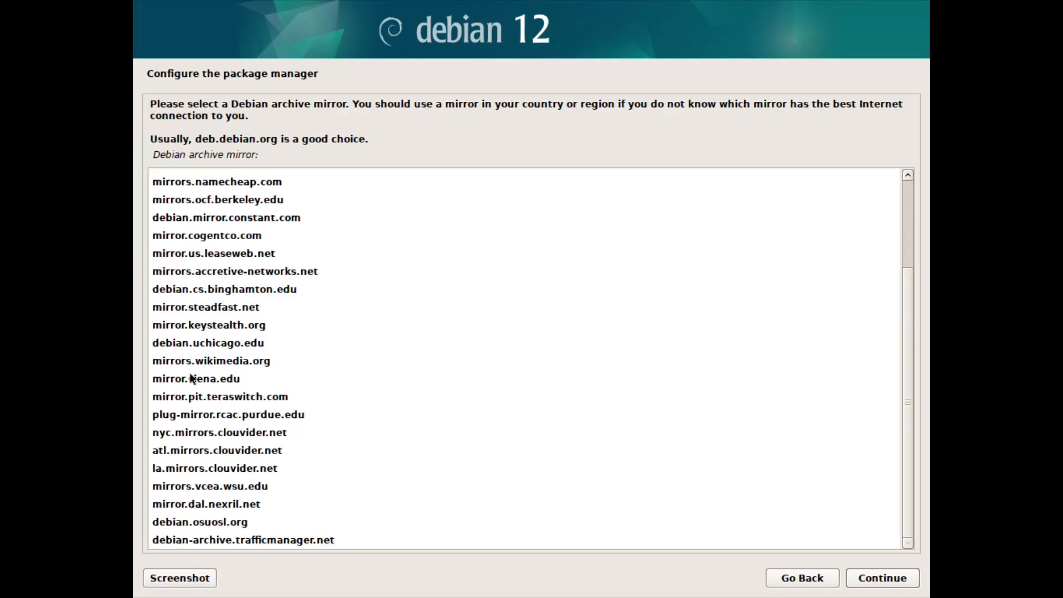
scroll(417, 321, "up", 2)
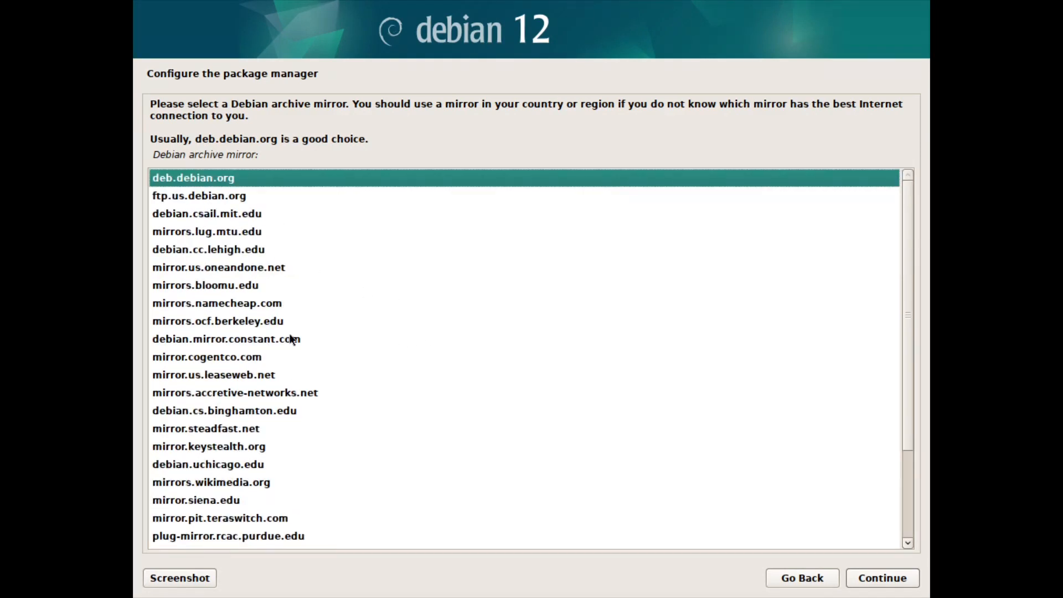
left_click(889, 581)
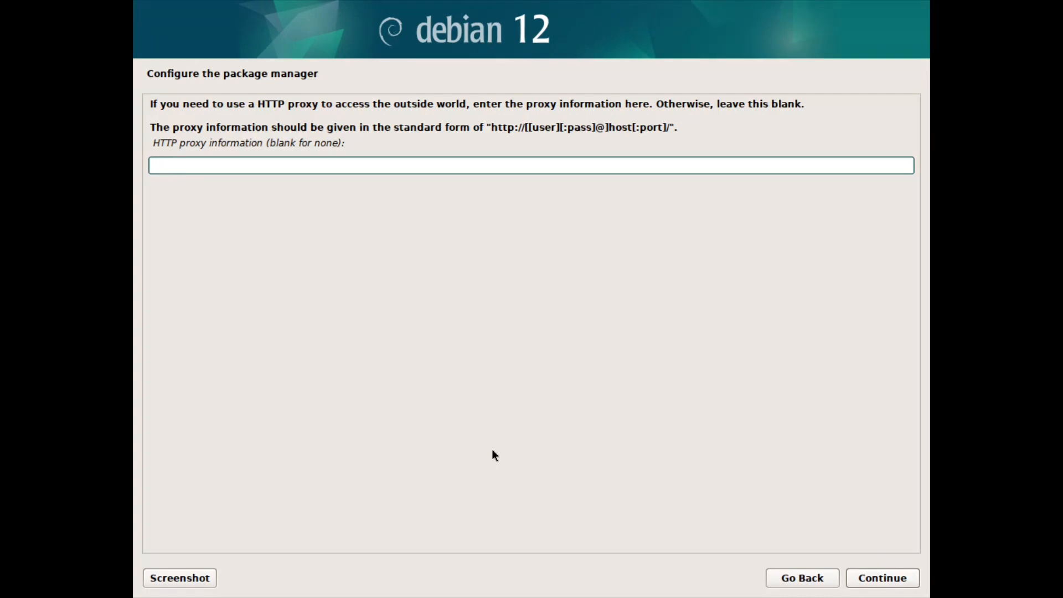
key("Return")
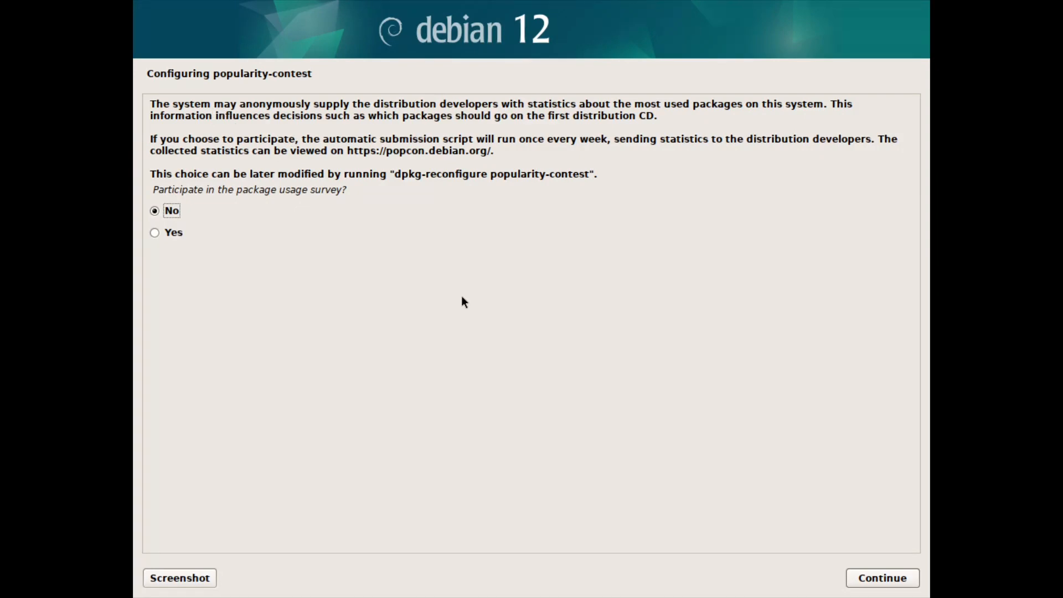
- Join the package usage survey and install the Debian desktop environment with GNOME and standard system utilities
left_click(153, 233)
left_click(882, 577)
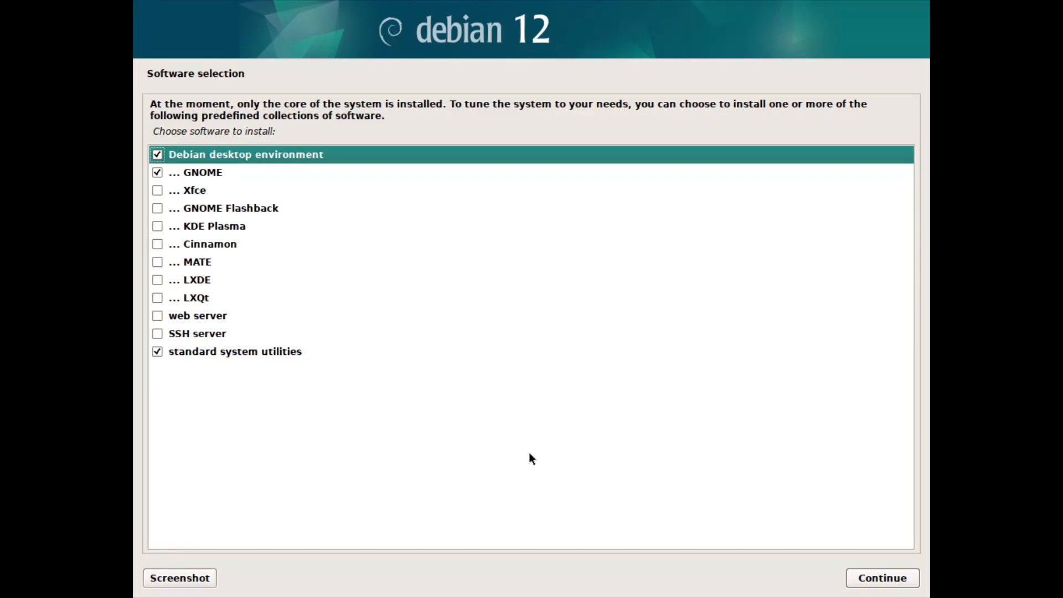
key("Return")
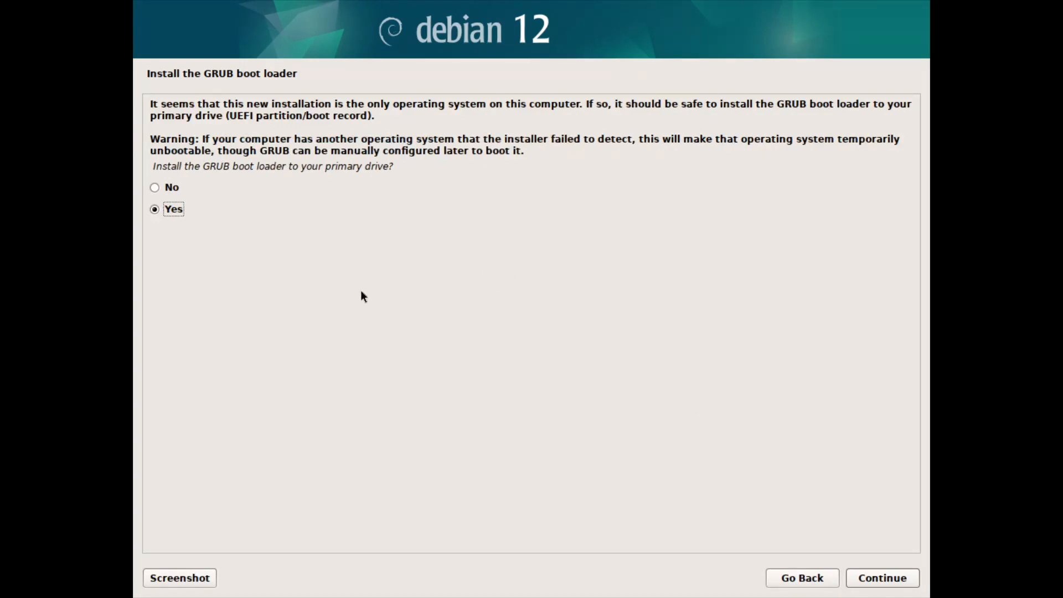
- Install the GRUB boot loader on /dev/vda and reboot into the new system
left_click(878, 578)
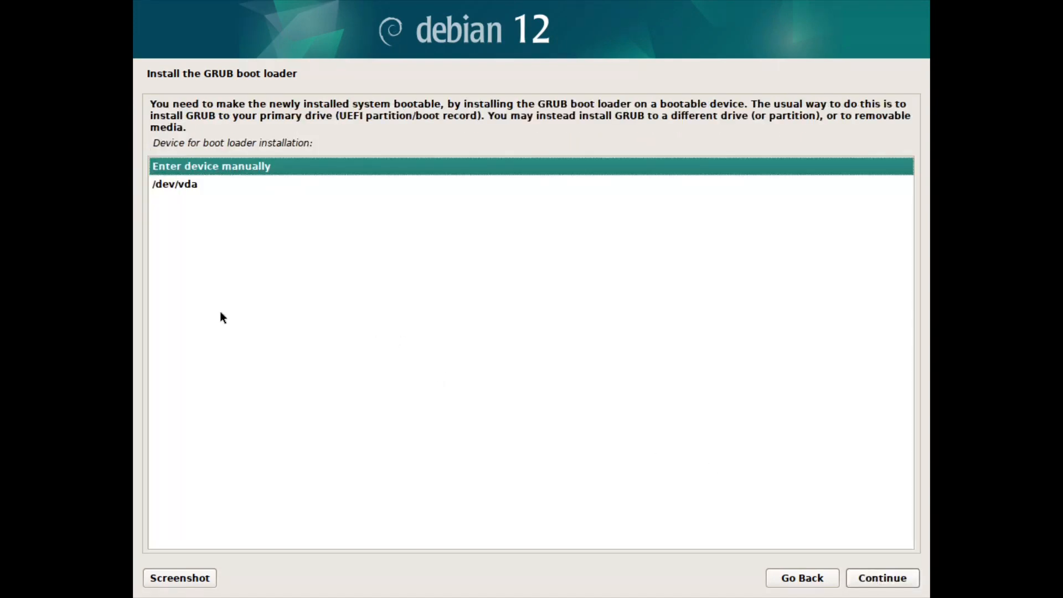
left_click(195, 186)
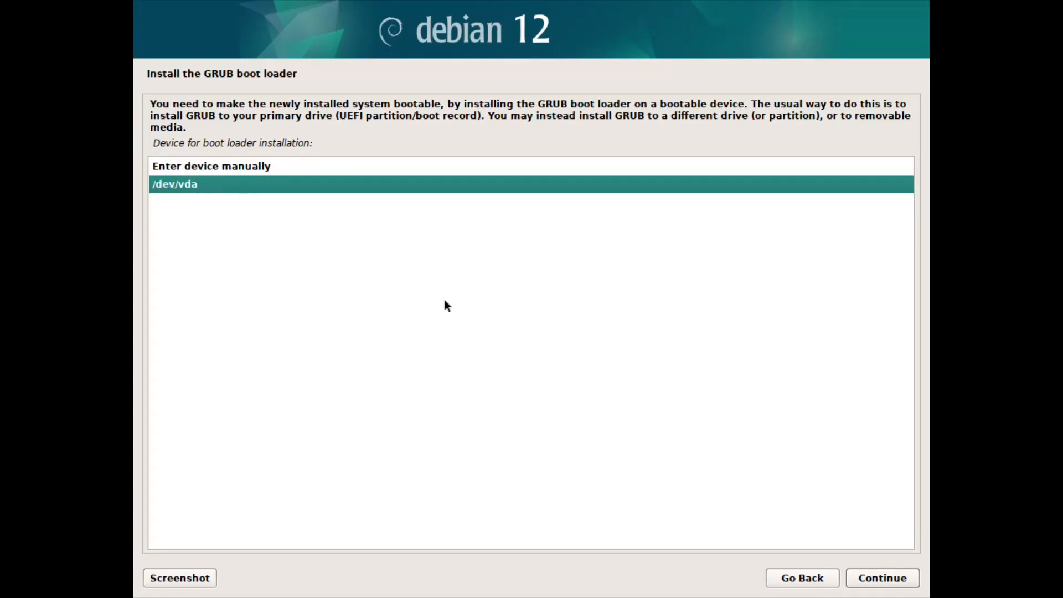
left_click(901, 582)
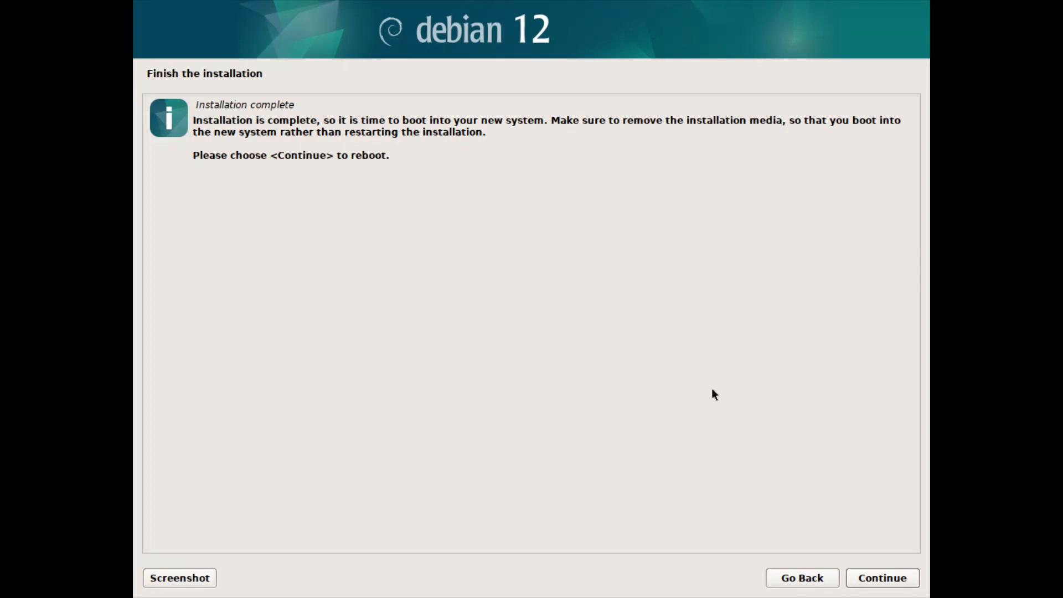
left_click(888, 582)
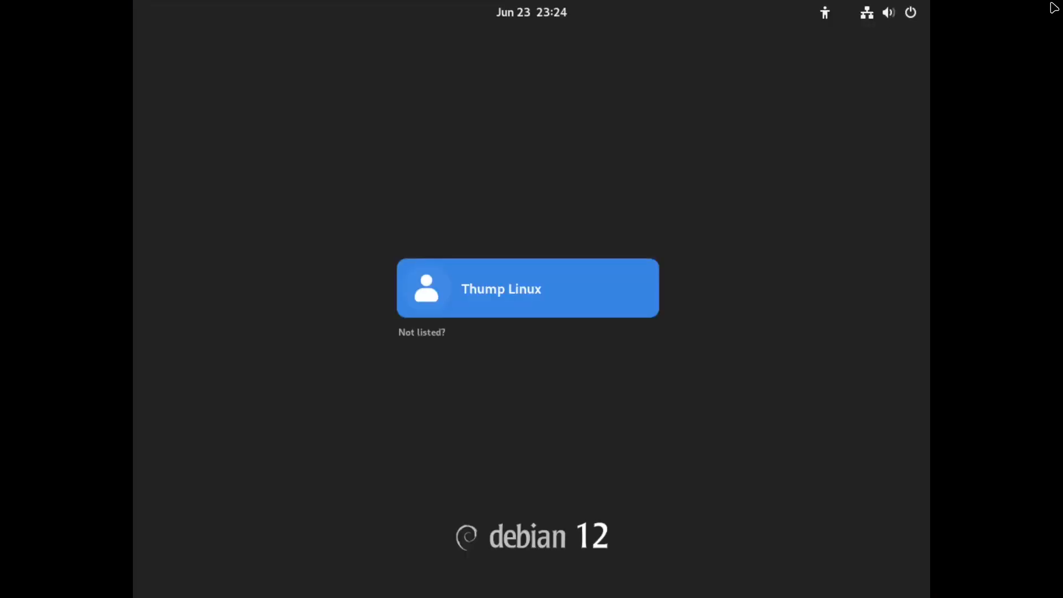
- Log in to the new Debian system by entering the listed user's account password
key("Return")
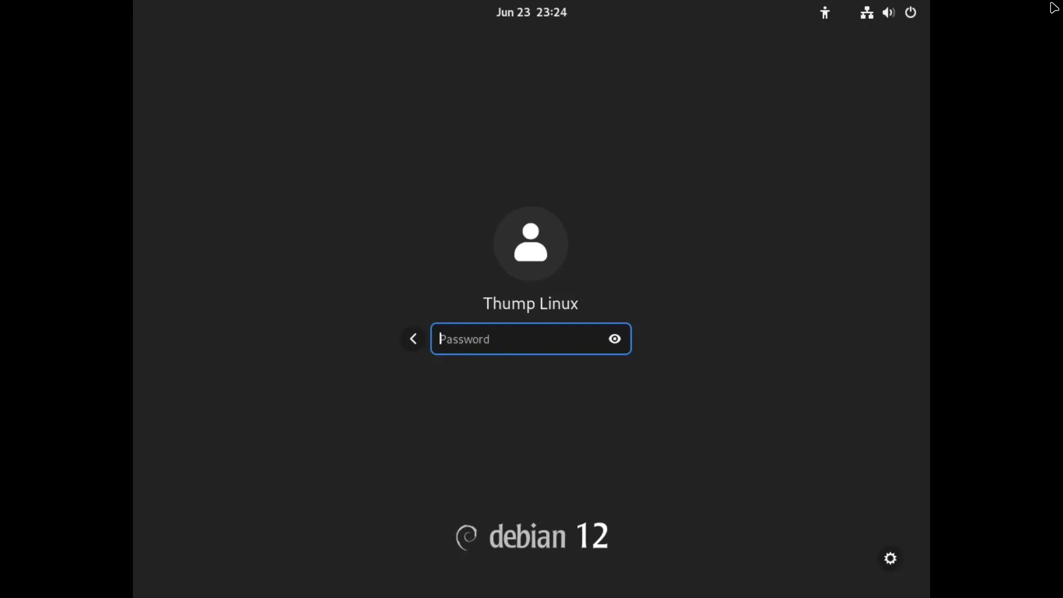
type("••")
key("Return")
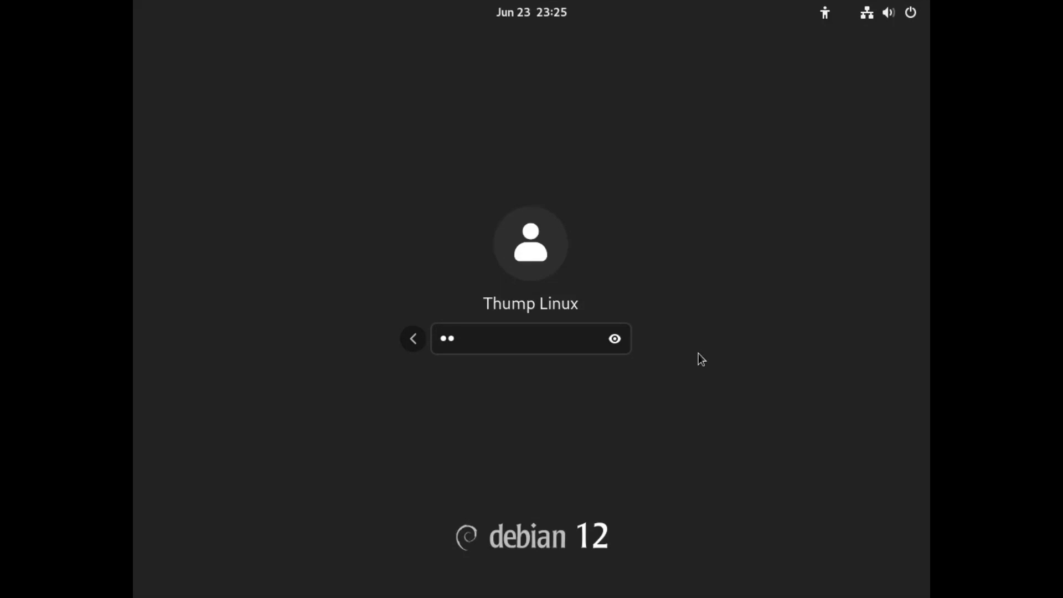
key("Return")
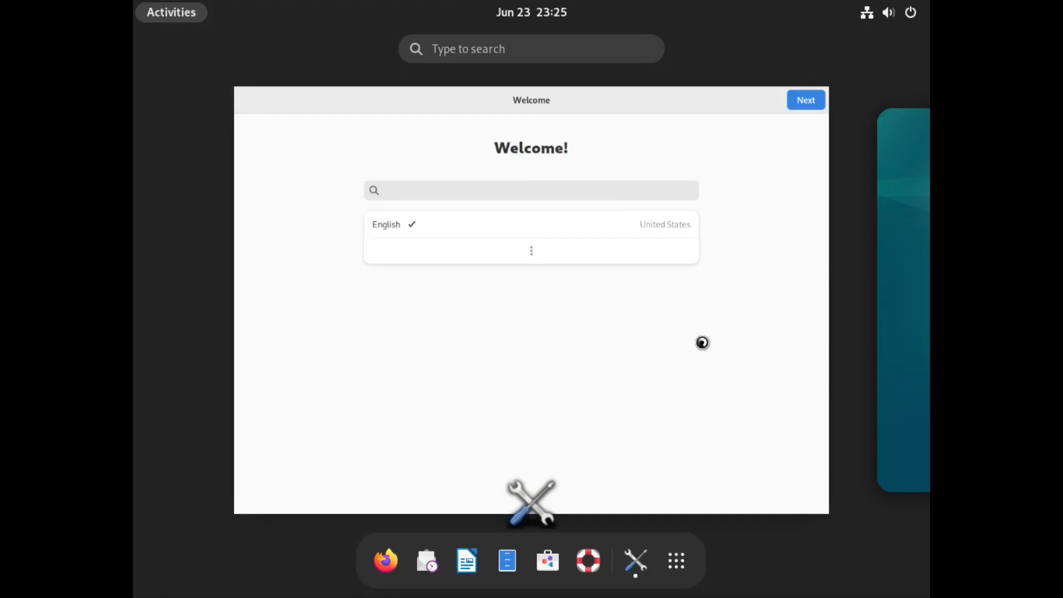
- Complete the initial setup with English, the English (US) keyboard layout and Location Services on, skipping online accounts
left_click(740, 241)
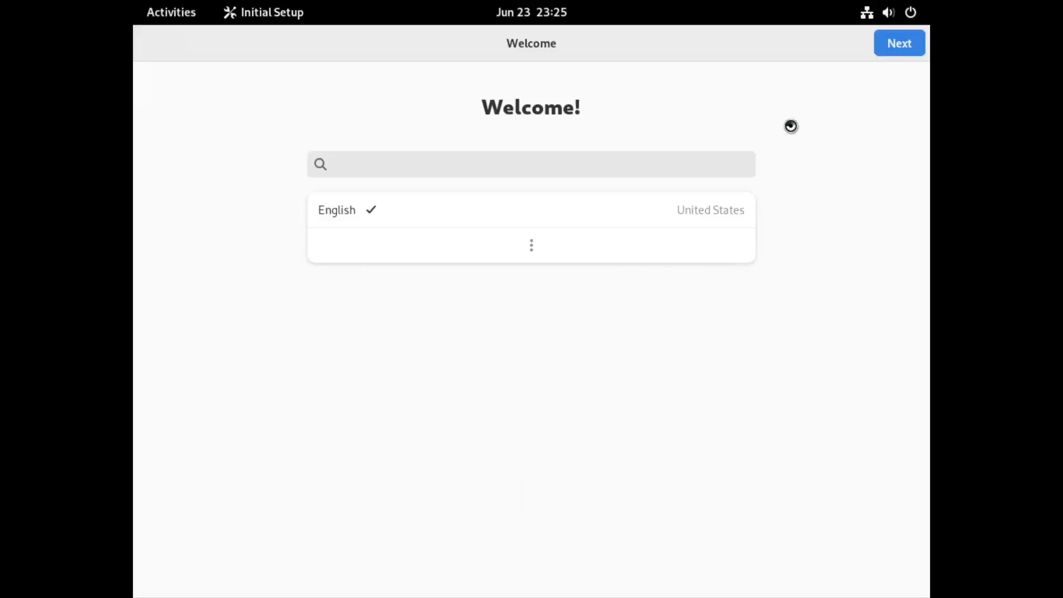
left_click(896, 44)
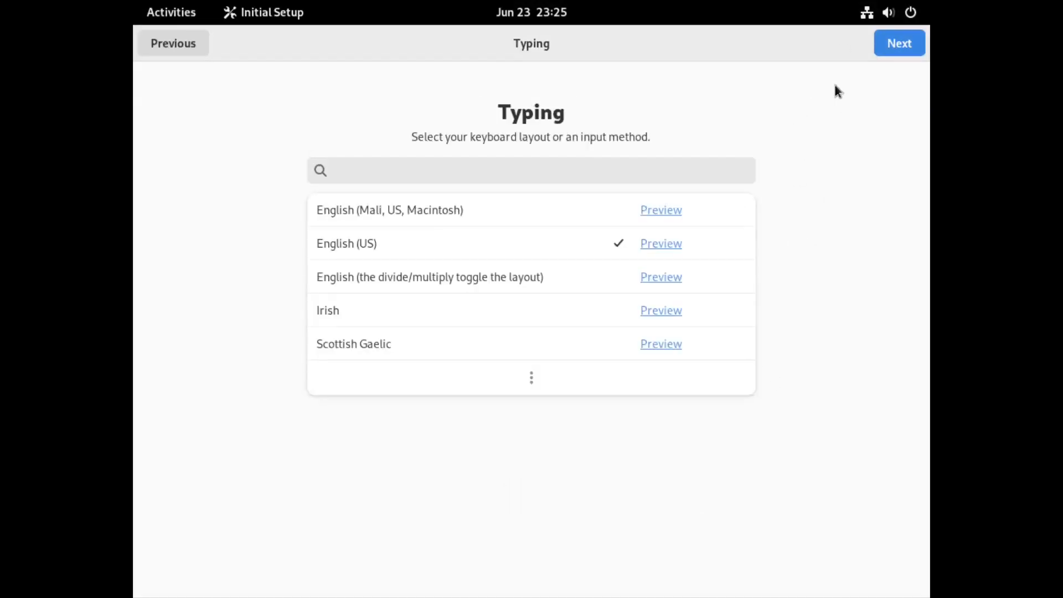
left_click(894, 49)
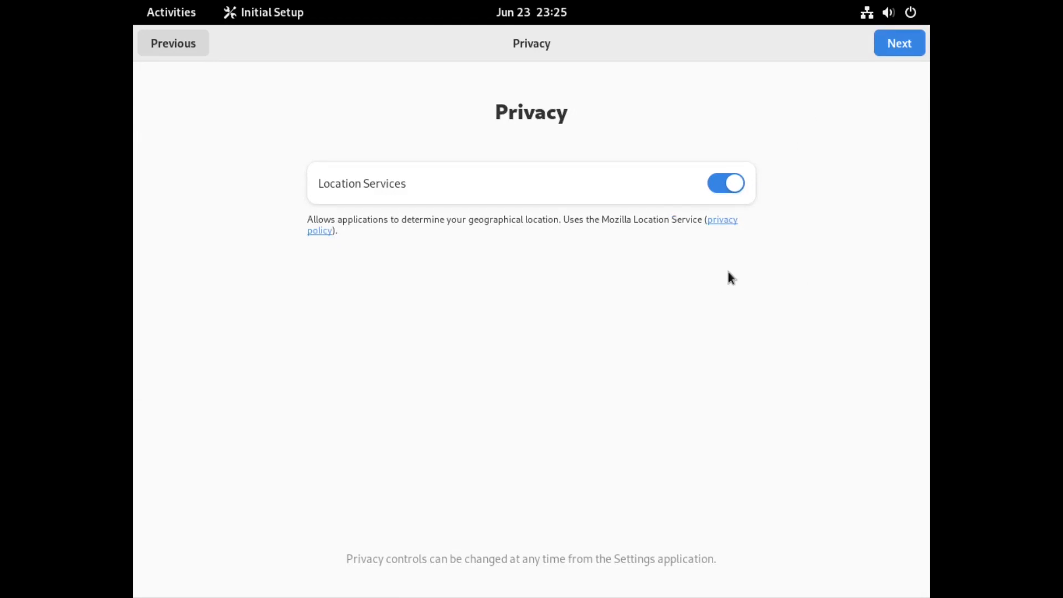
key("Return")
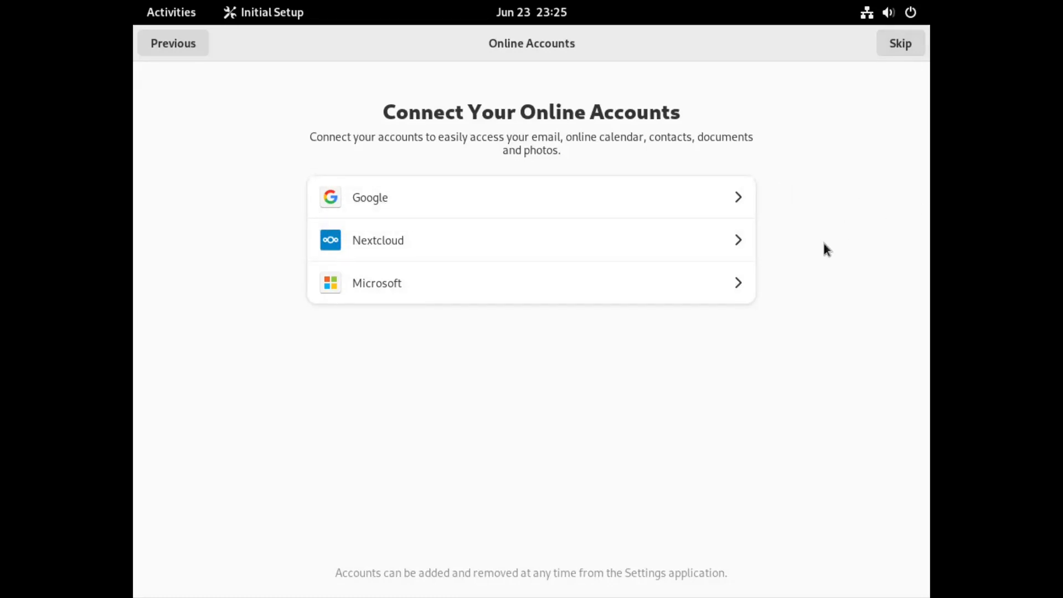
left_click(901, 45)
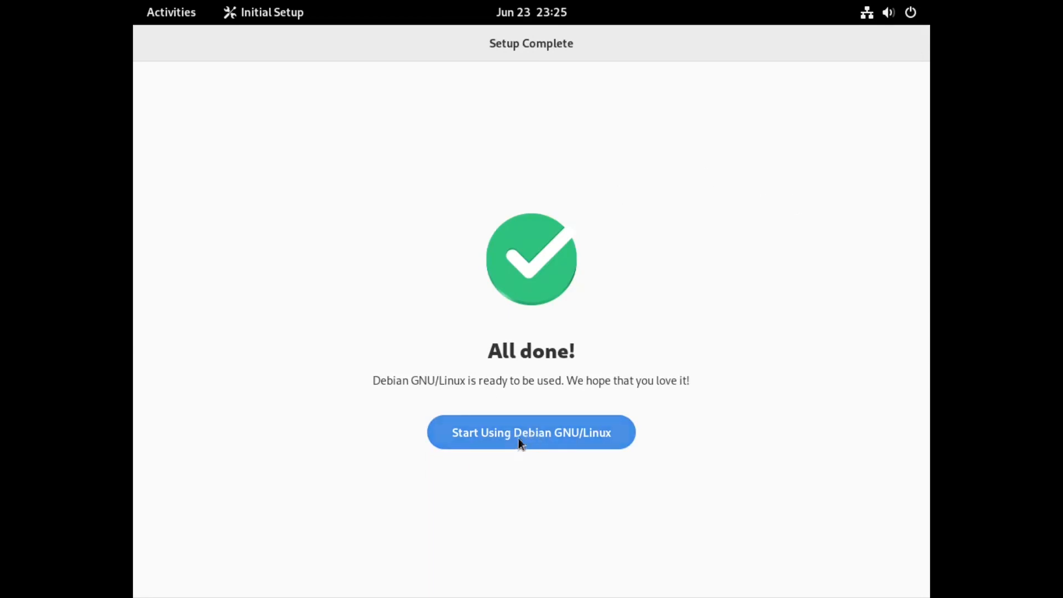
left_click(579, 443)
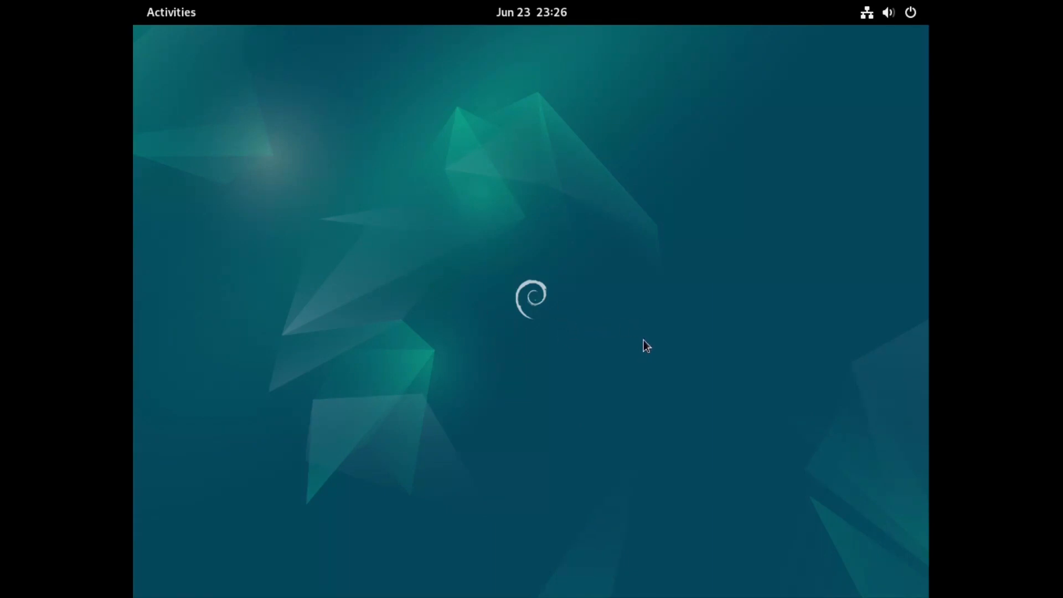
- Set the display resolution to 1920 × 1080 (16:9) and keep the changed display settings
right_click(484, 186)
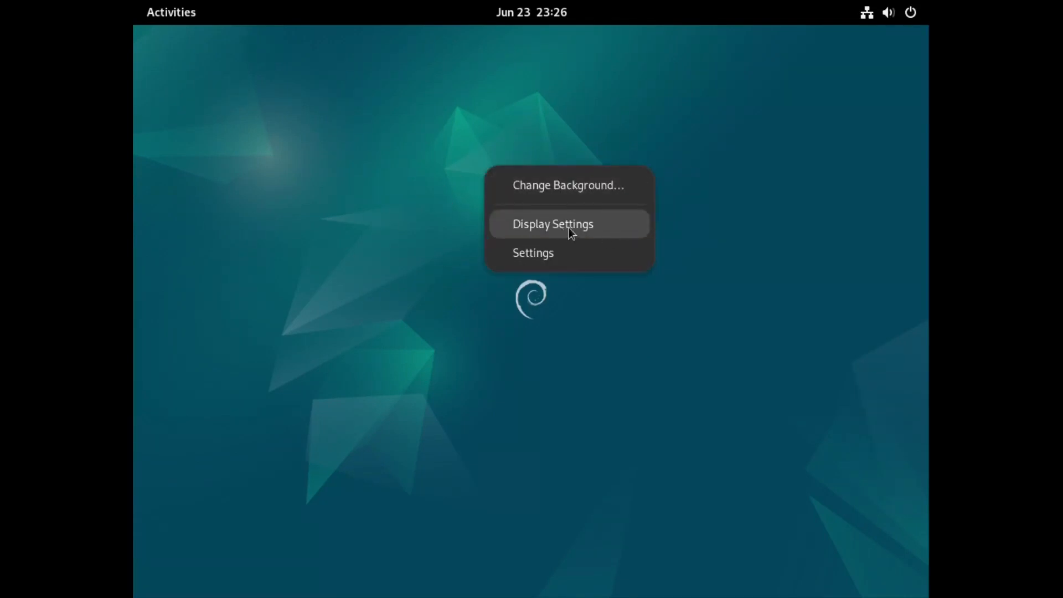
left_click(597, 227)
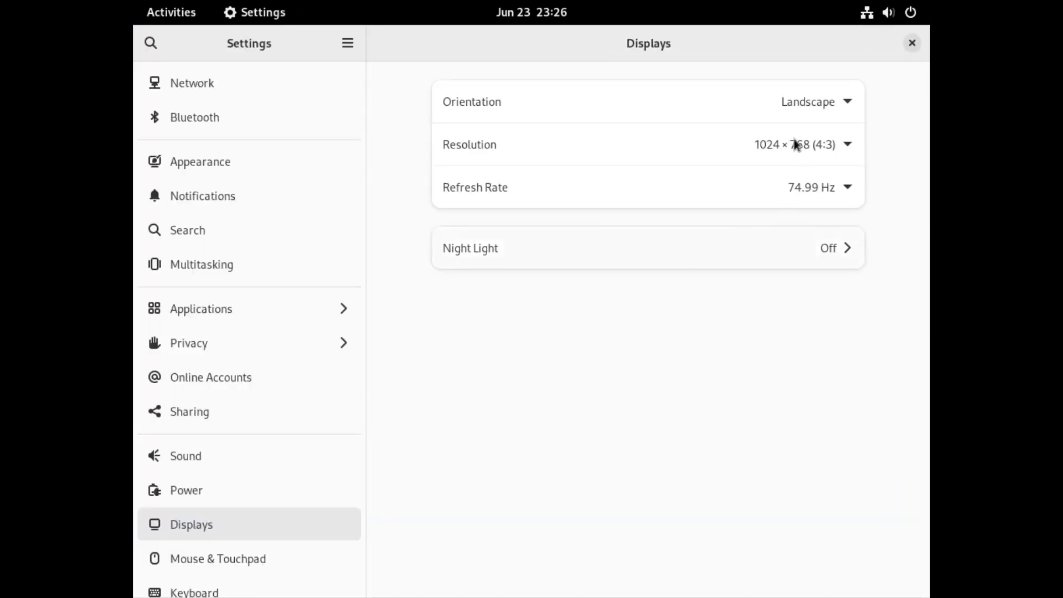
left_click(780, 148)
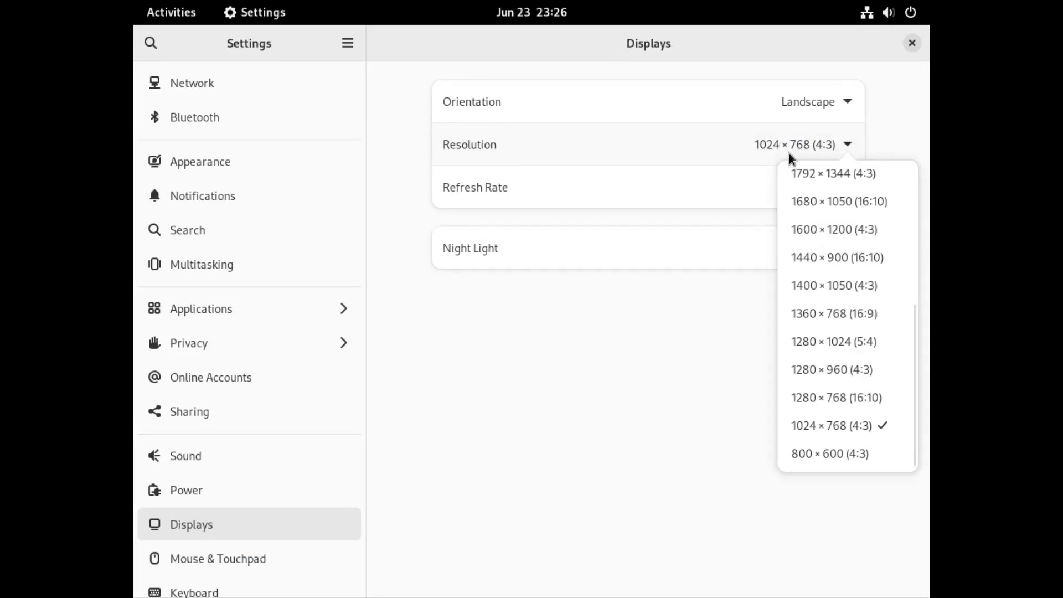
scroll(851, 331, "up", 5)
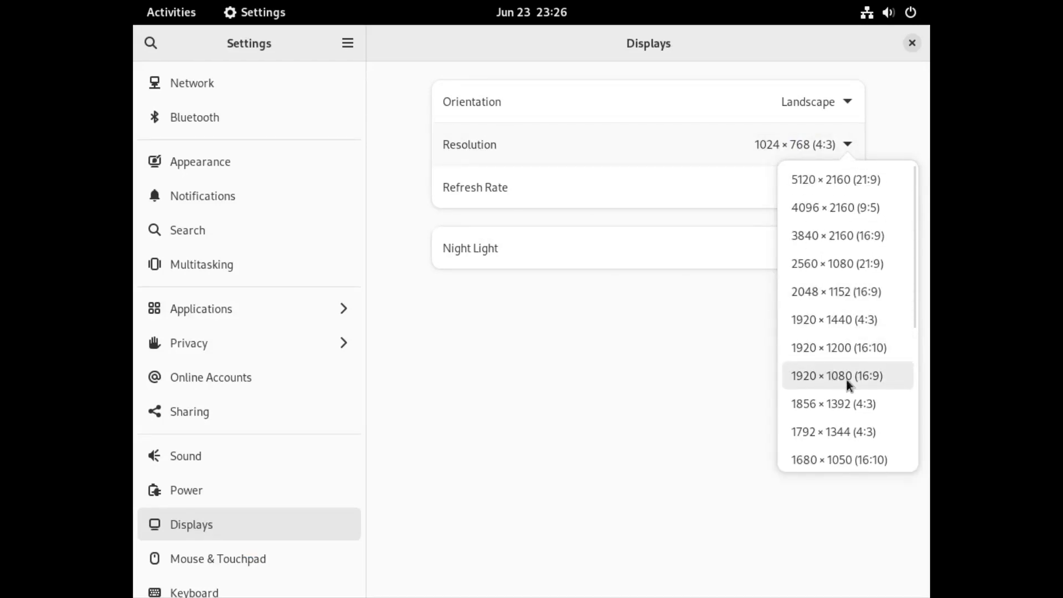
left_click(872, 381)
left_click(890, 44)
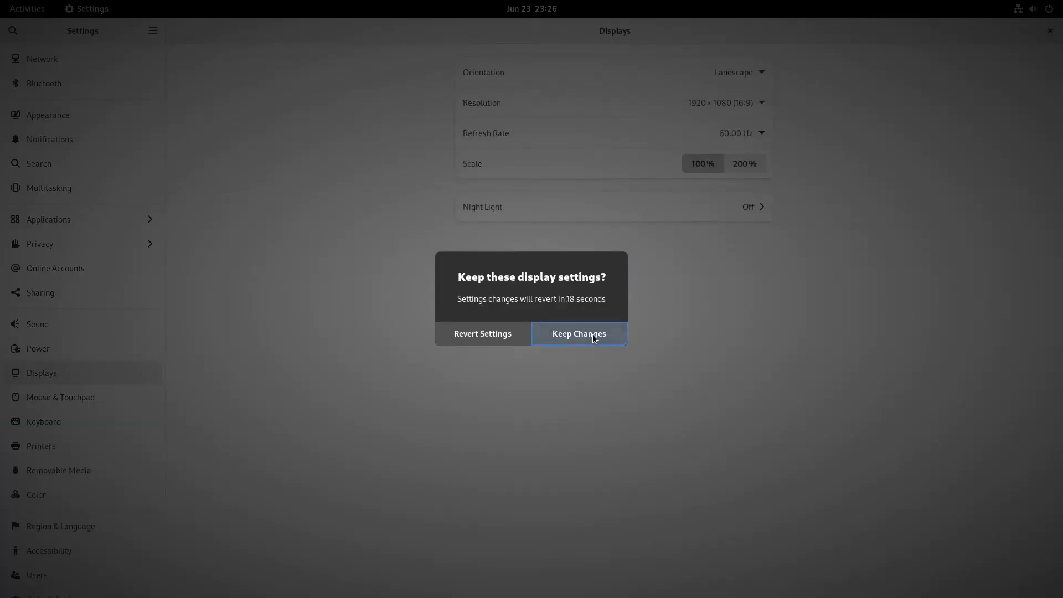
left_click(613, 336)
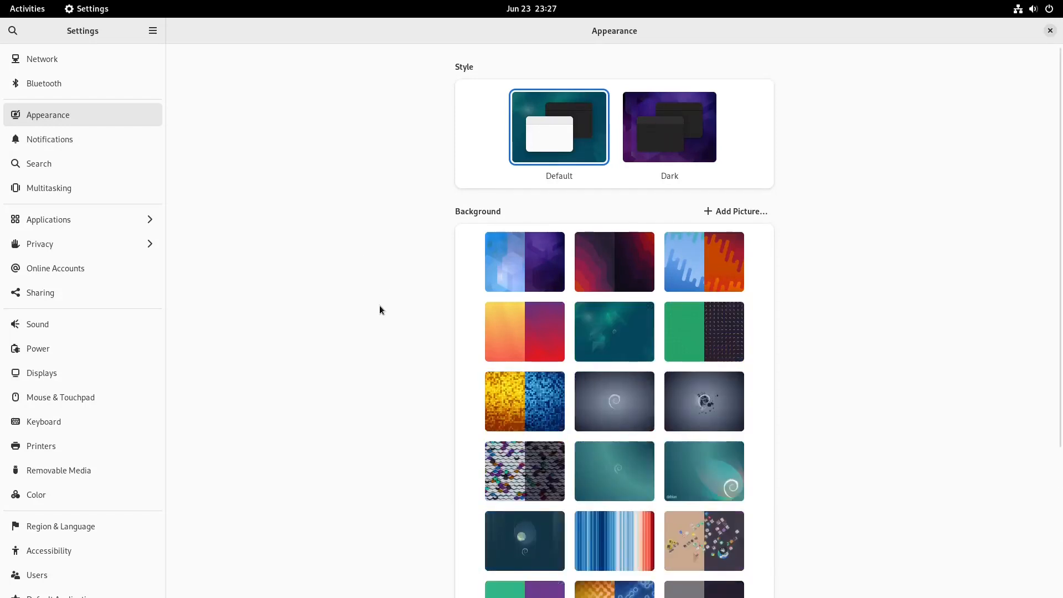
- Choose the teal desktop background with the large white Debian swirl and Debian lettering, and switch the style to Dark
left_click(717, 475)
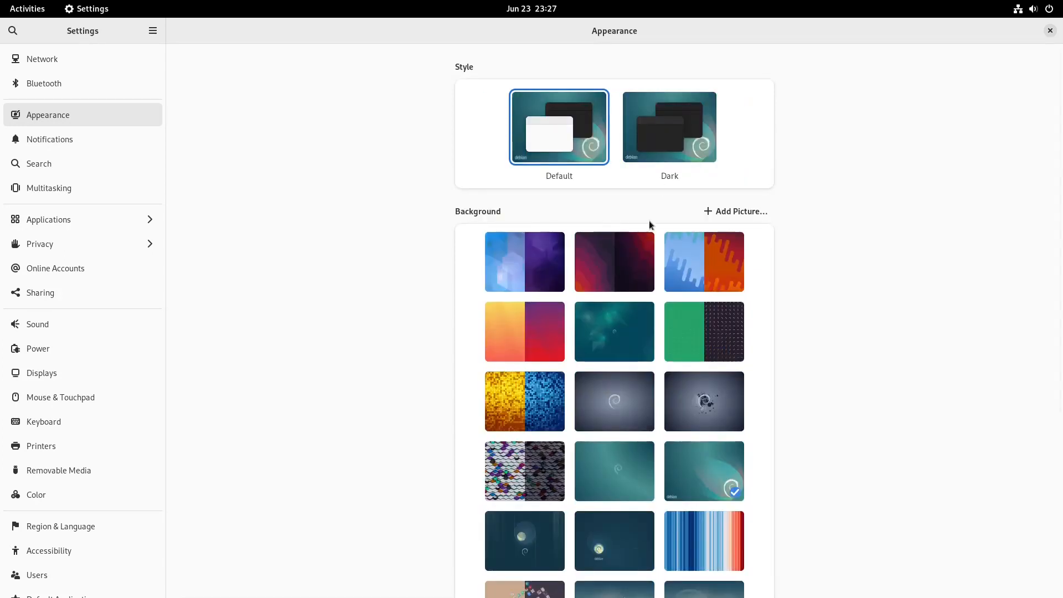
left_click(673, 134)
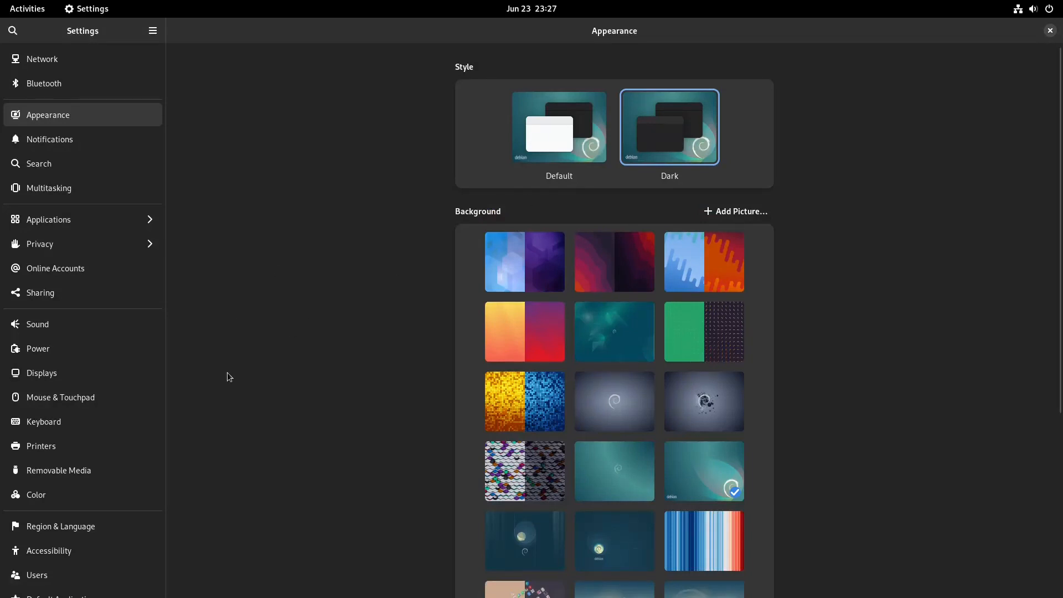
- Set Screen Blank to Never and turn off Automatic Suspend when idle in the power settings, then close Settings
scroll(101, 313, "down", 3)
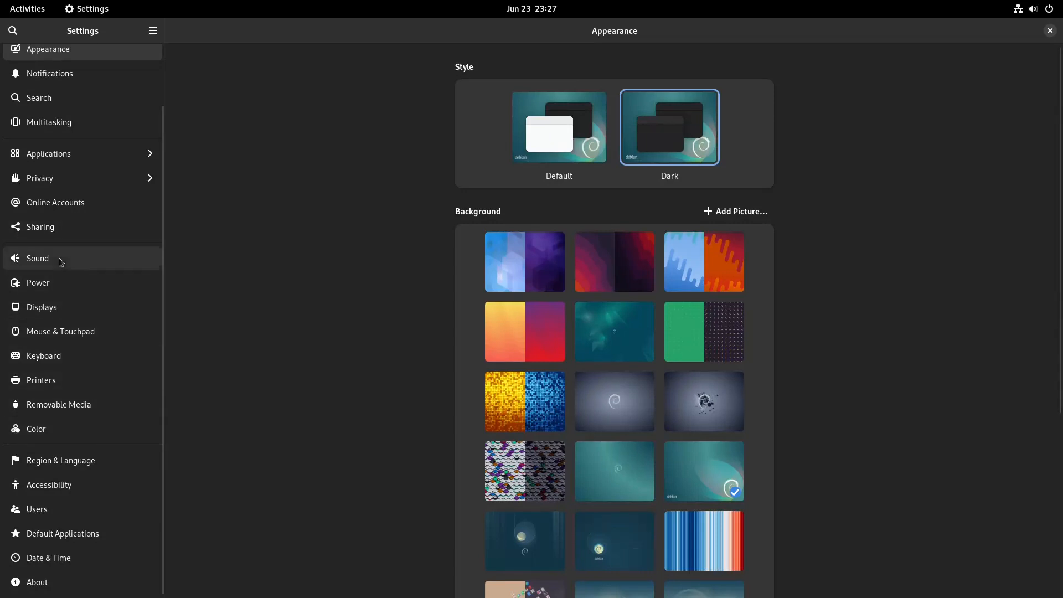
left_click(78, 259)
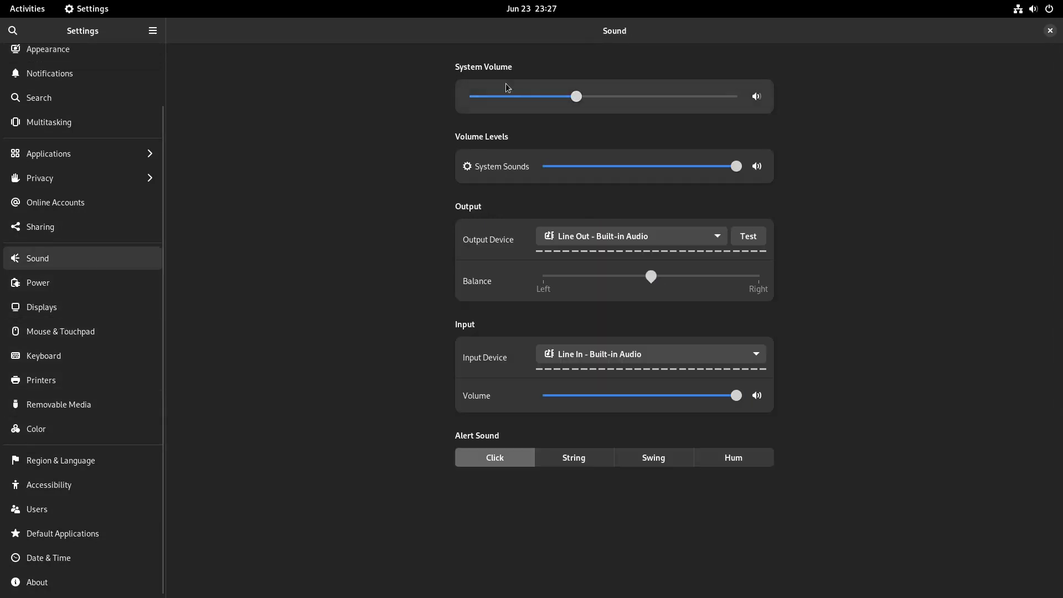
left_click(63, 293)
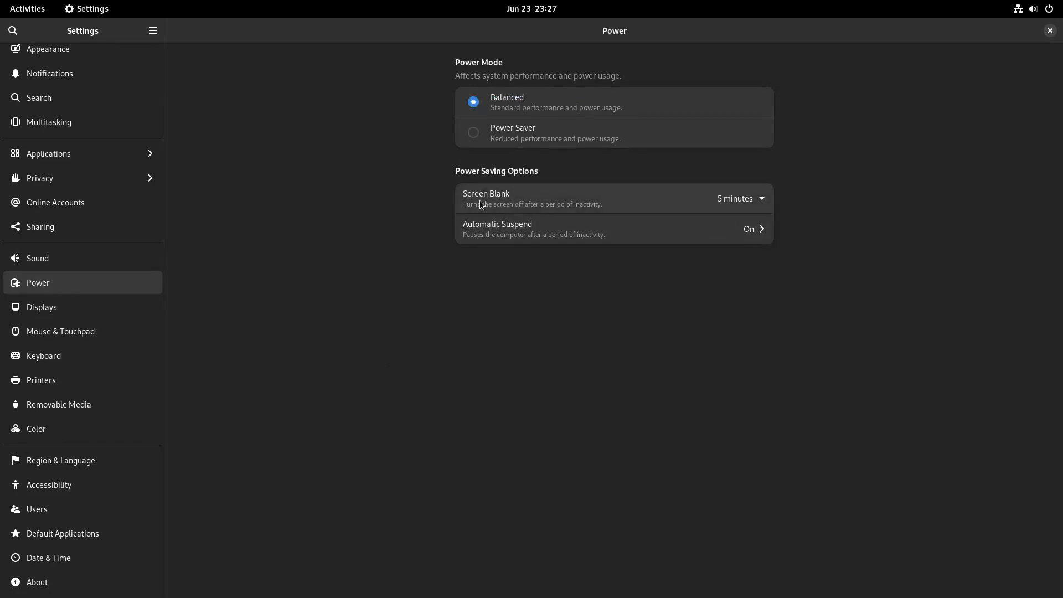
left_click(743, 203)
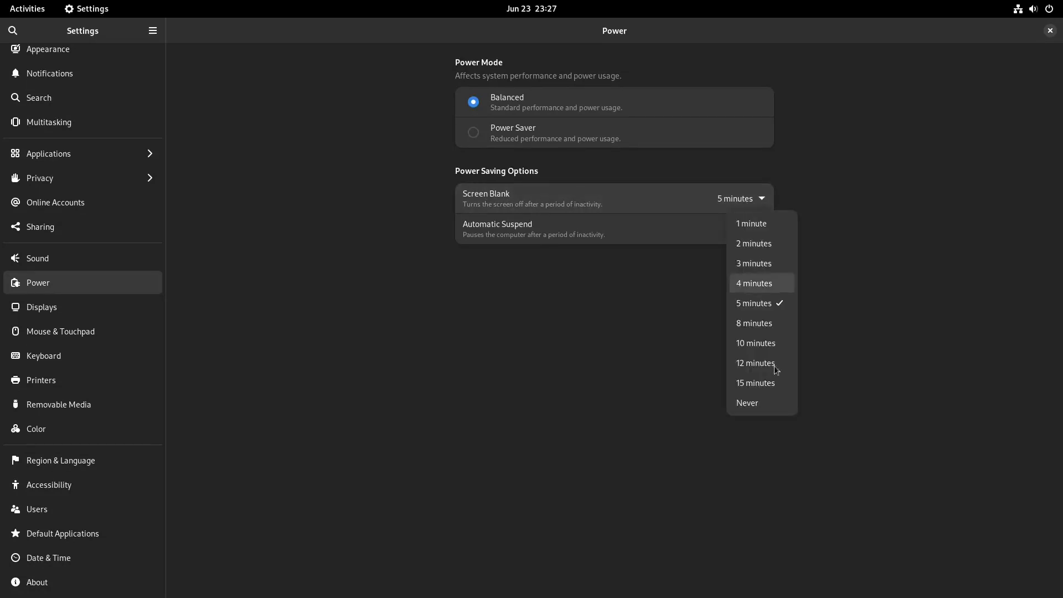
left_click(760, 407)
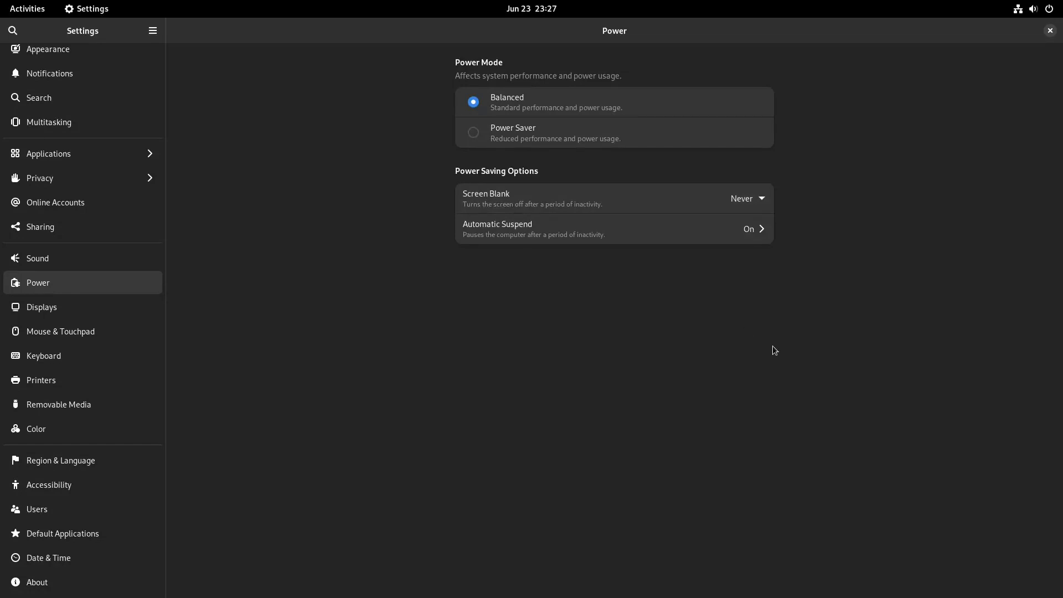
left_click(723, 232)
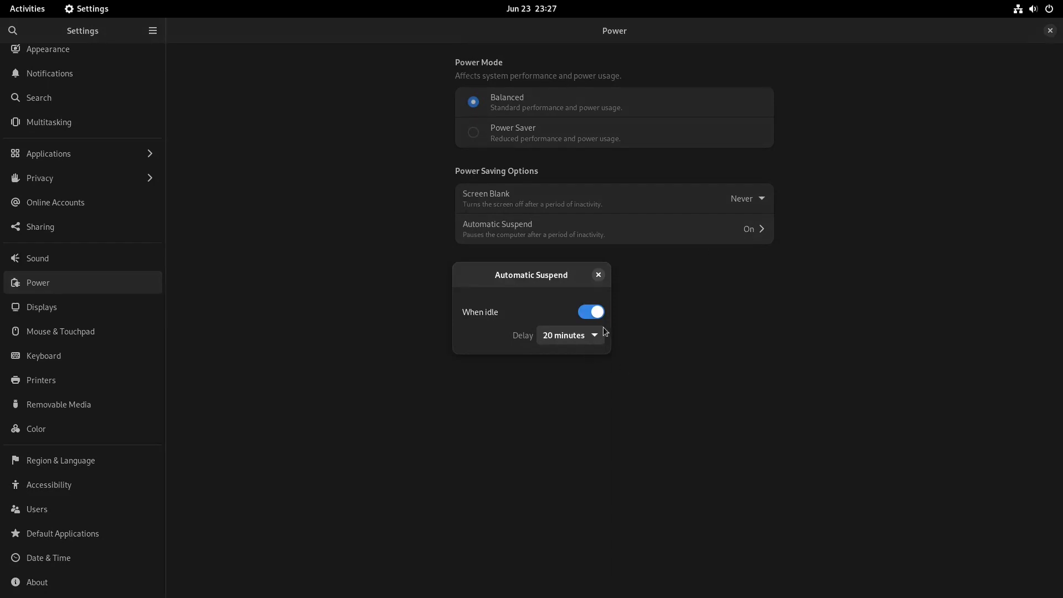
left_click(592, 312)
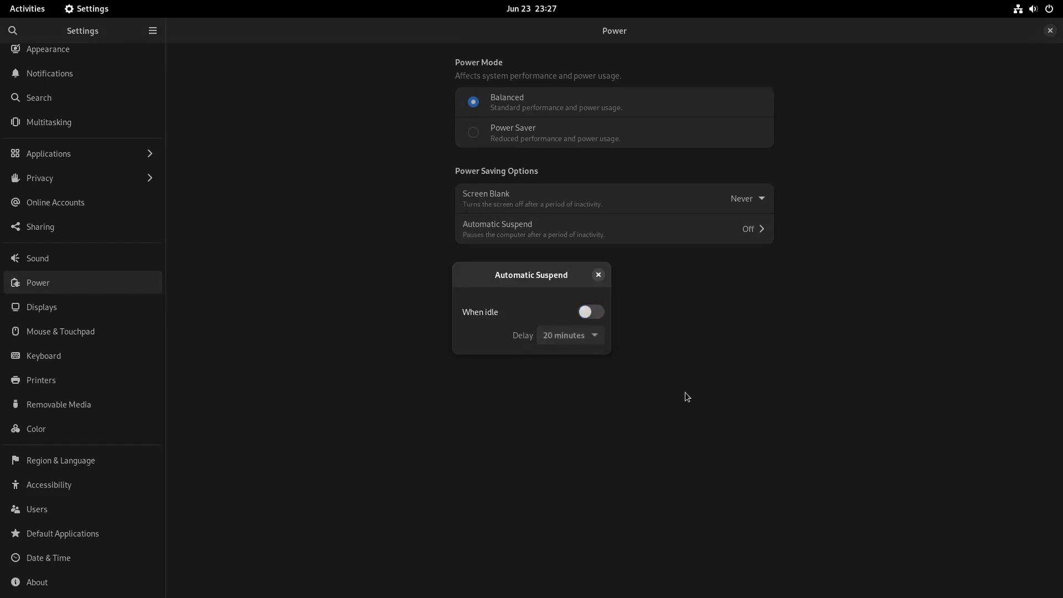
left_click(599, 275)
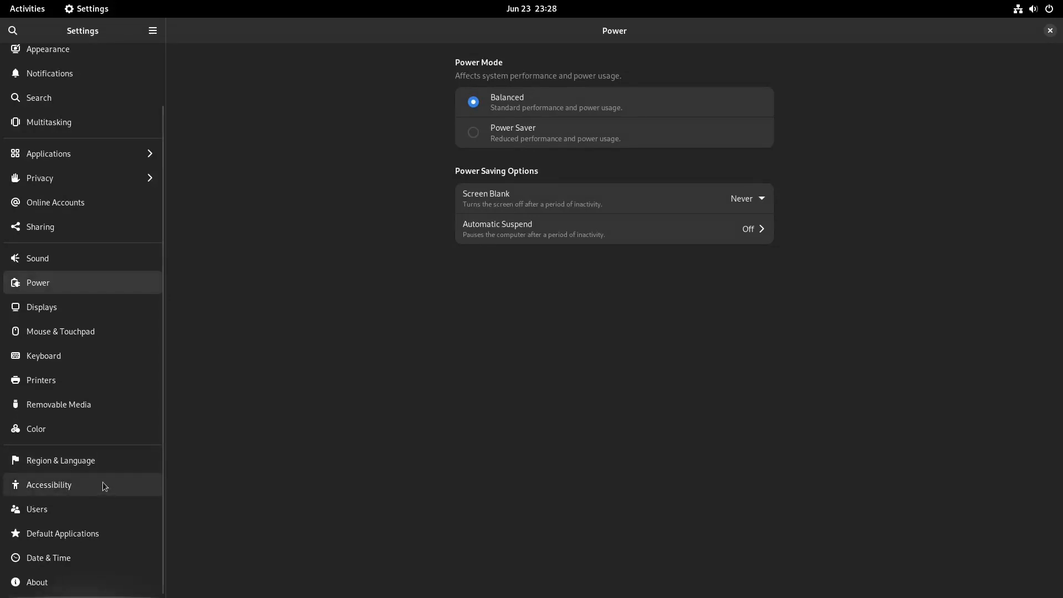
scroll(102, 481, "up", 2)
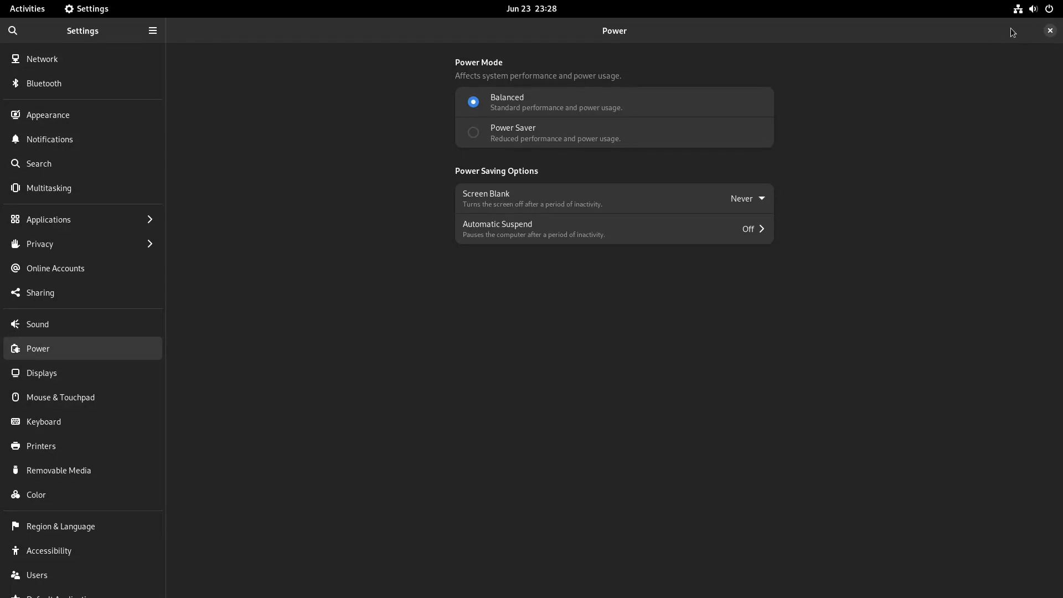
left_click(1050, 31)
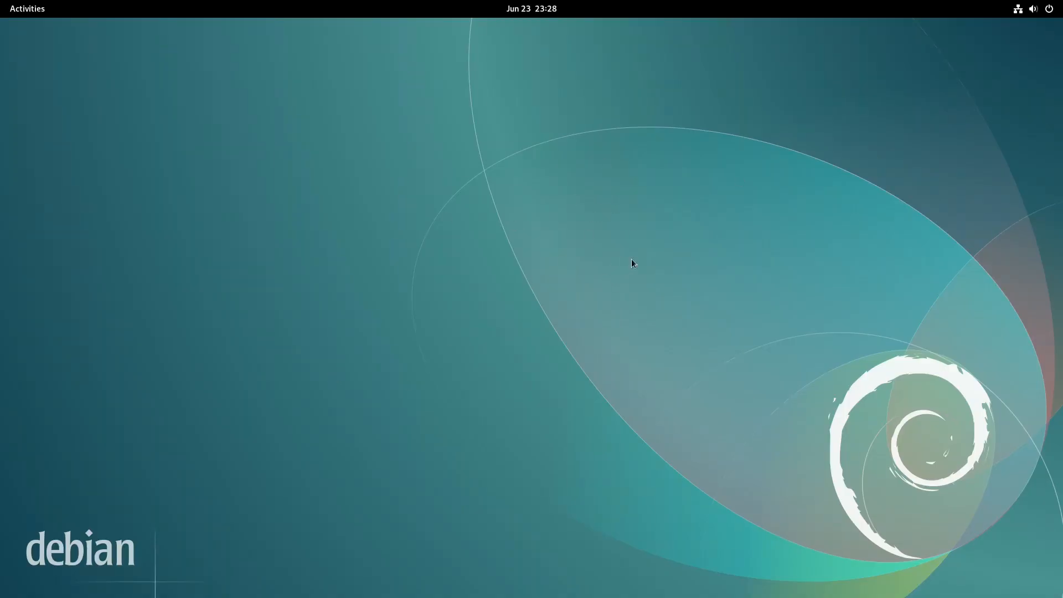
- Unpin the mail and calendar application from the dash
left_click(23, 11)
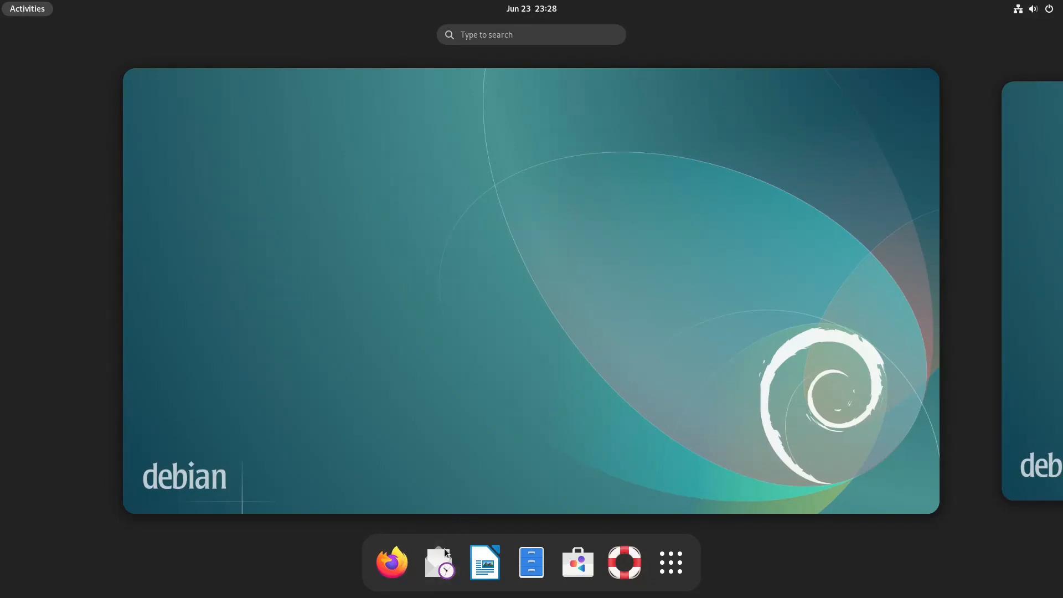
right_click(440, 567)
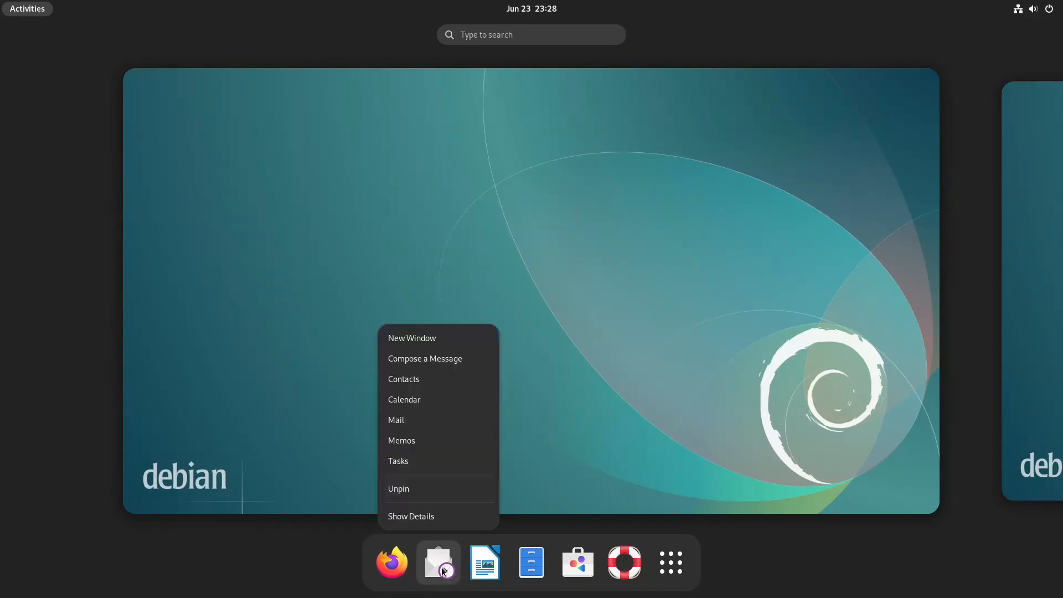
left_click(411, 493)
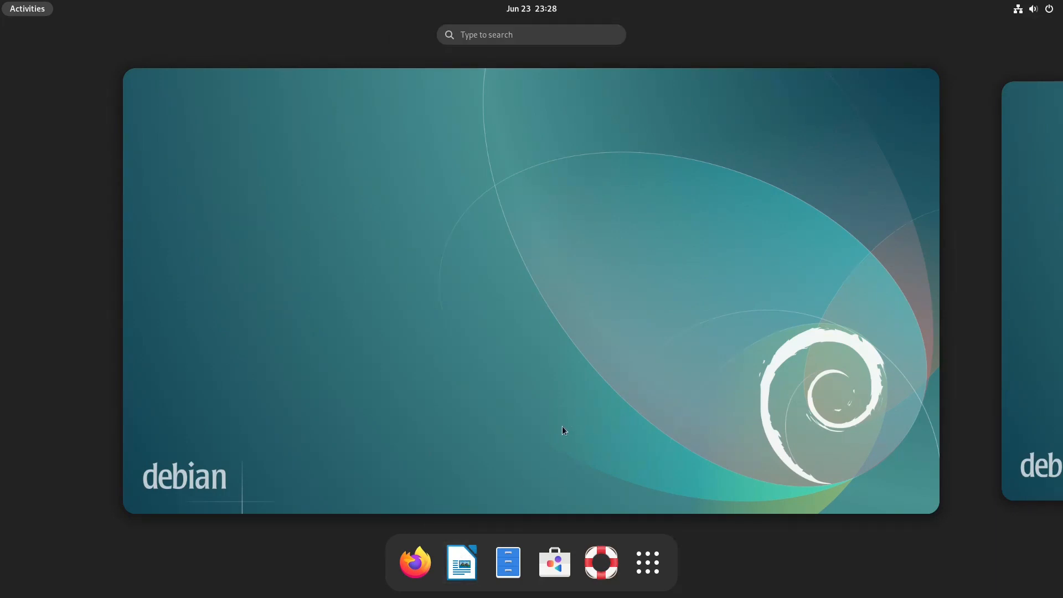
- Open the Files application, check its version information, and close it again
left_click(509, 563)
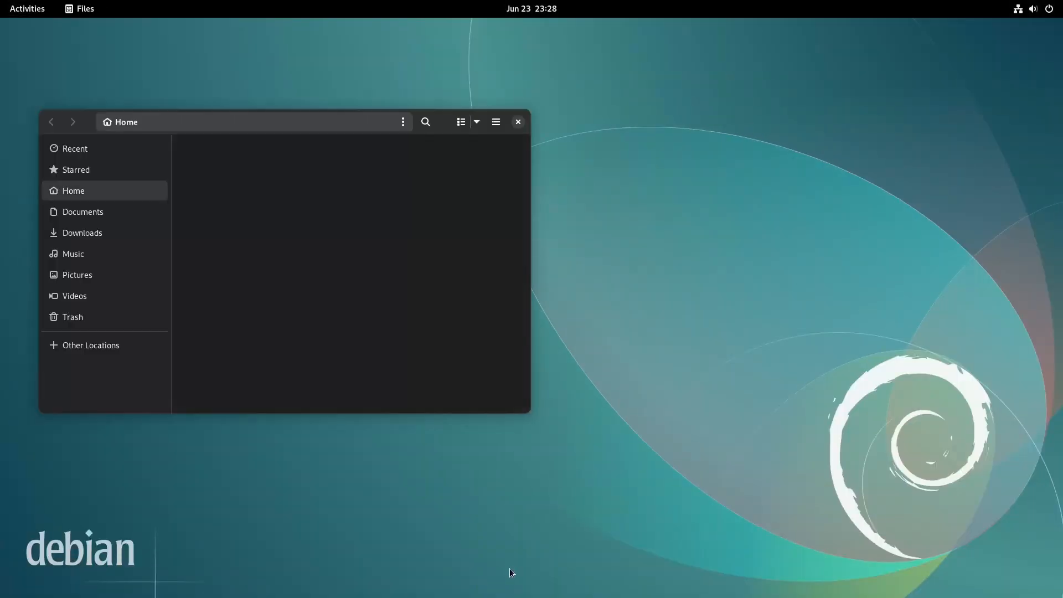
left_click_drag(203, 126, 436, 184)
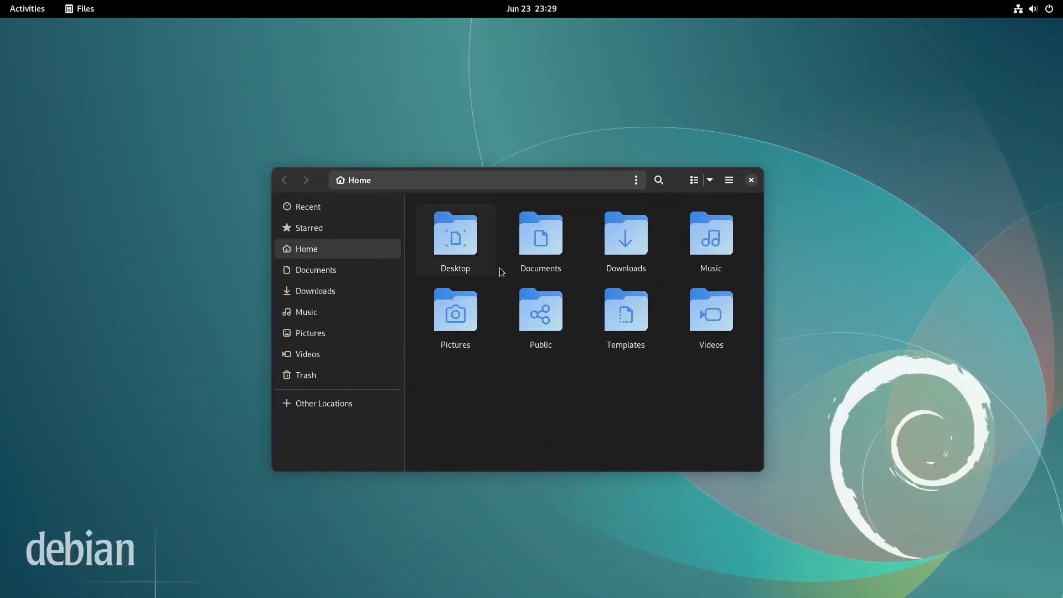
left_click(730, 181)
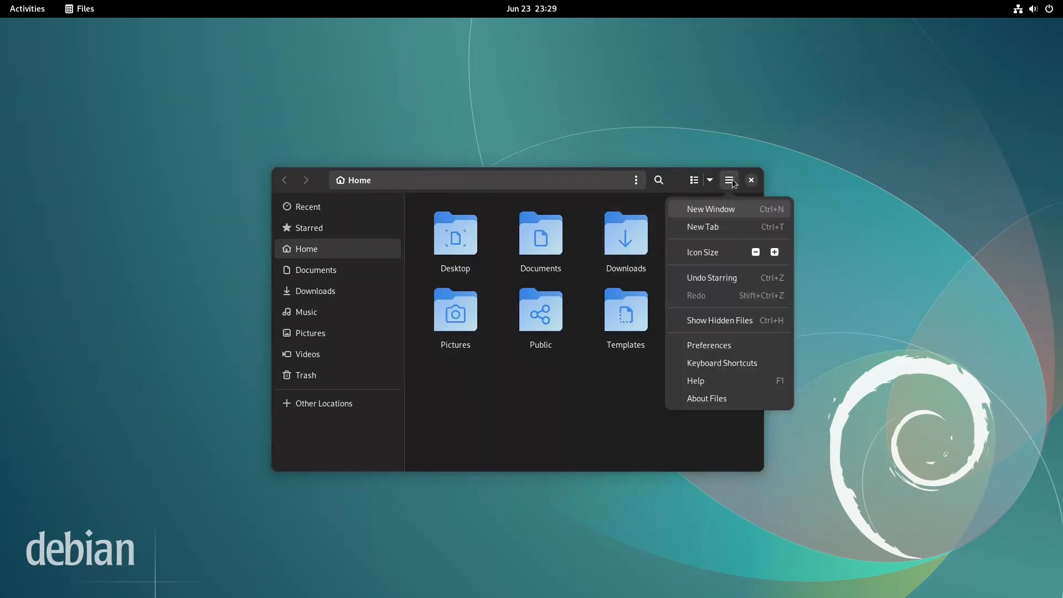
left_click(707, 405)
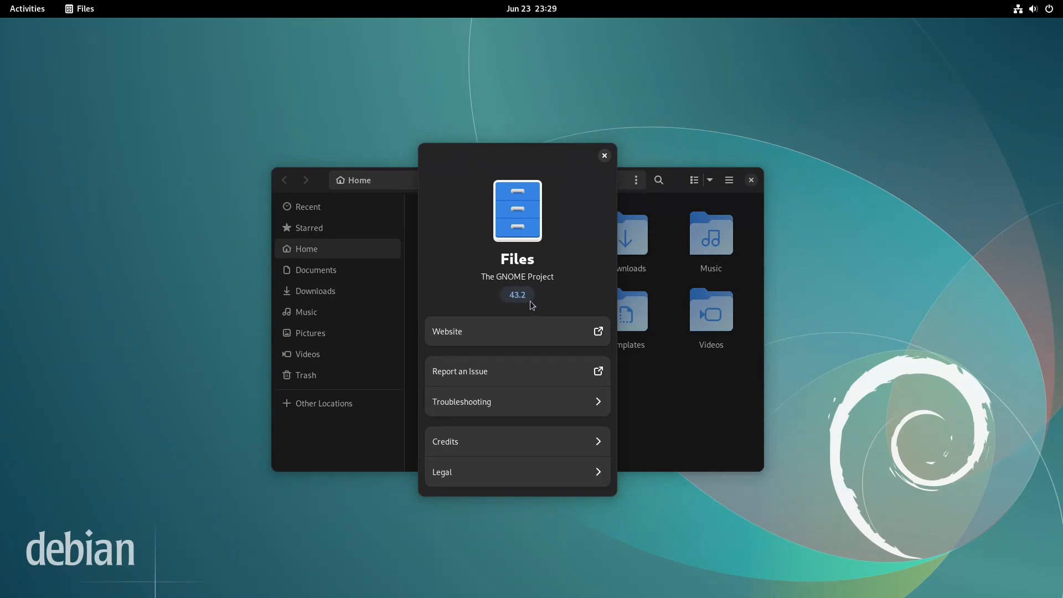
left_click(604, 156)
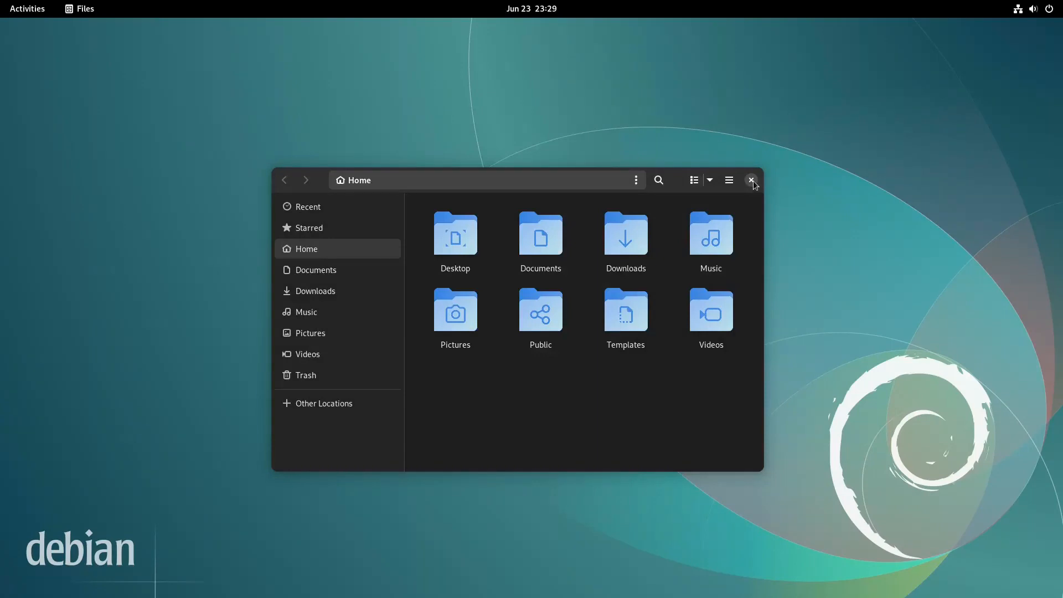
left_click(752, 181)
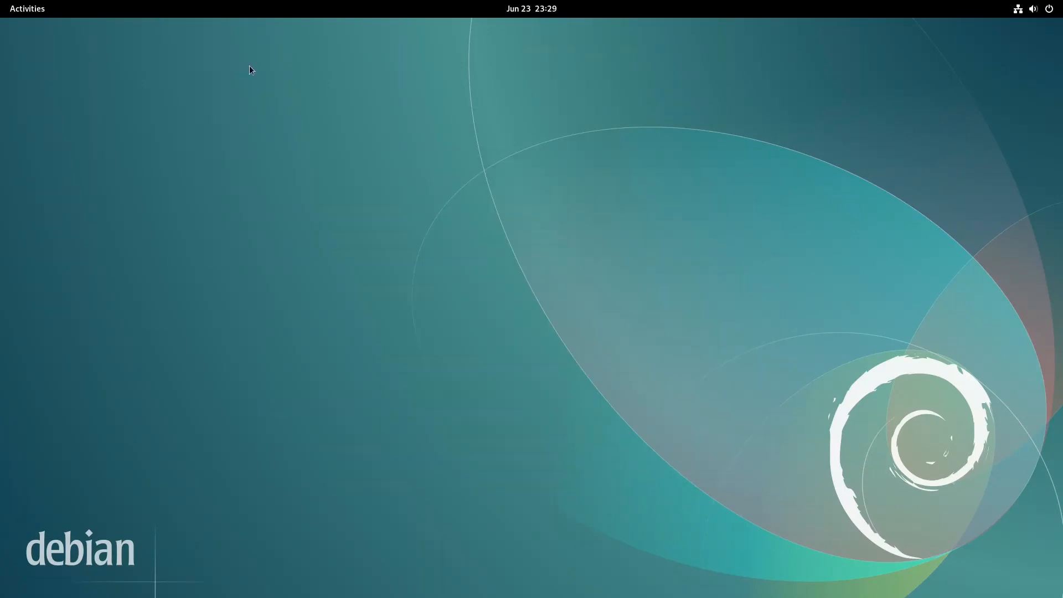
- Unpin the Help application from the dash
left_click(2, 5)
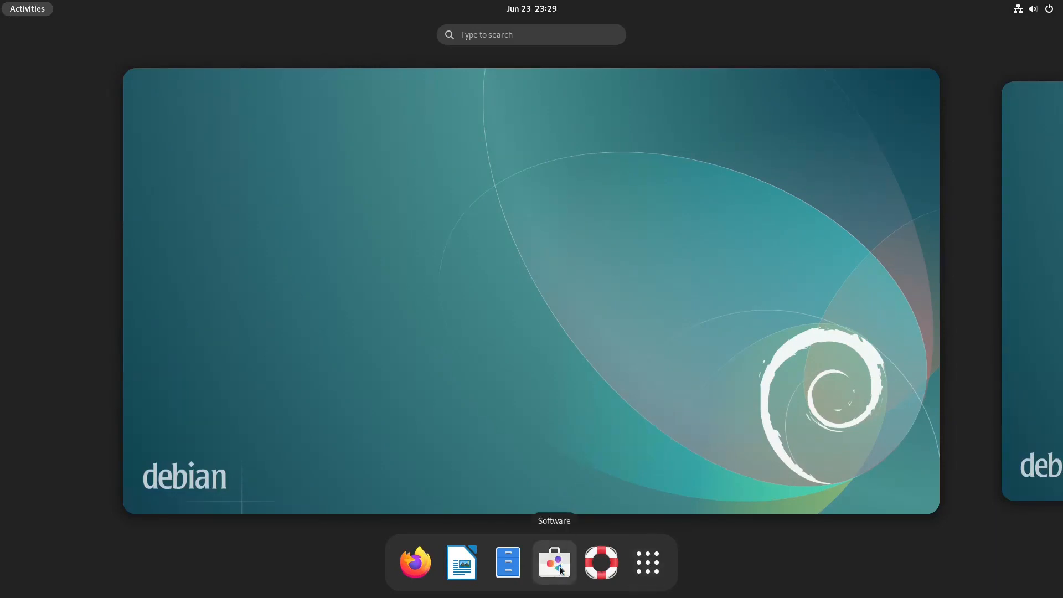
right_click(603, 569)
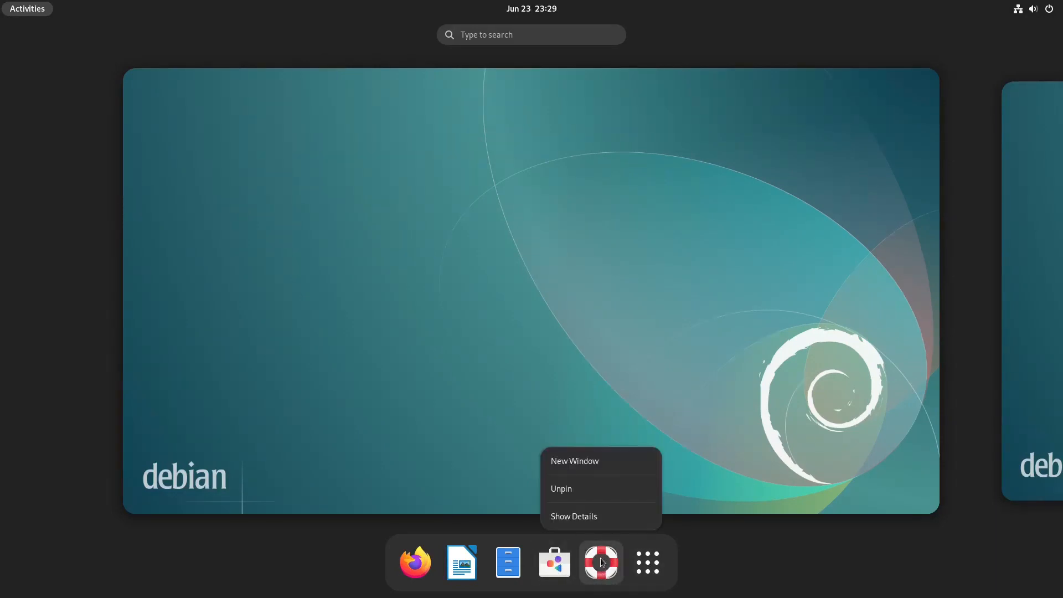
left_click(570, 491)
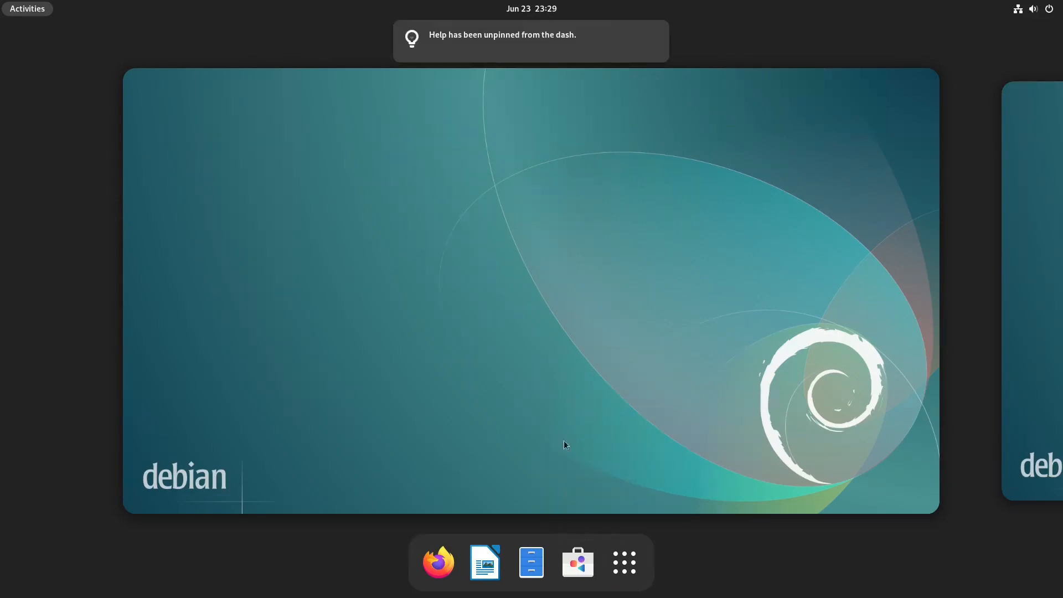
- Open Settings from the application overview, review the system's hardware and OS details on the About page, and close it
left_click(631, 570)
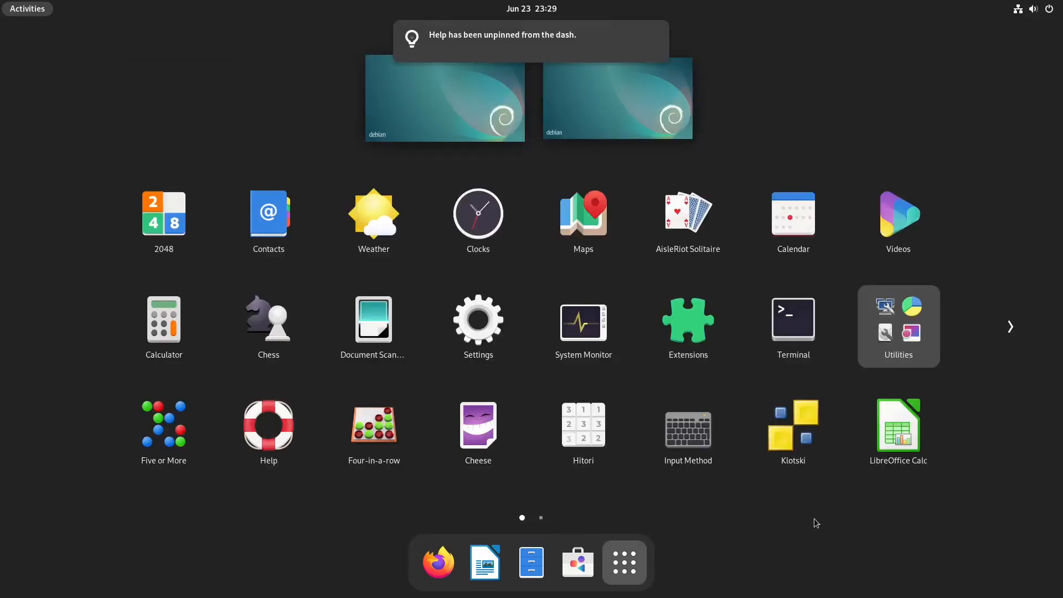
left_click(487, 331)
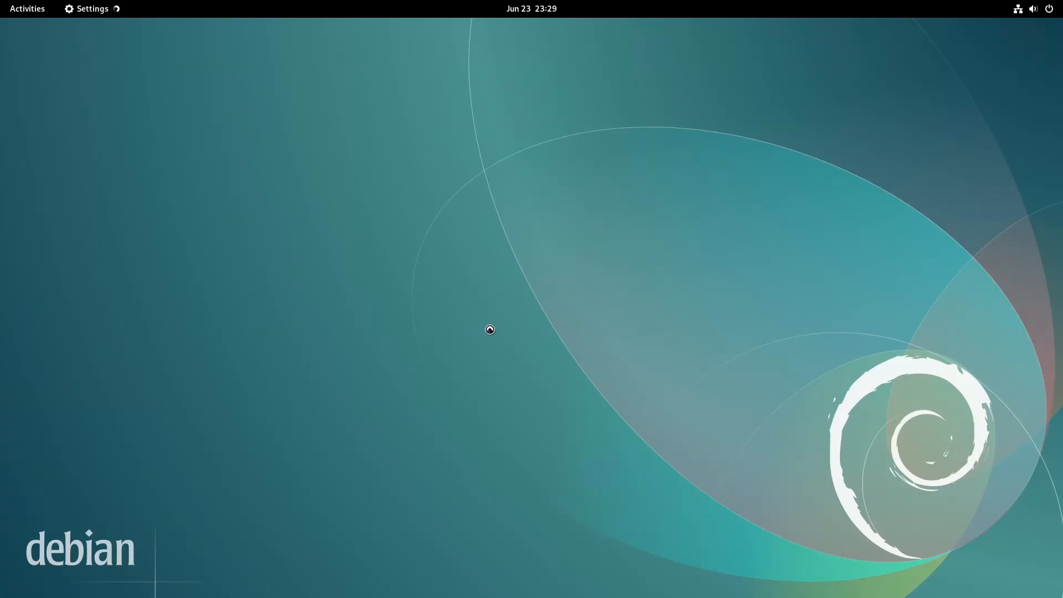
scroll(133, 416, "down", 3)
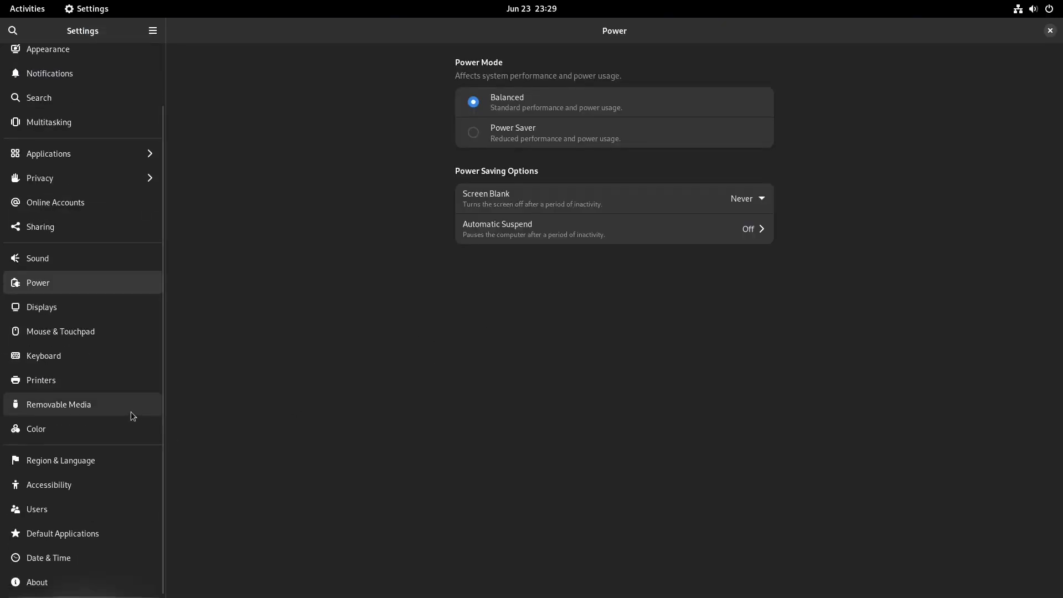
left_click(45, 585)
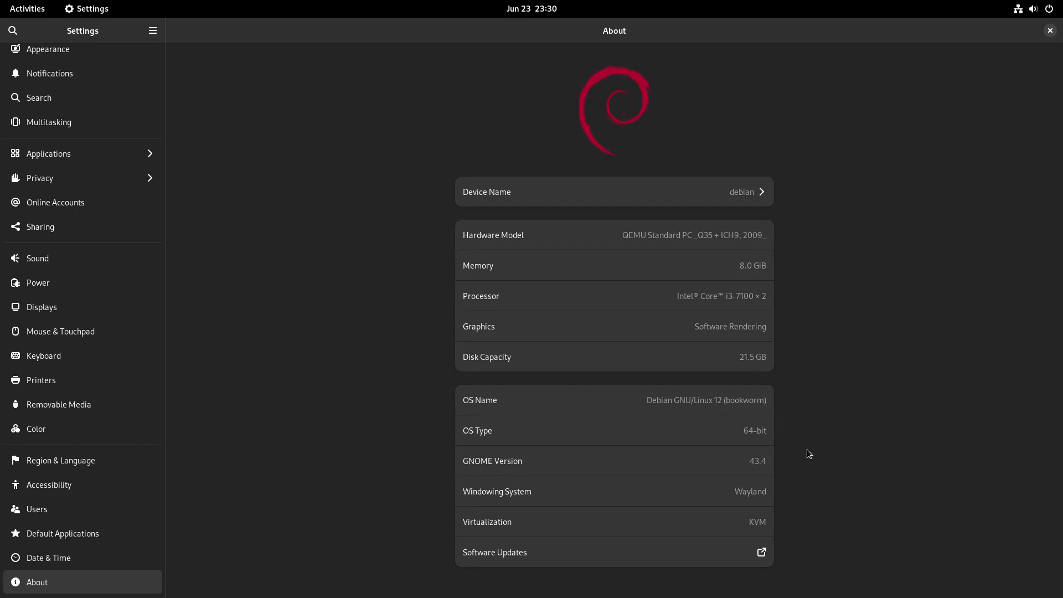
left_click(1051, 32)
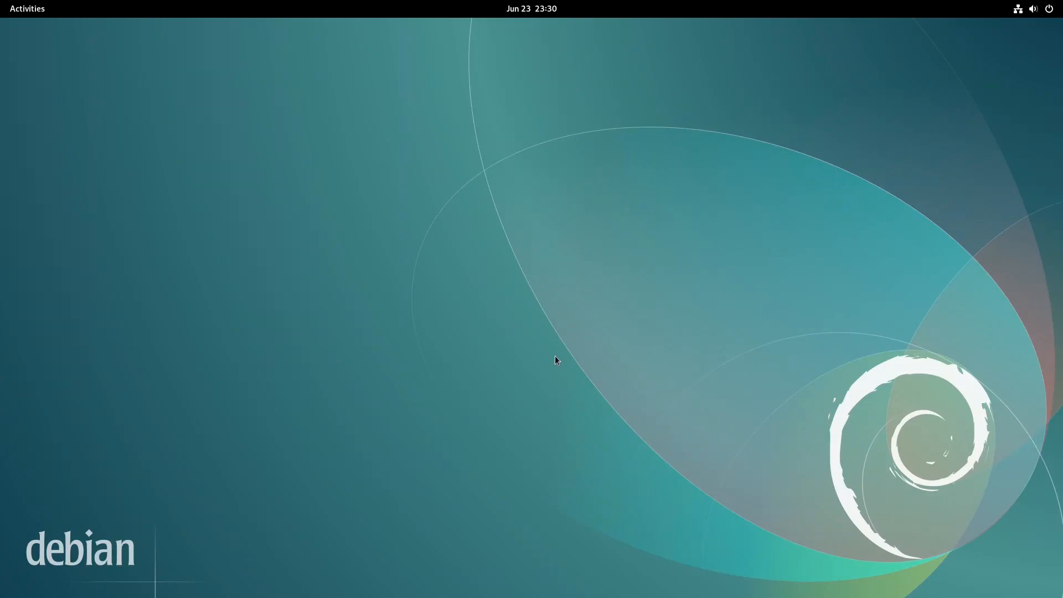
- Open the Extensions application, look through the list of built-in extensions, and close it again
key("super+a")
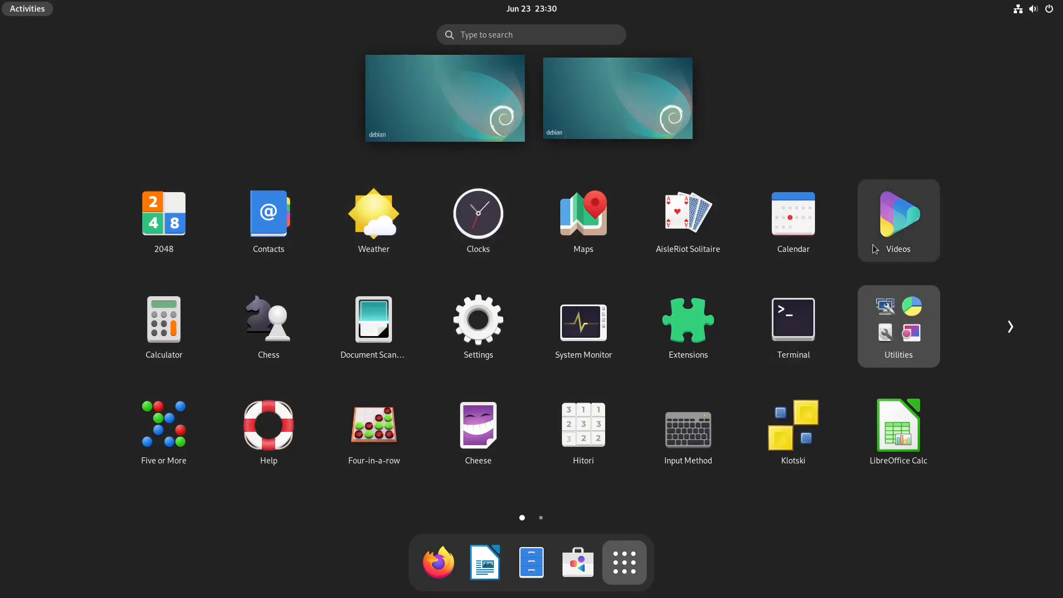
left_click(690, 337)
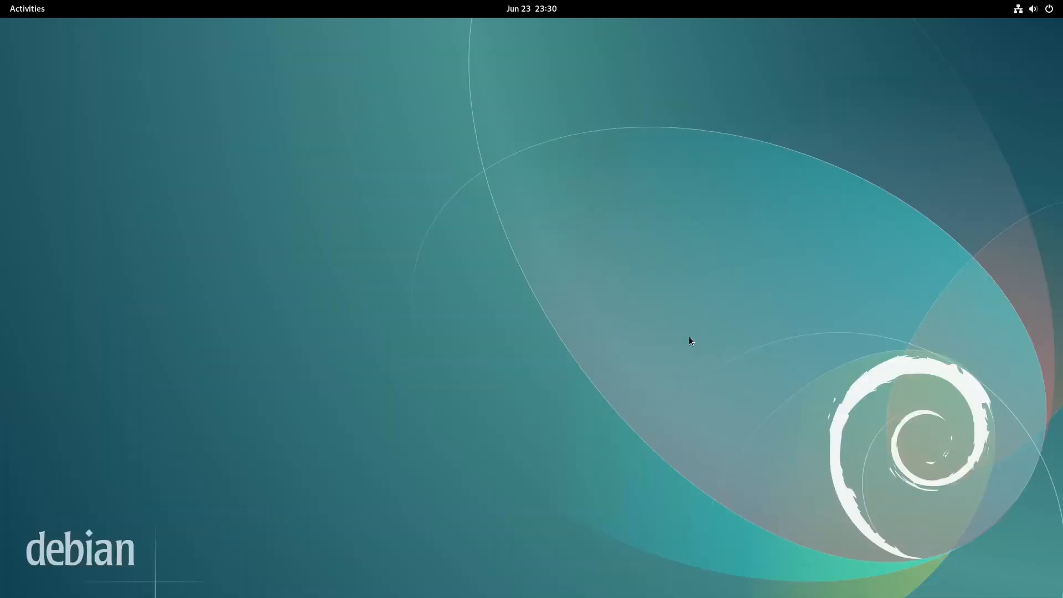
left_click_drag(288, 43, 501, 169)
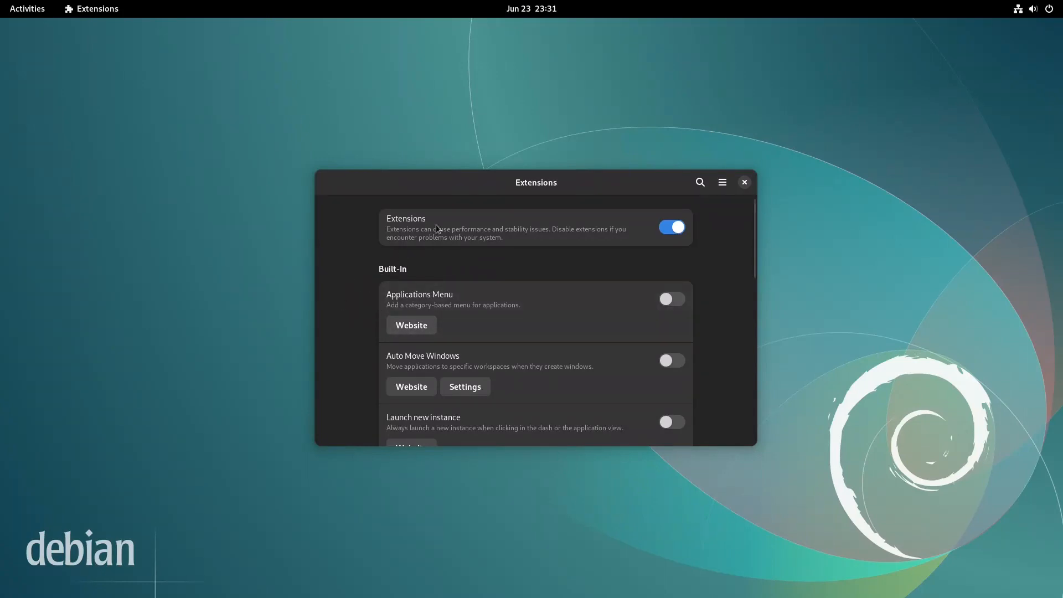
scroll(716, 340, "down", 5)
scroll(714, 340, "up", 5)
left_click(744, 183)
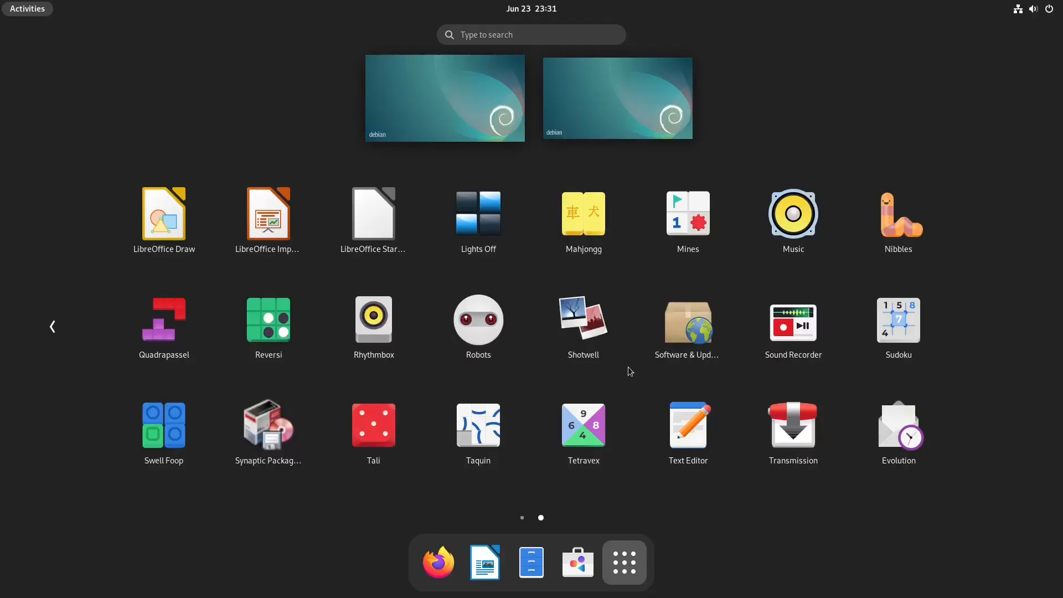
- Search the Software application for "tweaks", launch Tweaks from its details page, and close Software
scroll(660, 366, "up", 1)
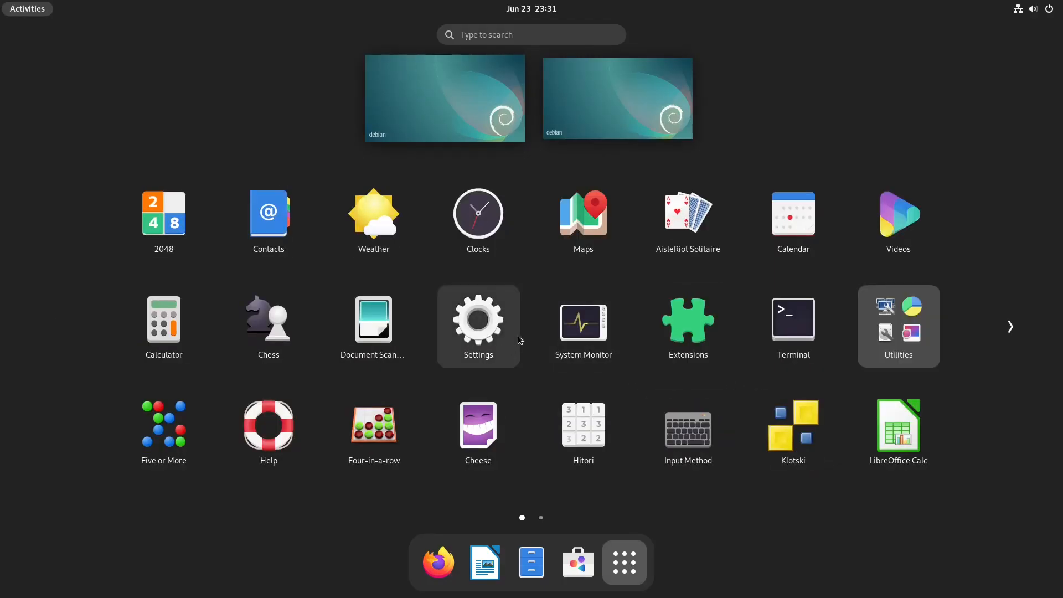
left_click(590, 570)
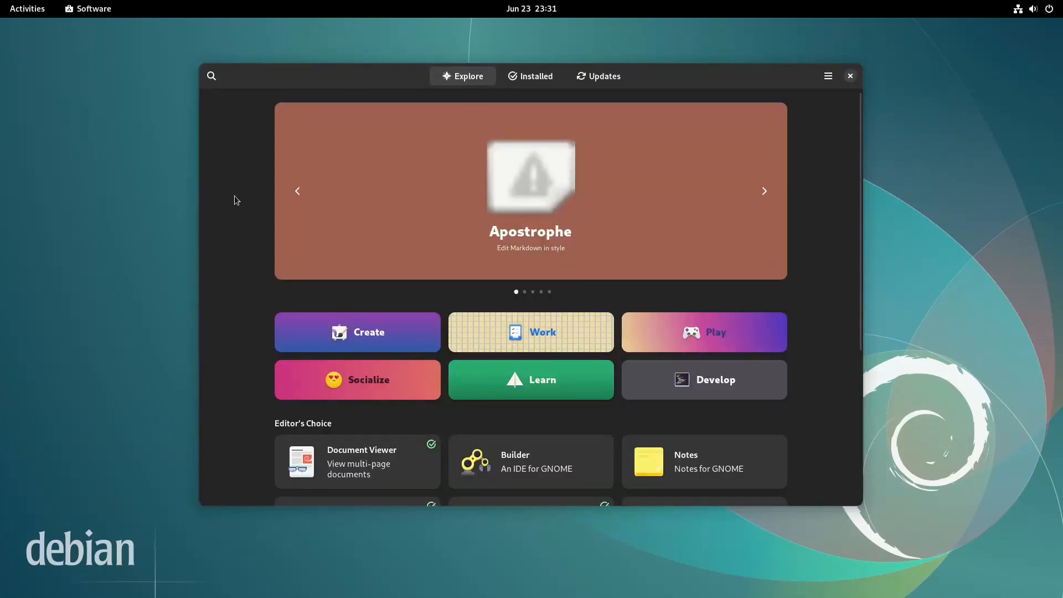
type("tweaks")
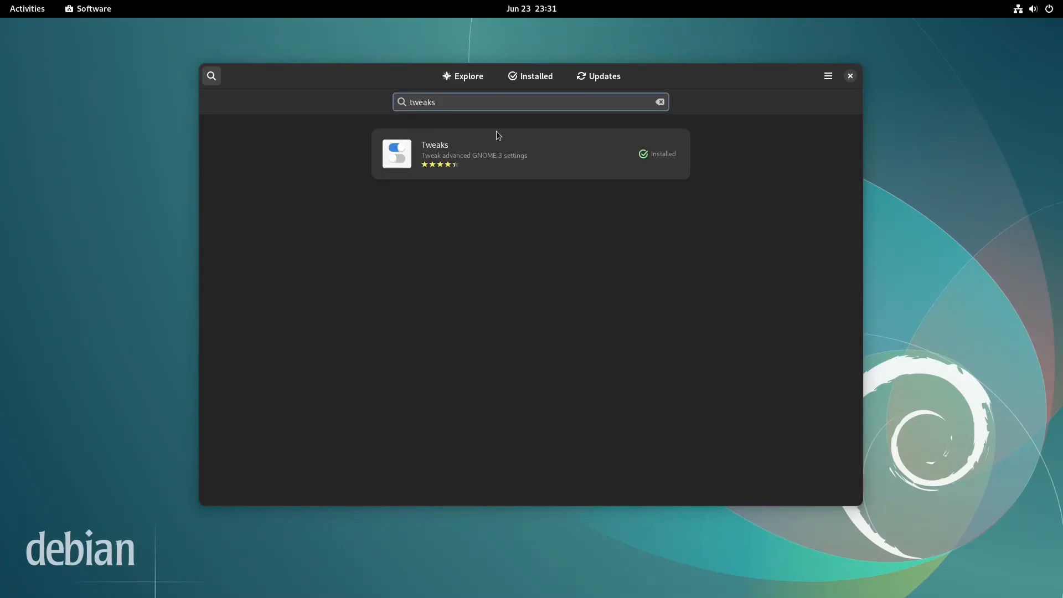
left_click(504, 172)
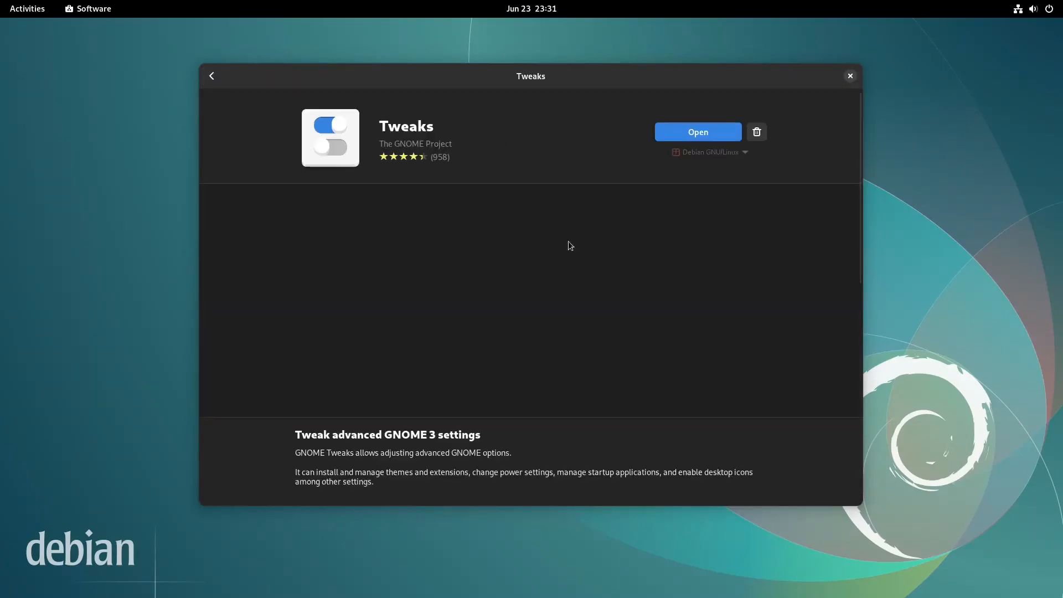
left_click(696, 133)
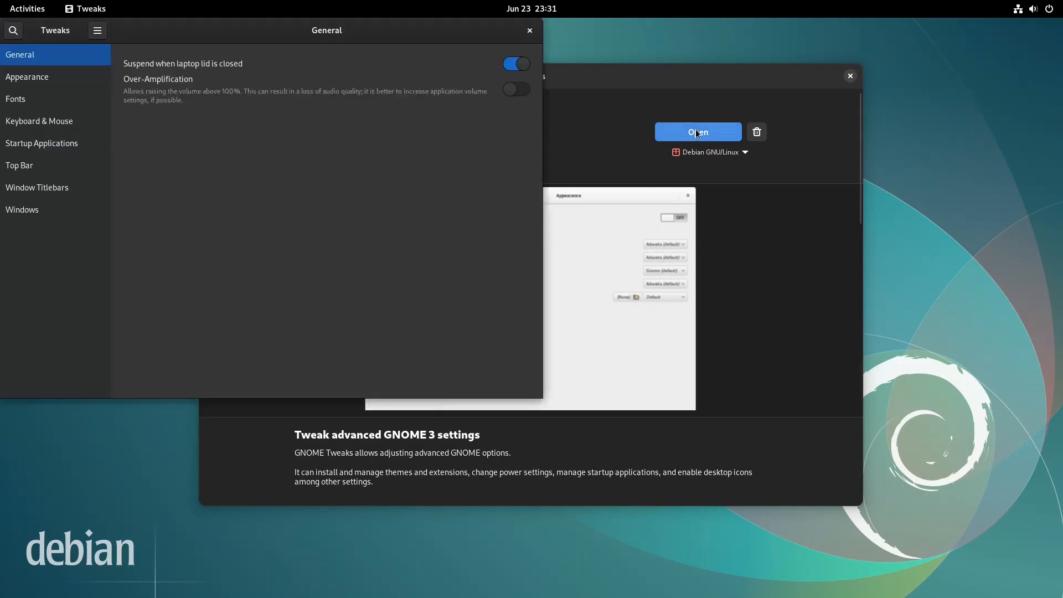
left_click(652, 75)
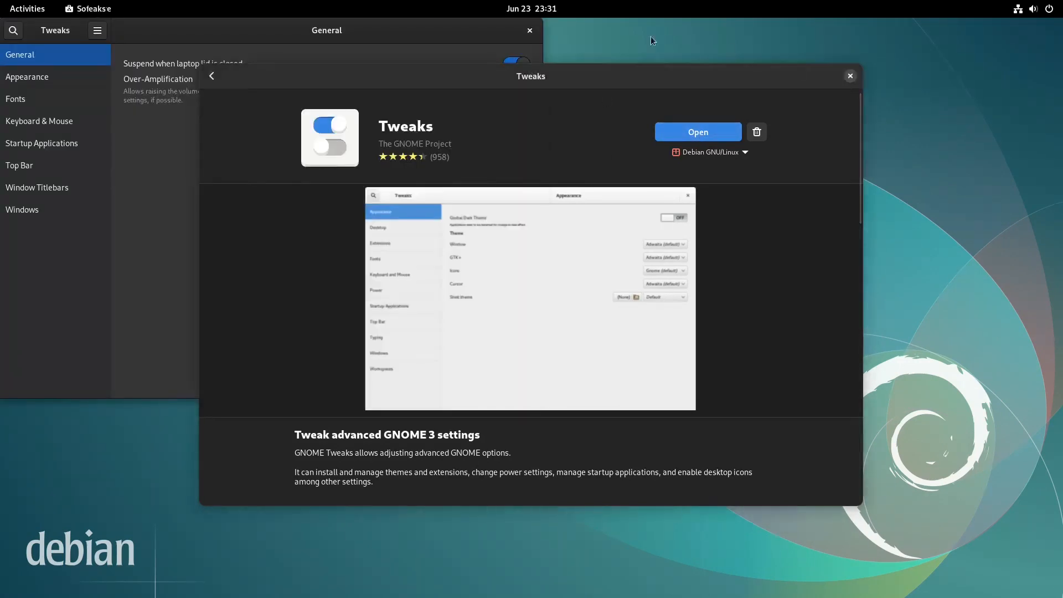
key("ctrl+q")
- Move the Tweaks window toward the screen's centre and enable the Maximize and Minimize titlebar buttons
left_click_drag(415, 31, 657, 114)
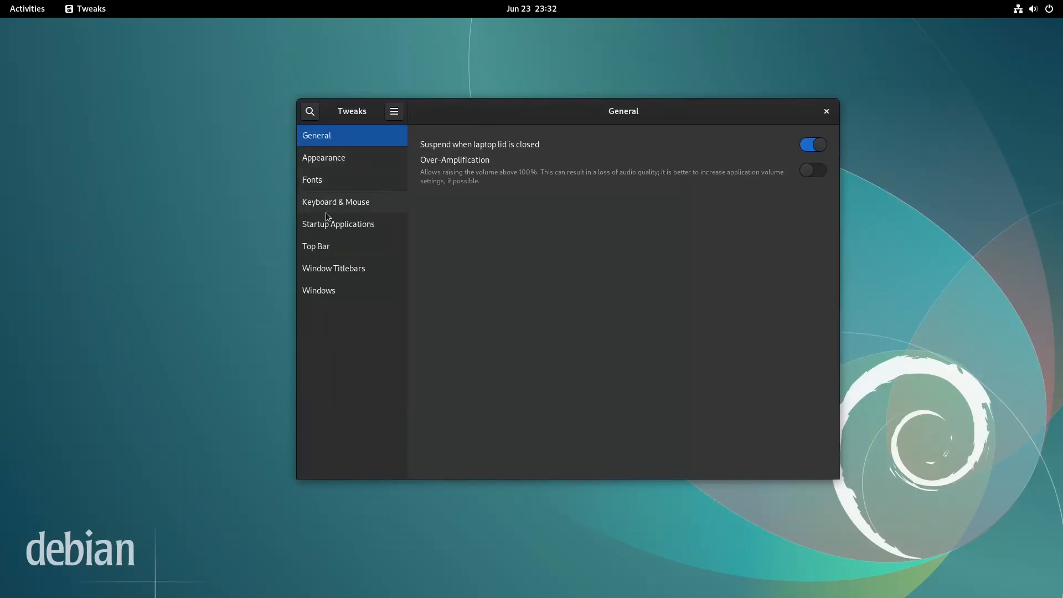
left_click(341, 271)
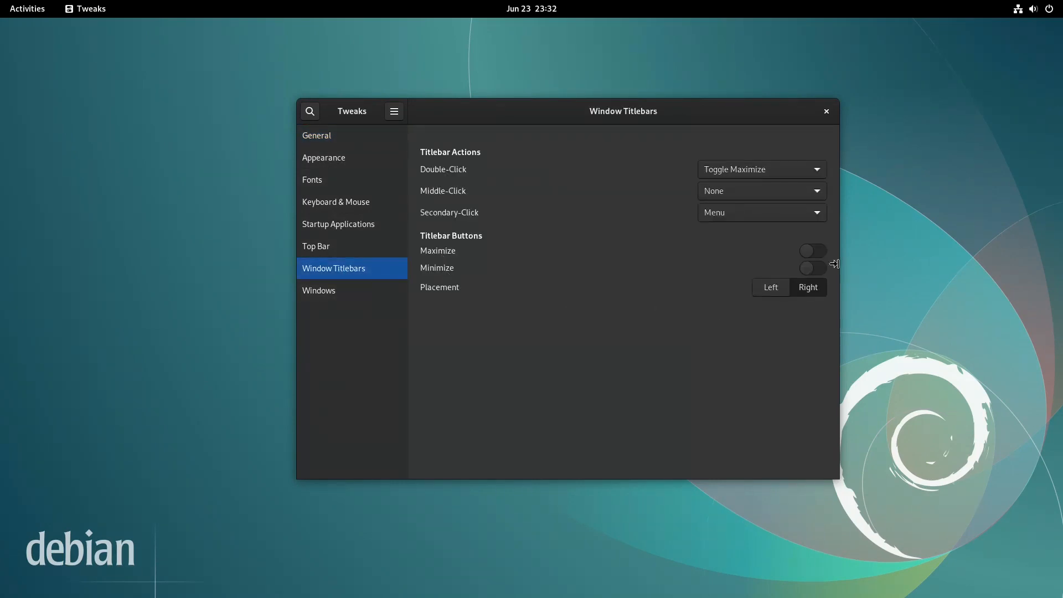
left_click(818, 250)
left_click(817, 268)
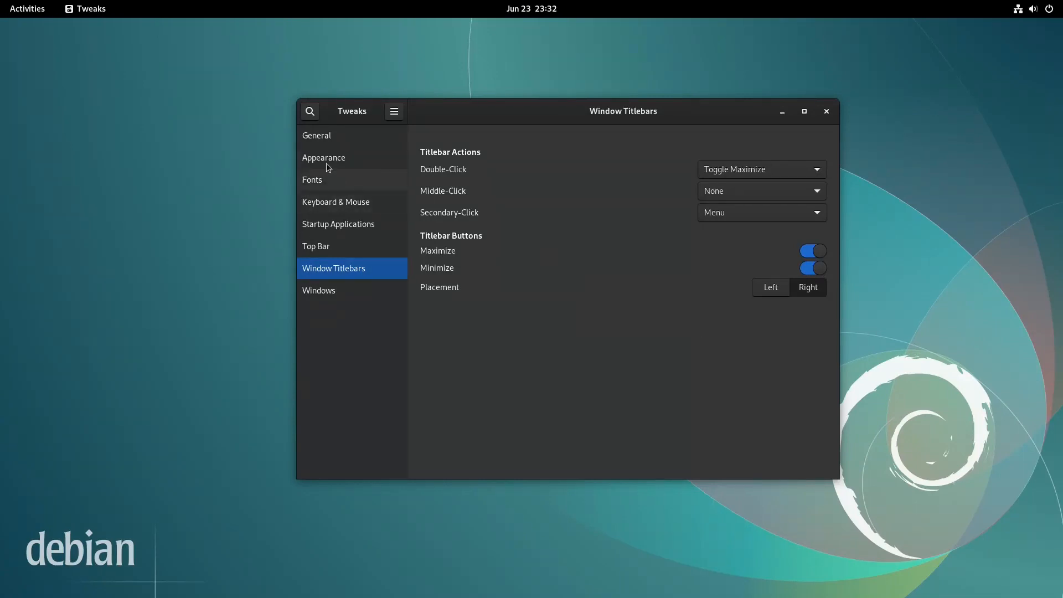
- Review the font settings in Tweaks, turn on the weekday for the top bar clock, and close Tweaks
left_click(326, 183)
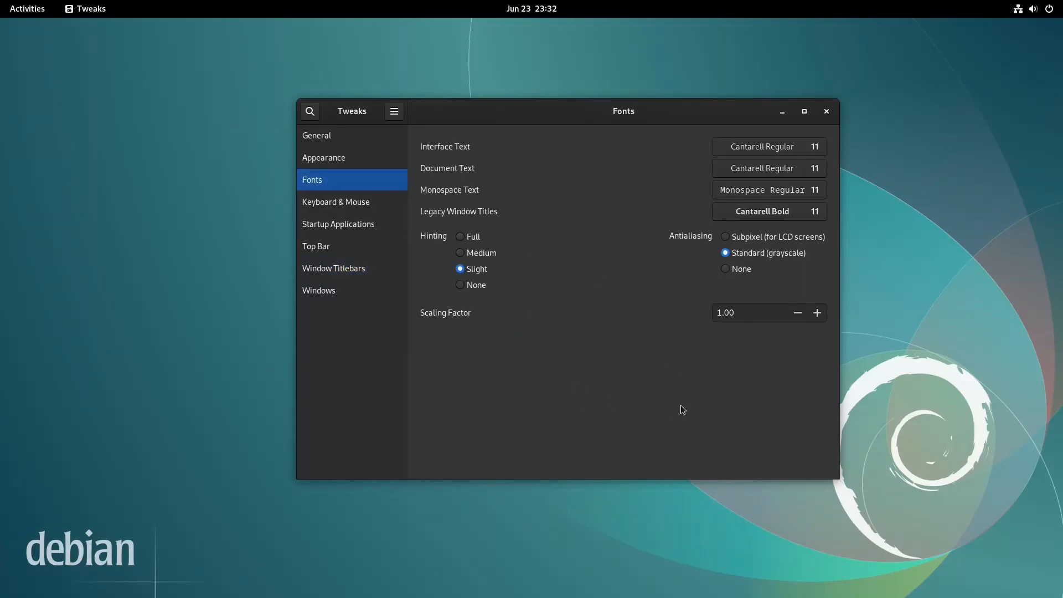
left_click(332, 246)
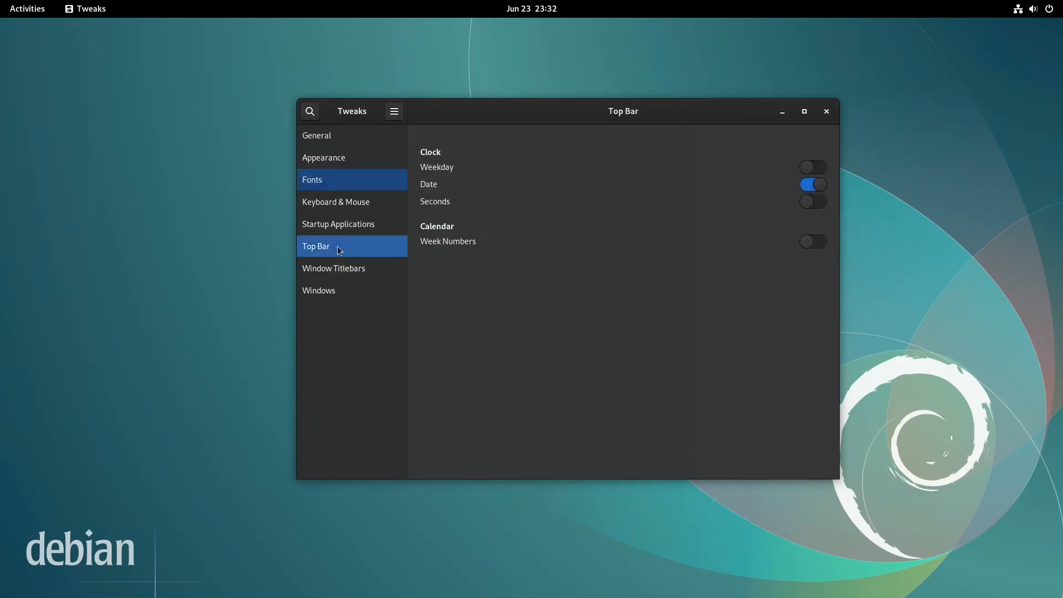
left_click(813, 167)
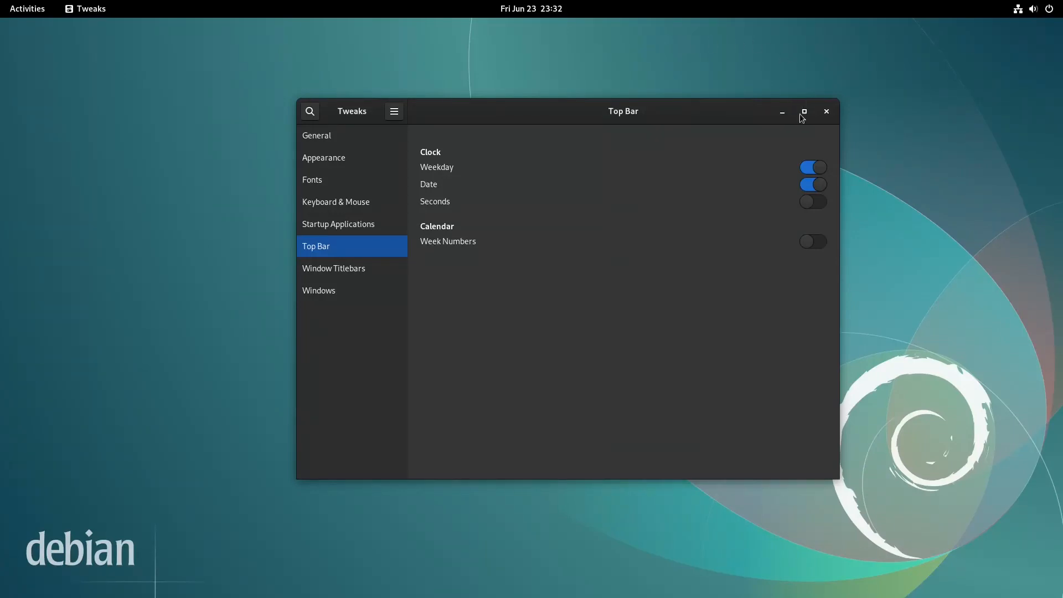
left_click(827, 113)
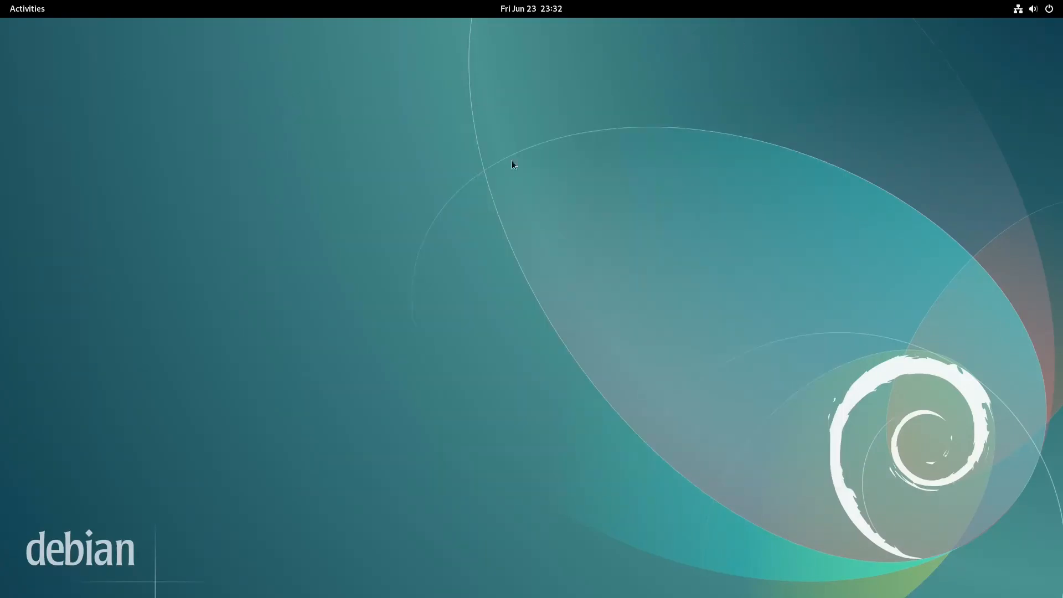
- In the quick settings, toggle Dark Mode off and on again, and switch the power mode to Power Saver and back to Balanced
left_click(1033, 10)
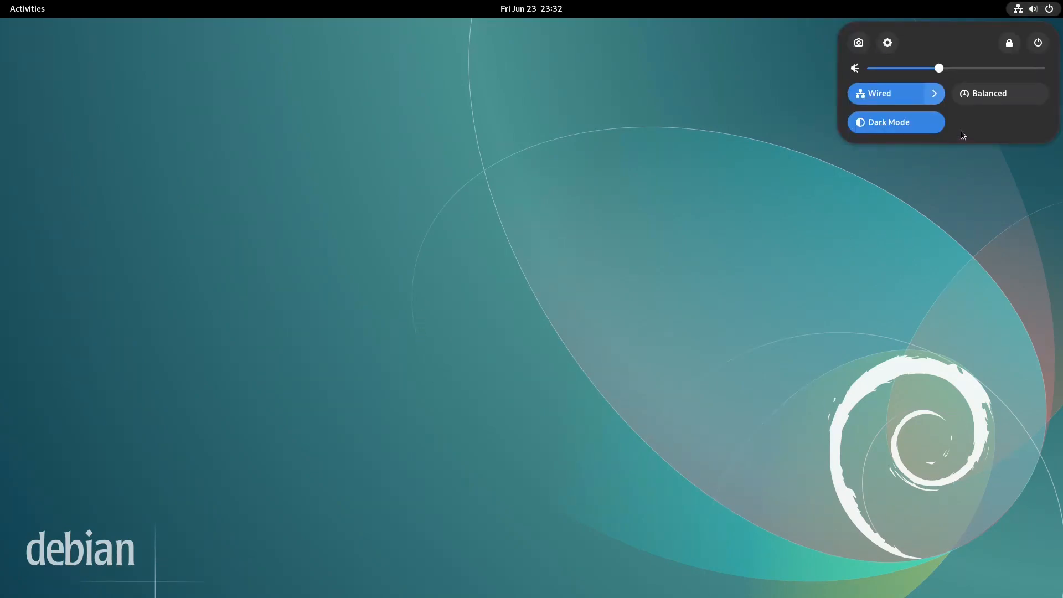
left_click(891, 121)
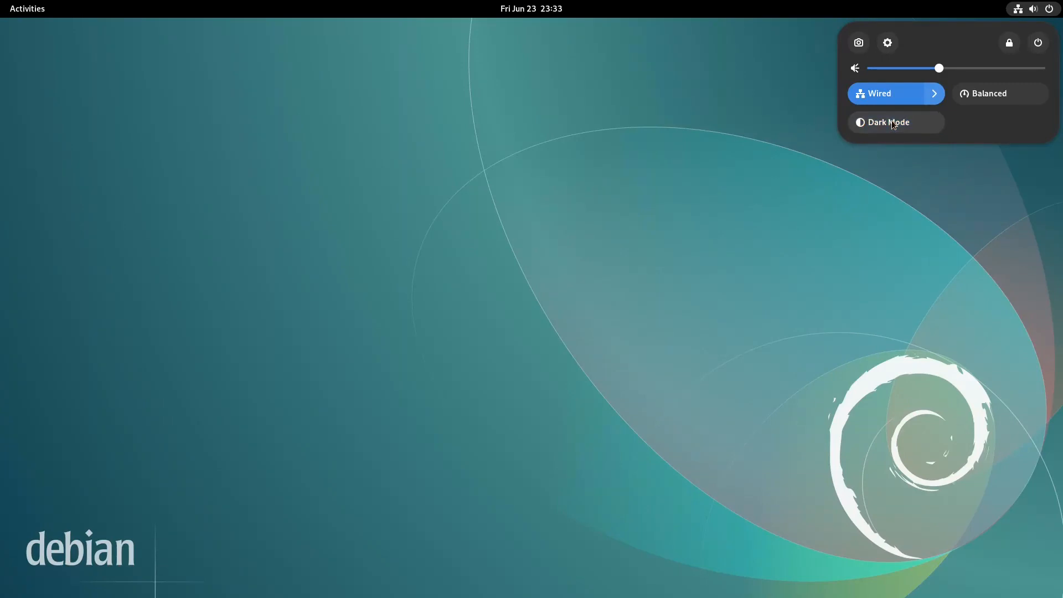
left_click(893, 124)
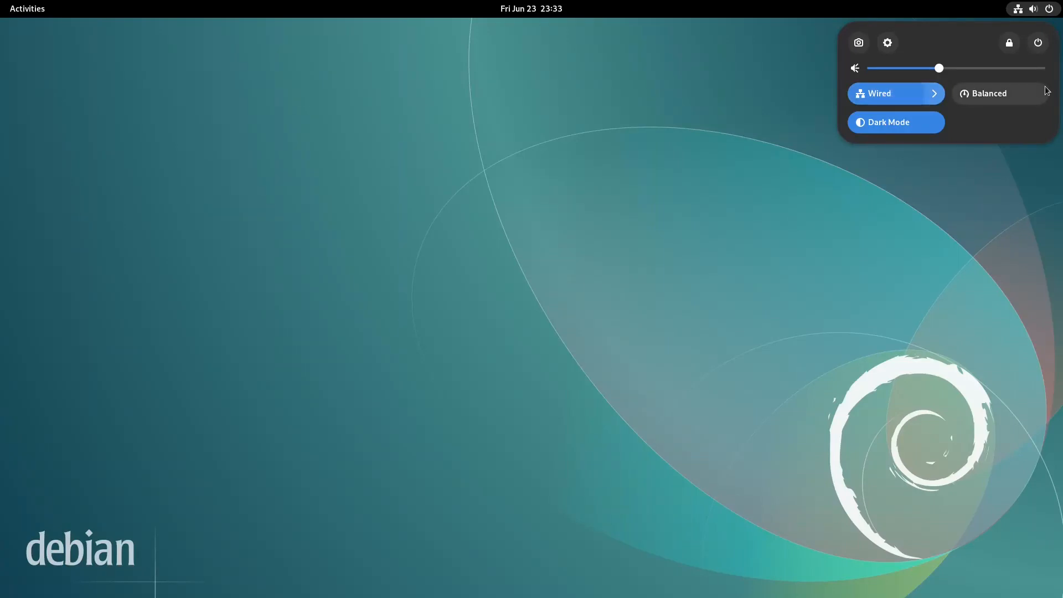
left_click(1004, 95)
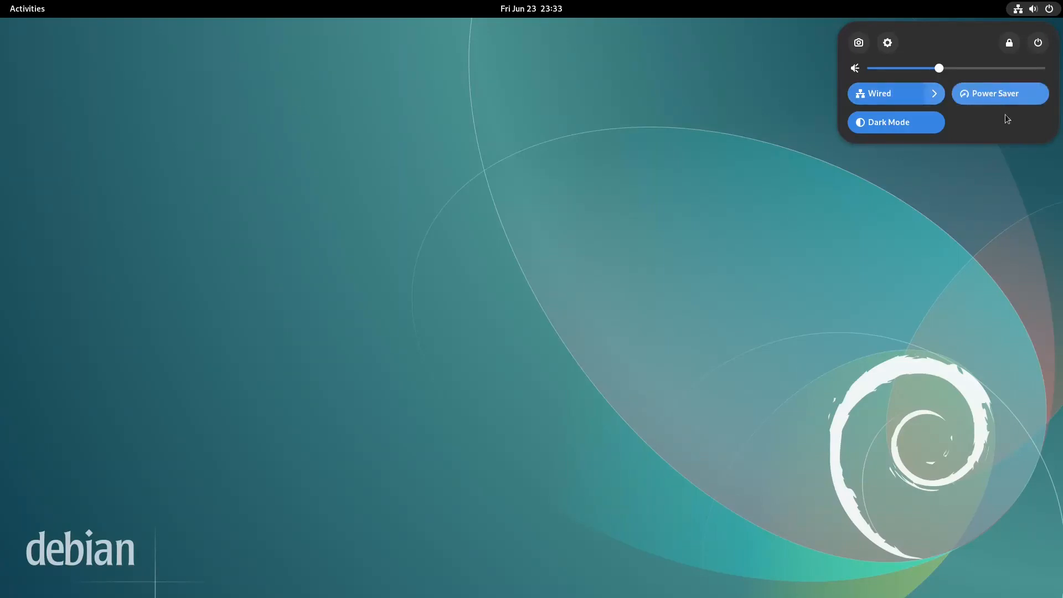
left_click(1001, 96)
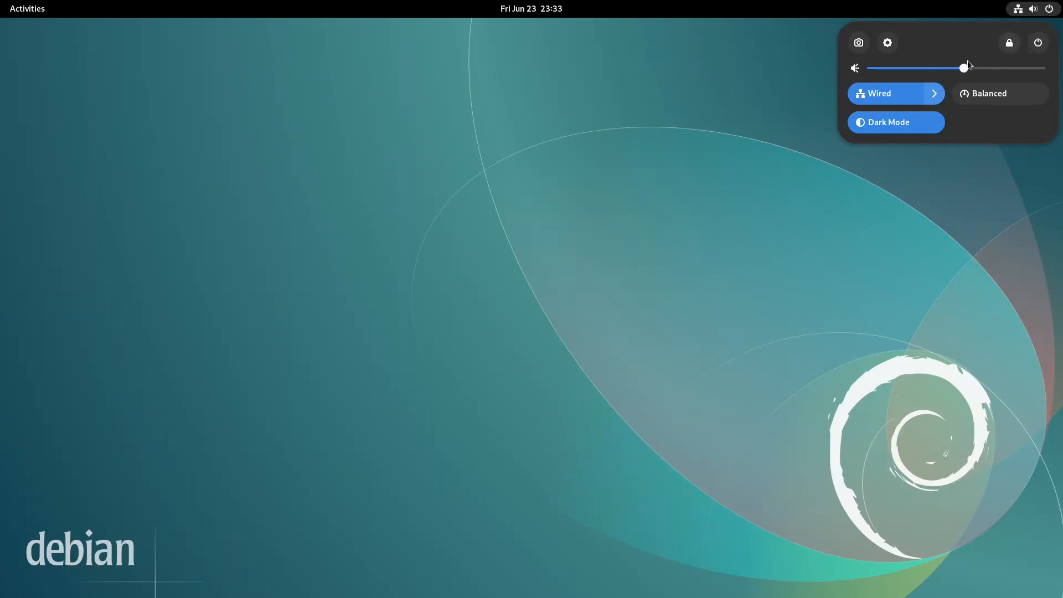
- Raise the system volume in the quick settings, and open Settings from there and close it again
left_click_drag(1011, 69, 1056, 75)
left_click(888, 43)
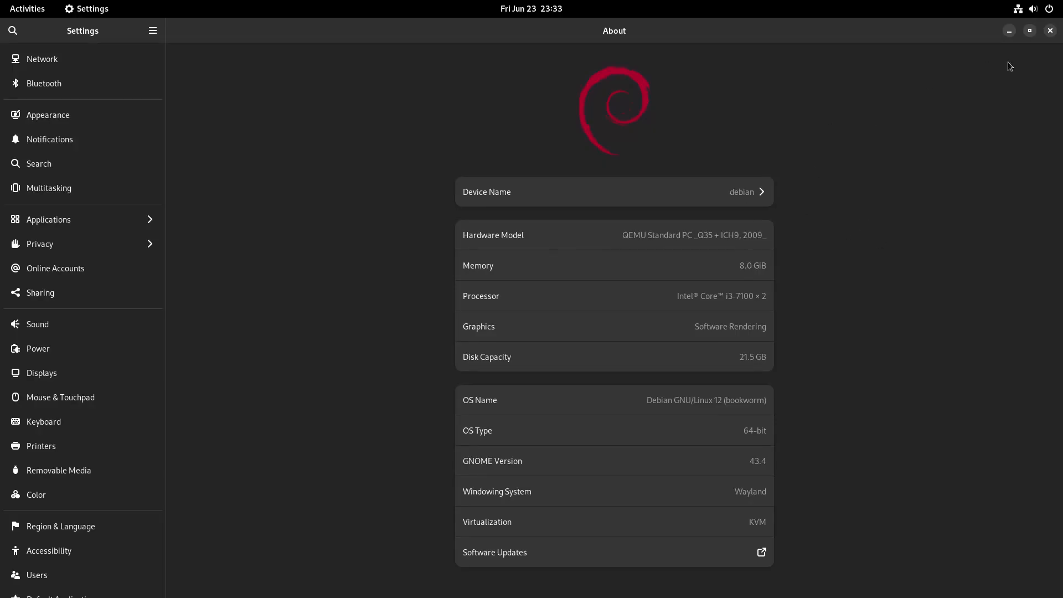
left_click(1049, 31)
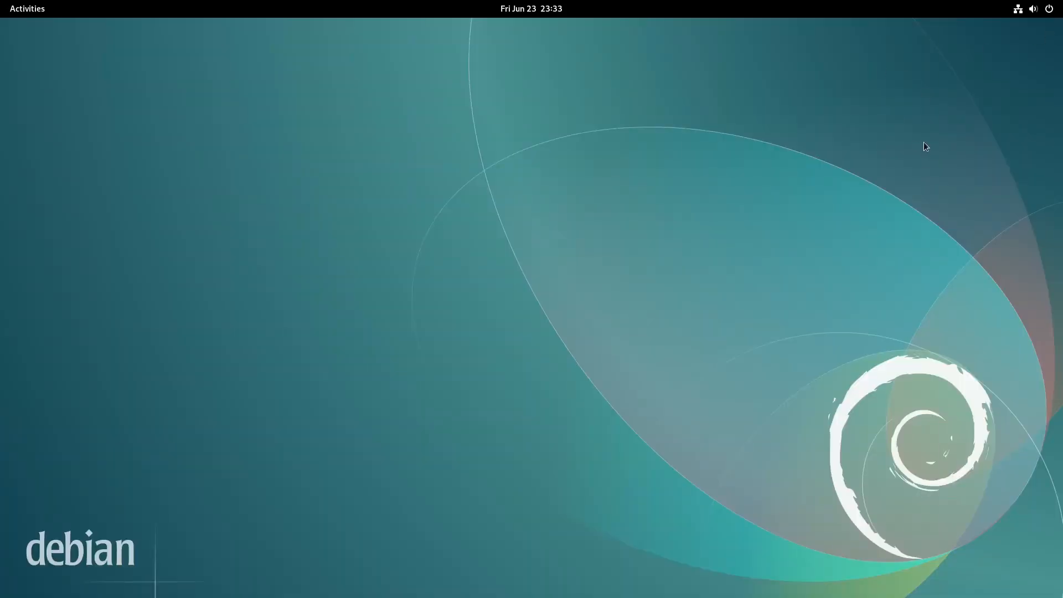
- Launch Firefox from the dash and load youtube.com
left_click(28, 9)
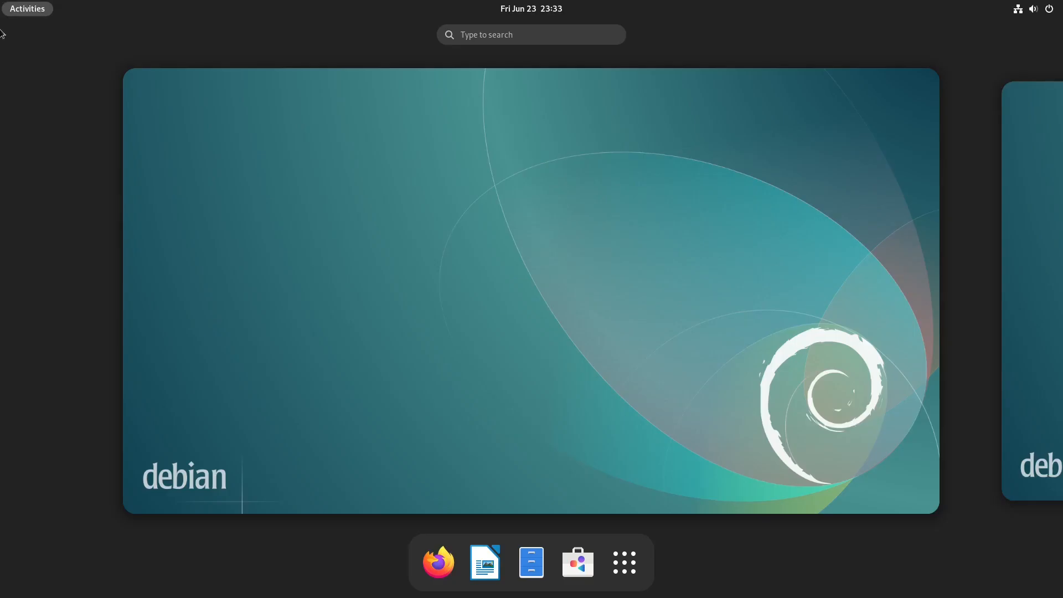
left_click(437, 562)
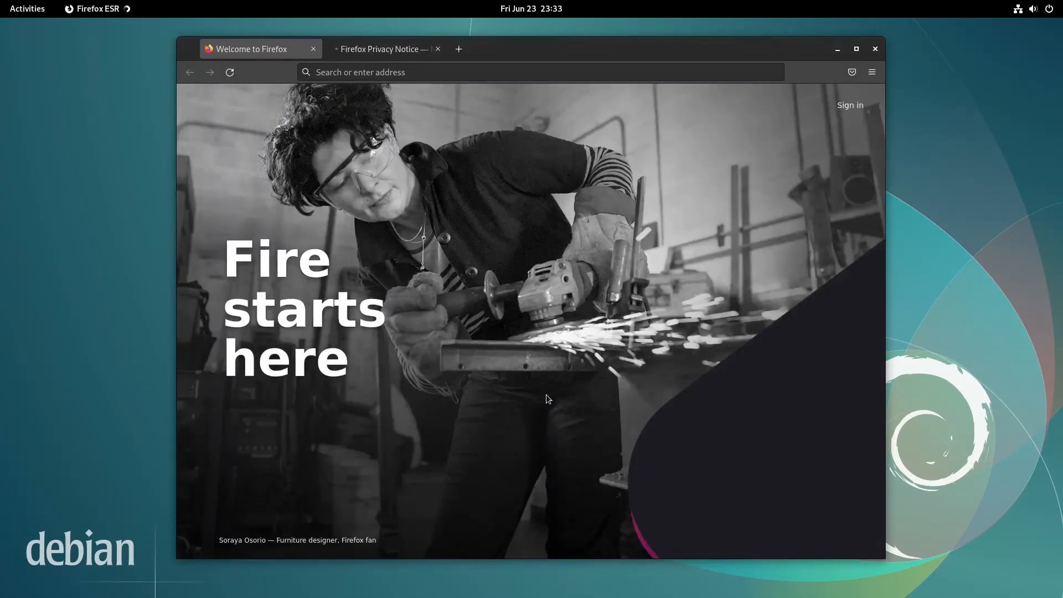
key("ctrl+l")
type("youtube.com")
key("Return")
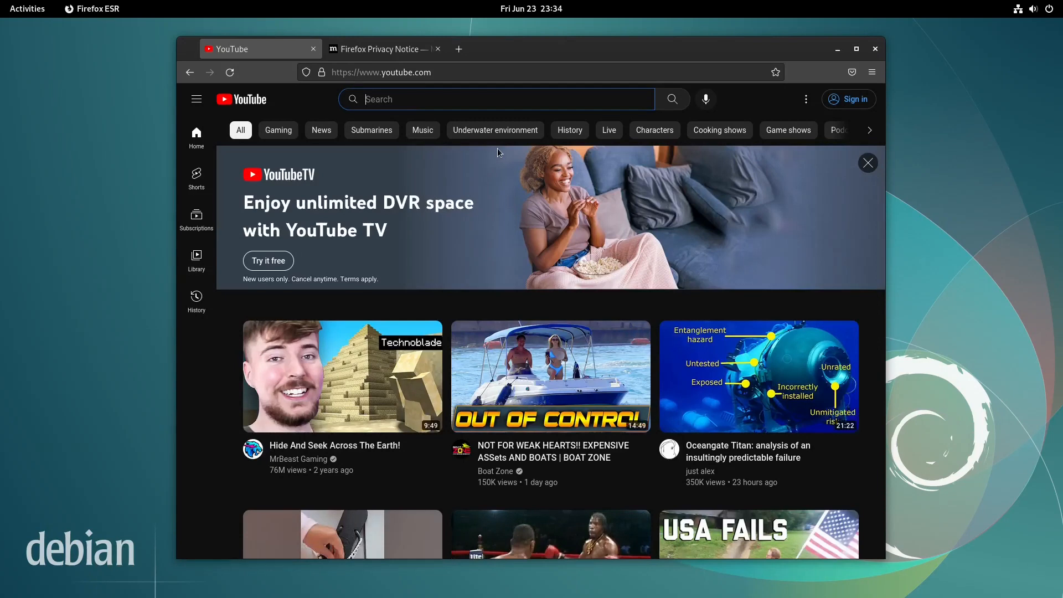
- Search YouTube for "thump linux" and open the Thump Linux channel page
type("thump linux")
key("Return")
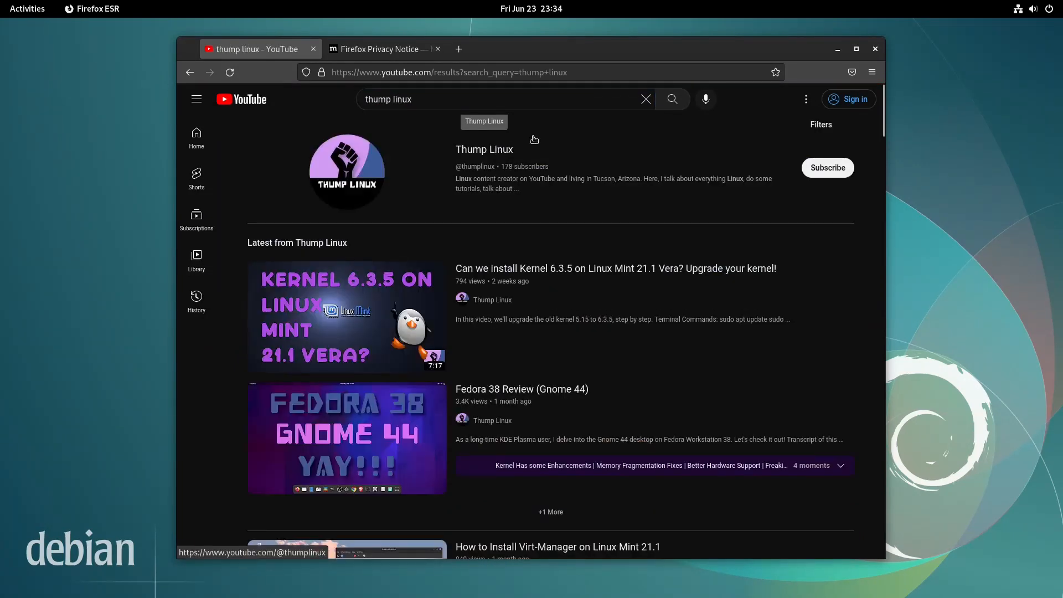
left_click(482, 152)
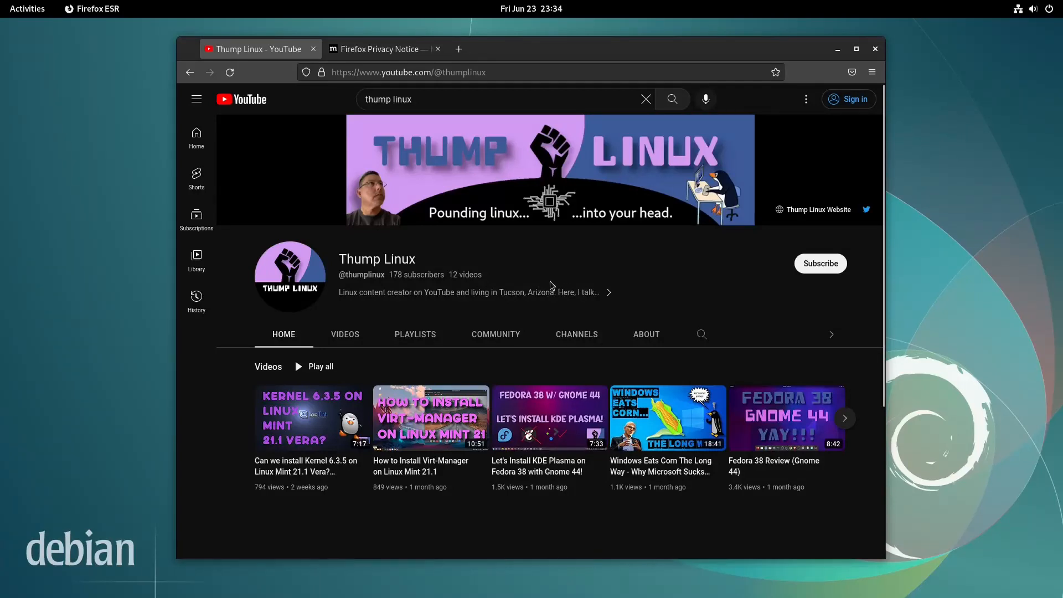
- Play the video "How to Install Virt-Manager on Linux Mint 21.1", skip its ad, pause playback, and close Firefox
scroll(451, 359, "down", 3)
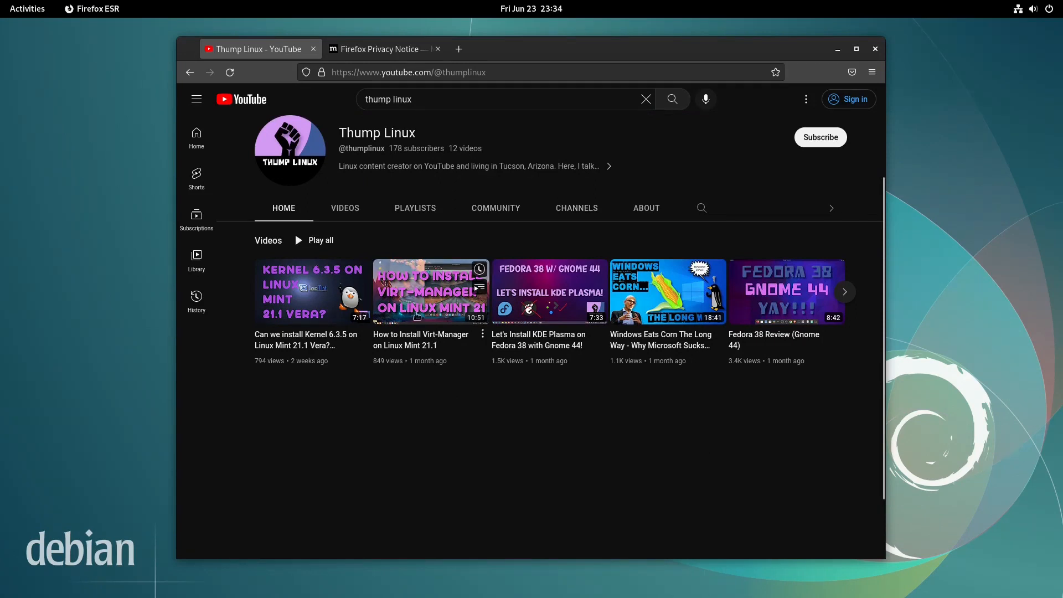
left_click(432, 292)
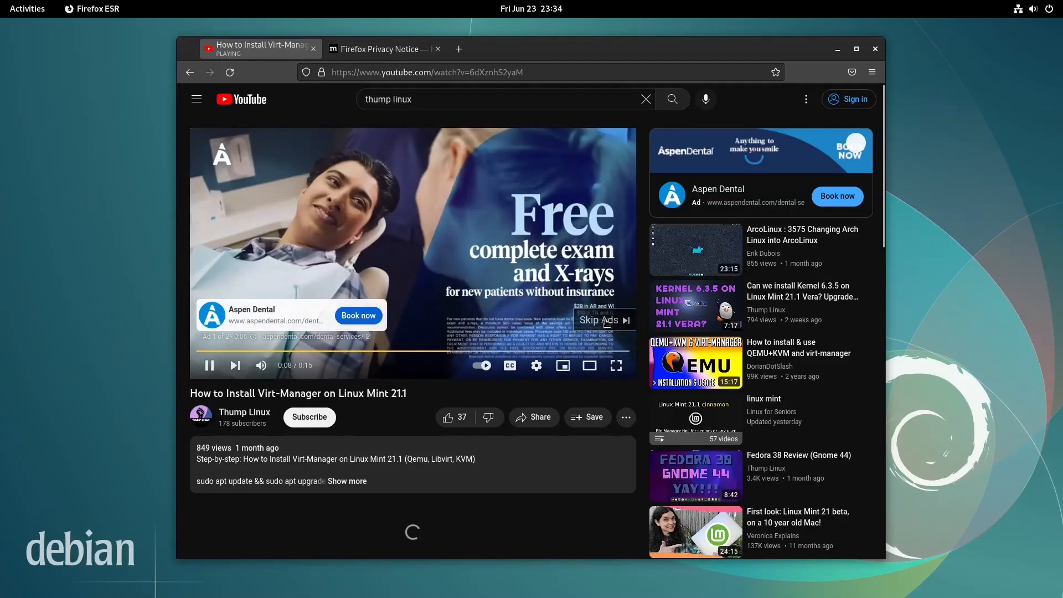
left_click(609, 321)
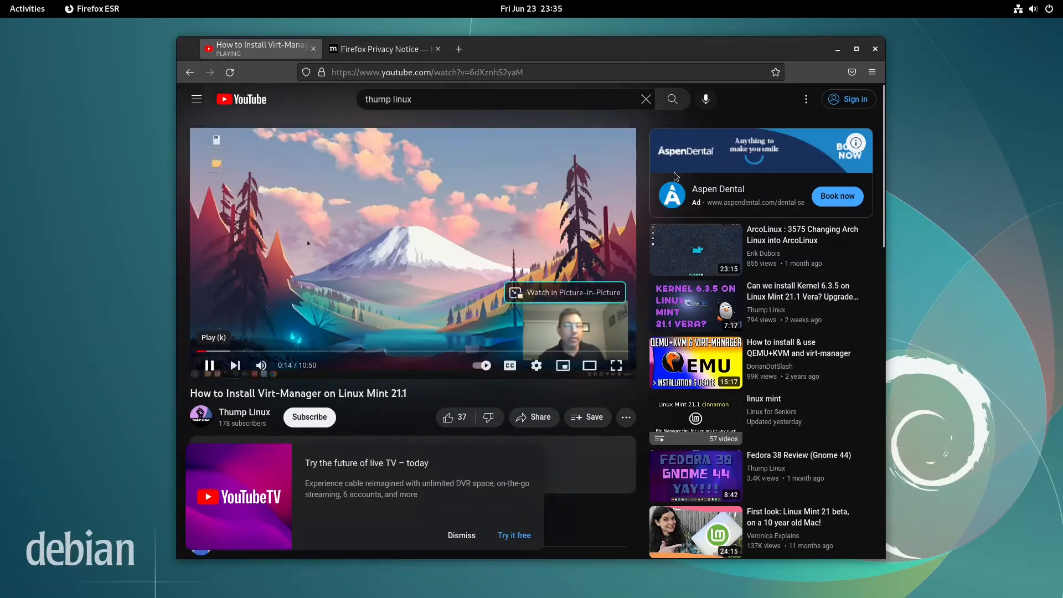
left_click(210, 365)
left_click(876, 49)
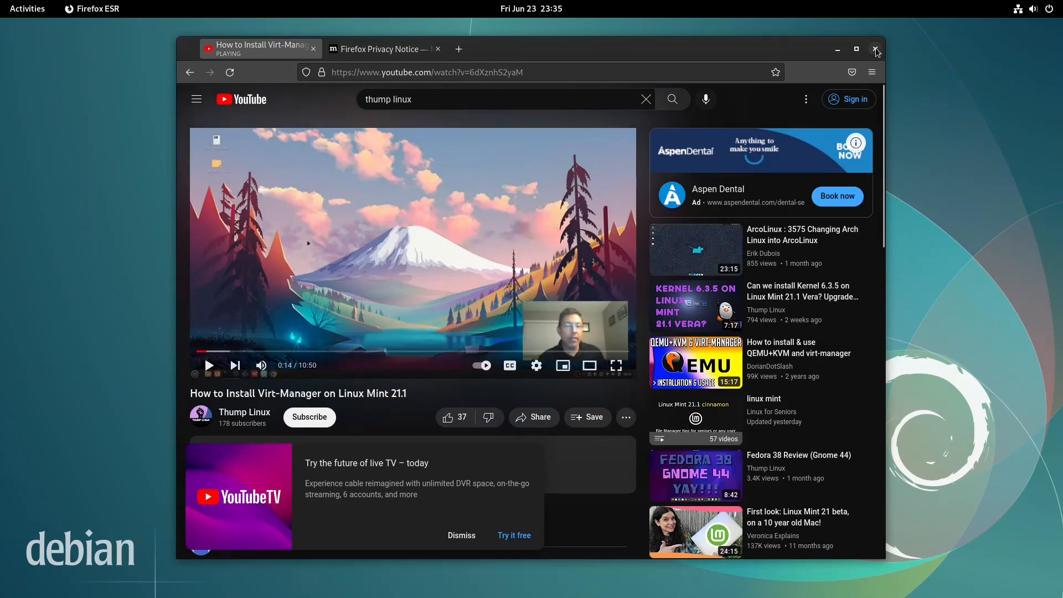
- Launch System Monitor, move its window to the middle of the desktop, check the CPU, memory and network resources, and close it
left_click(10, 6)
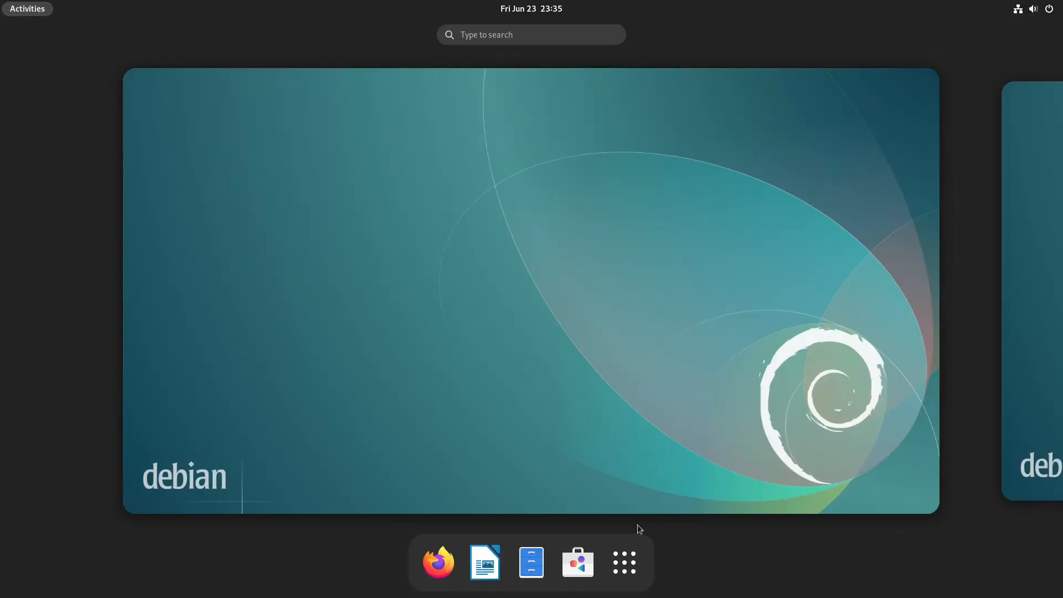
left_click(625, 563)
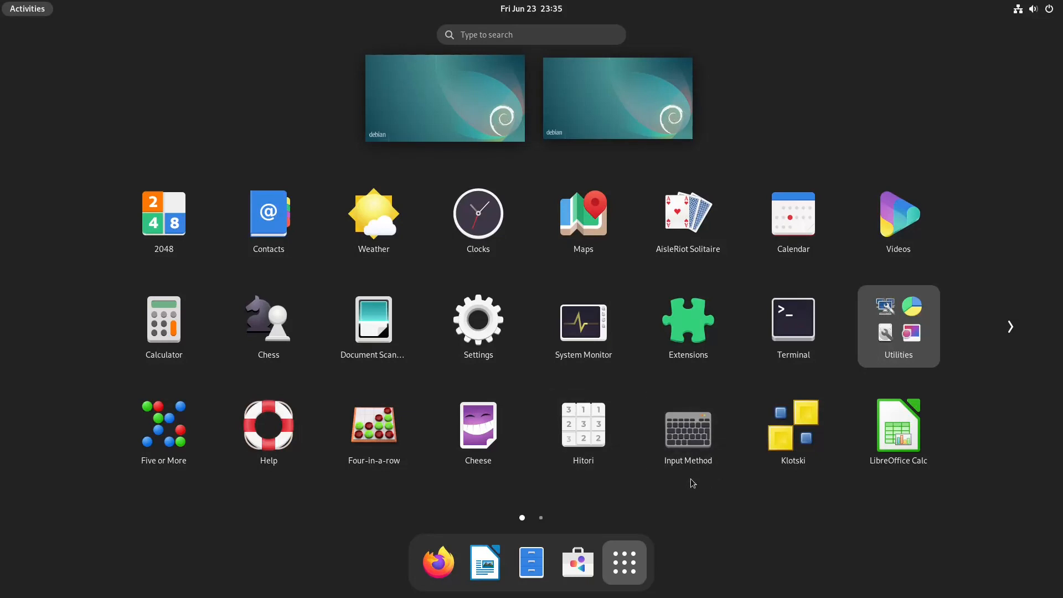
left_click(571, 319)
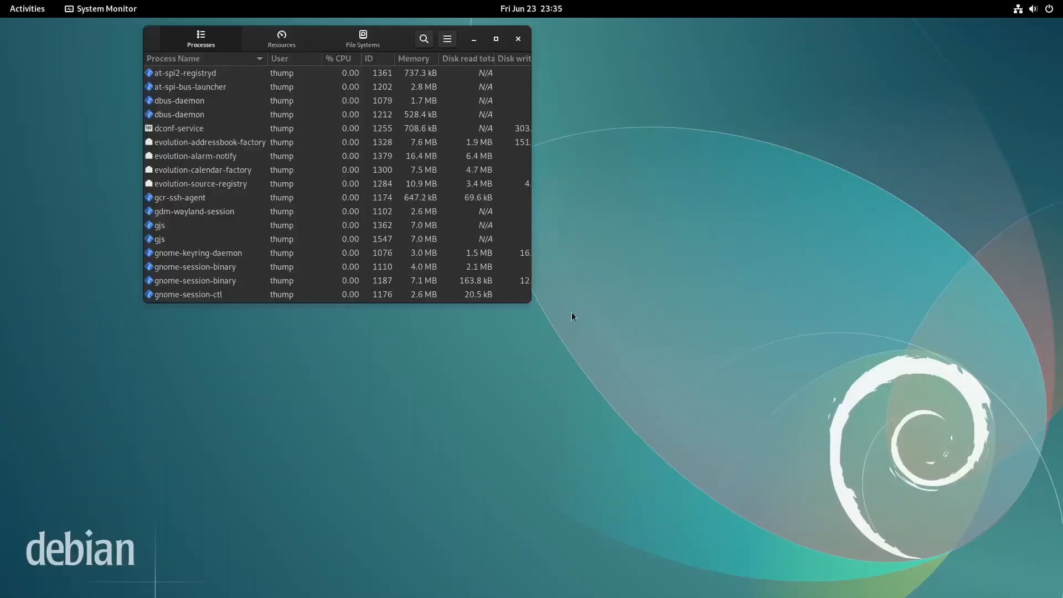
left_click_drag(315, 35, 550, 168)
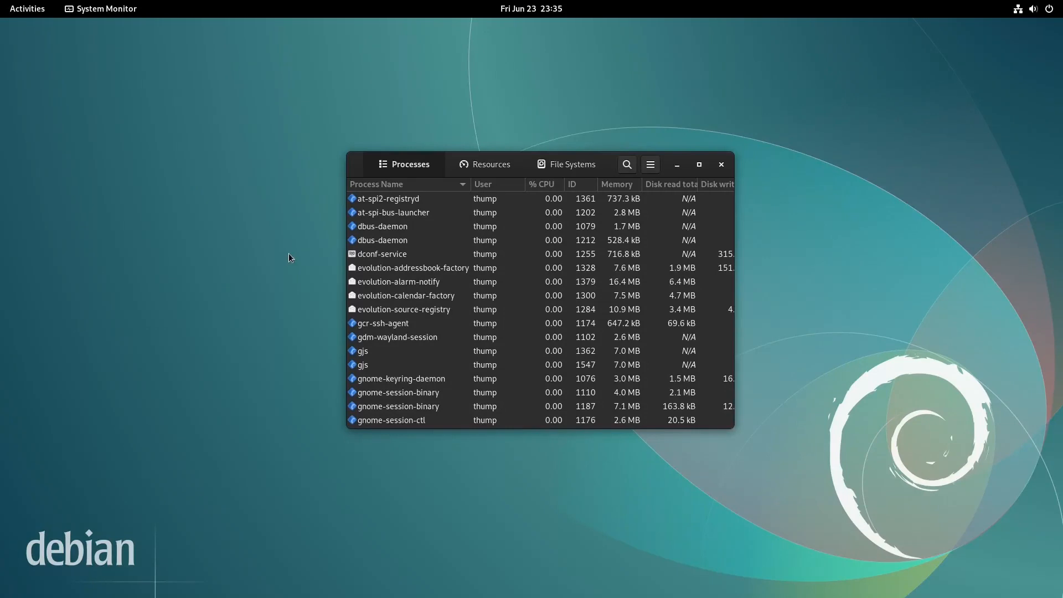
left_click(496, 163)
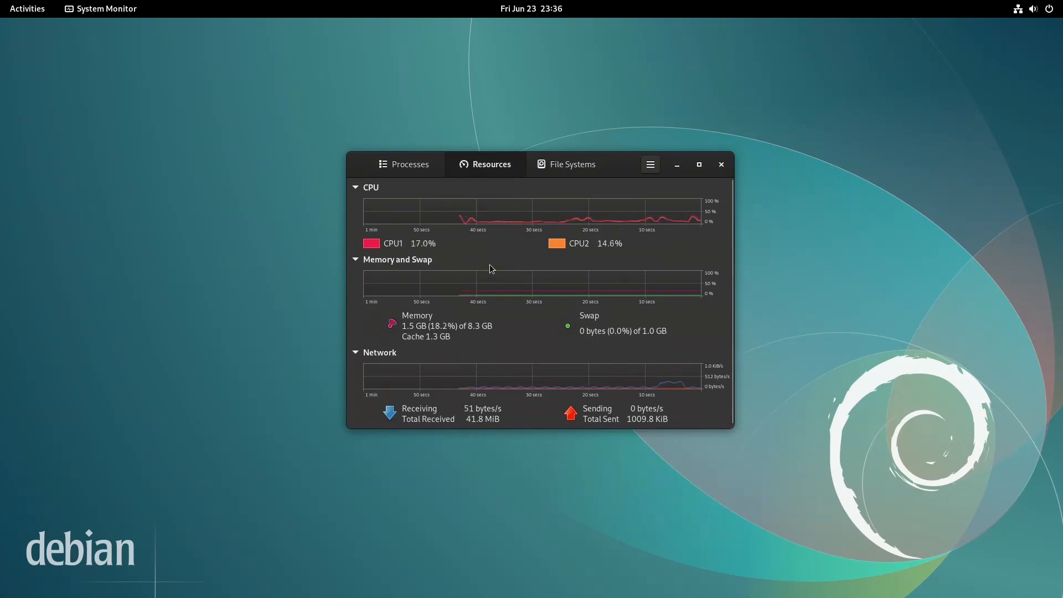
scroll(493, 288, "down", 1)
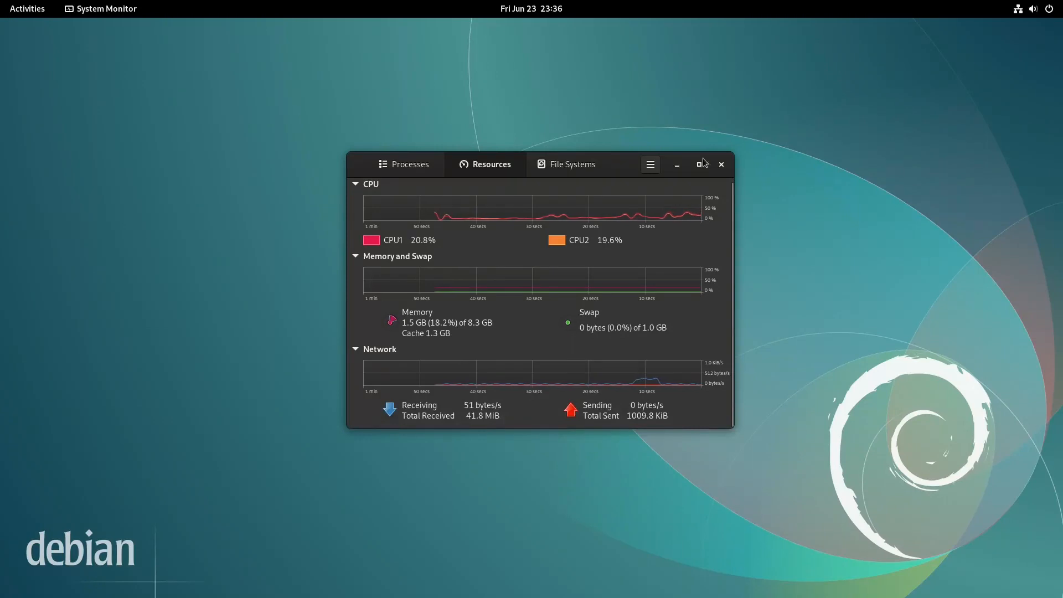
left_click(722, 164)
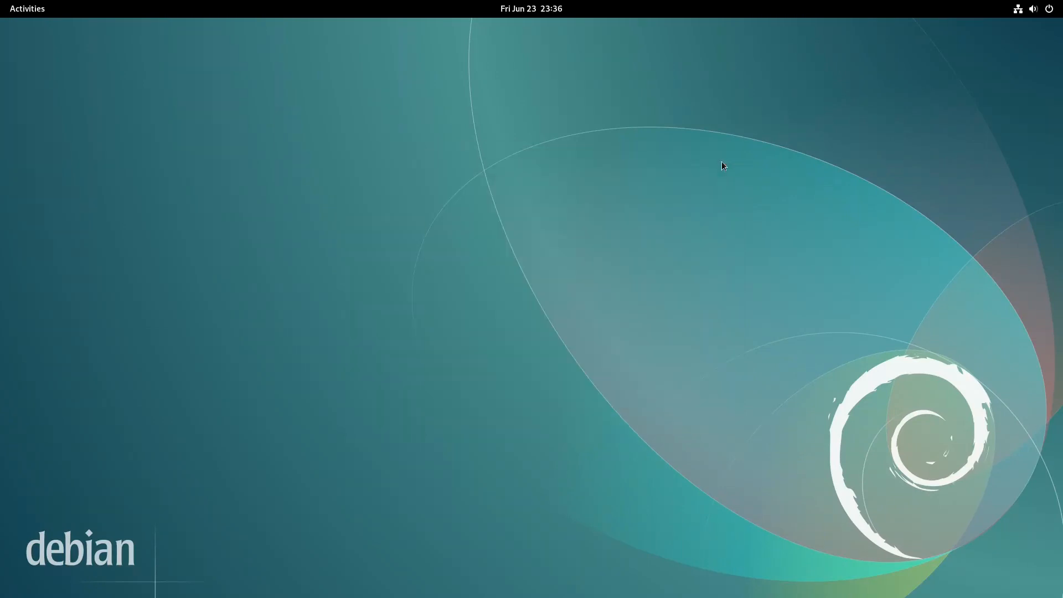
- Open Terminal, try to install htop with "sudo apt install htop", and close the terminal with the process still running
left_click(11, 8)
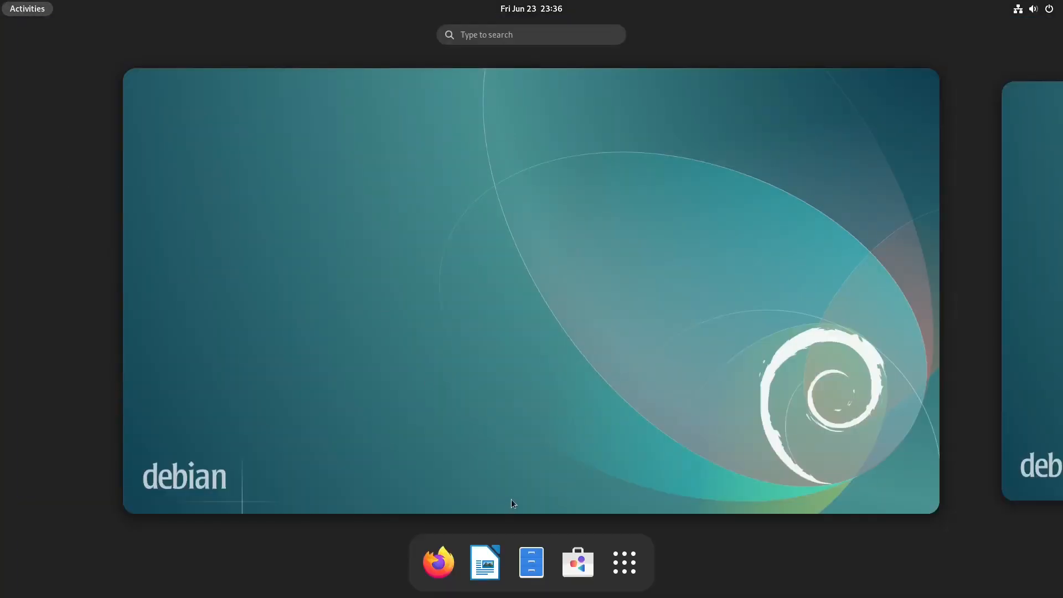
left_click(628, 566)
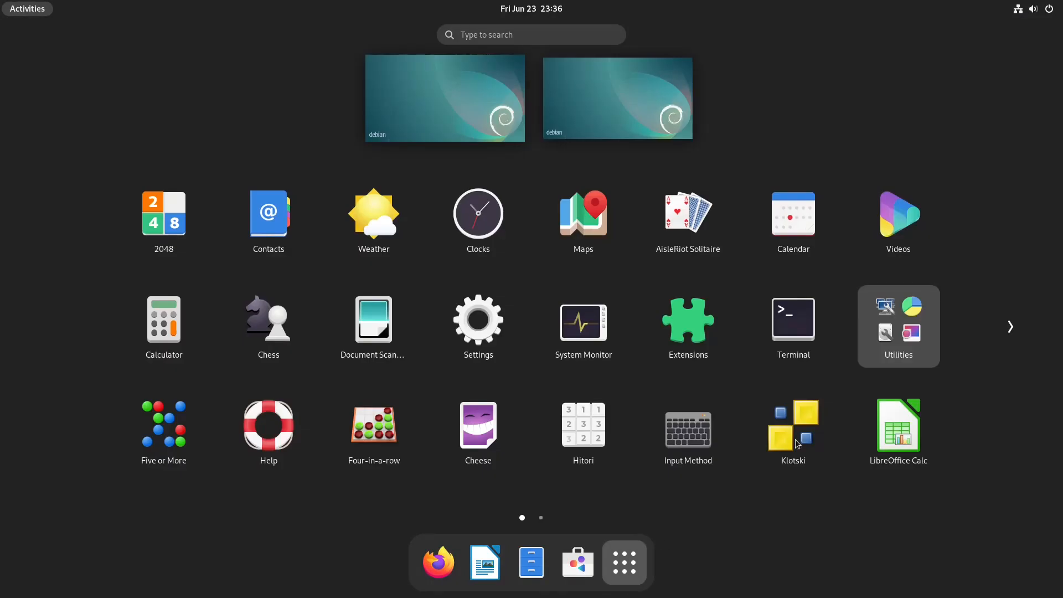
left_click(793, 321)
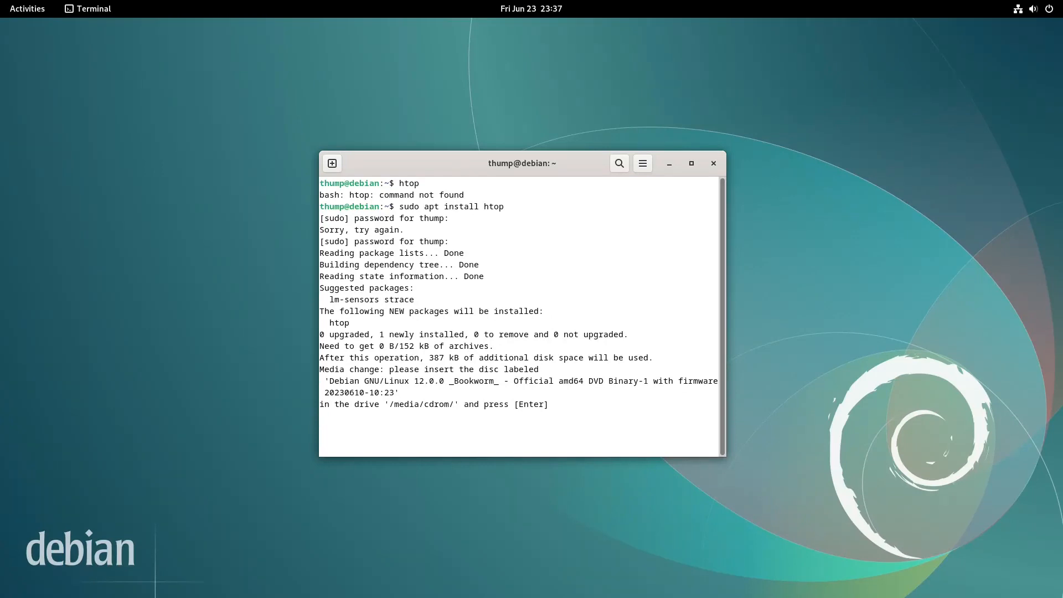
key("Return")
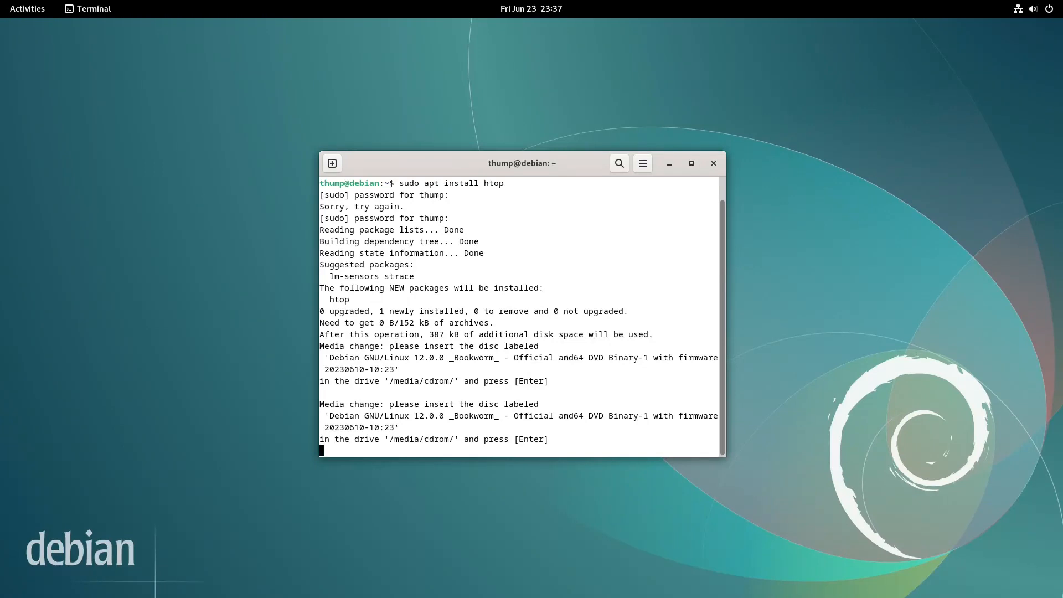
key("Return")
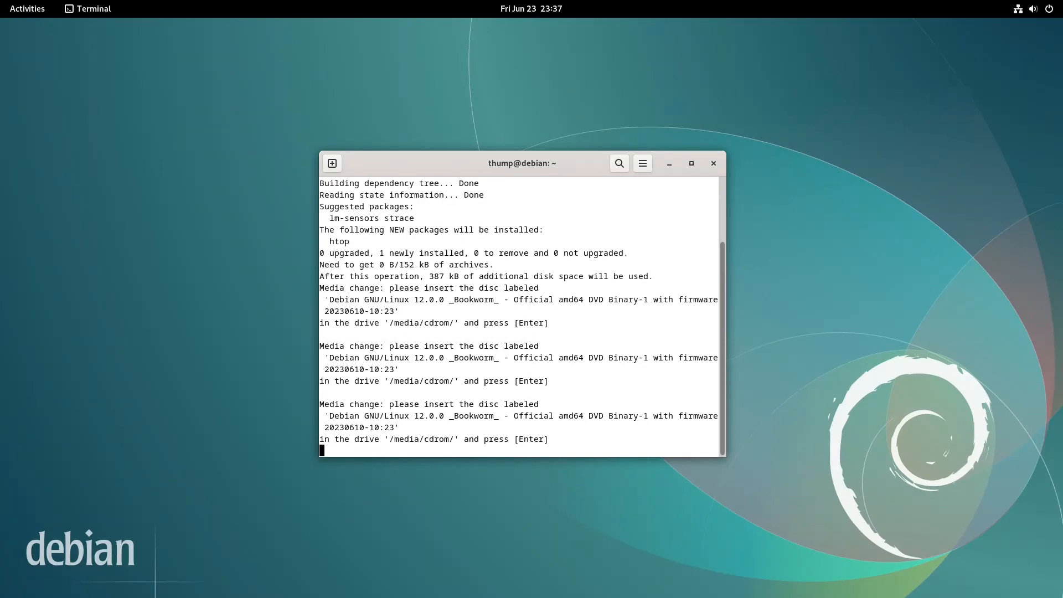
left_click(713, 163)
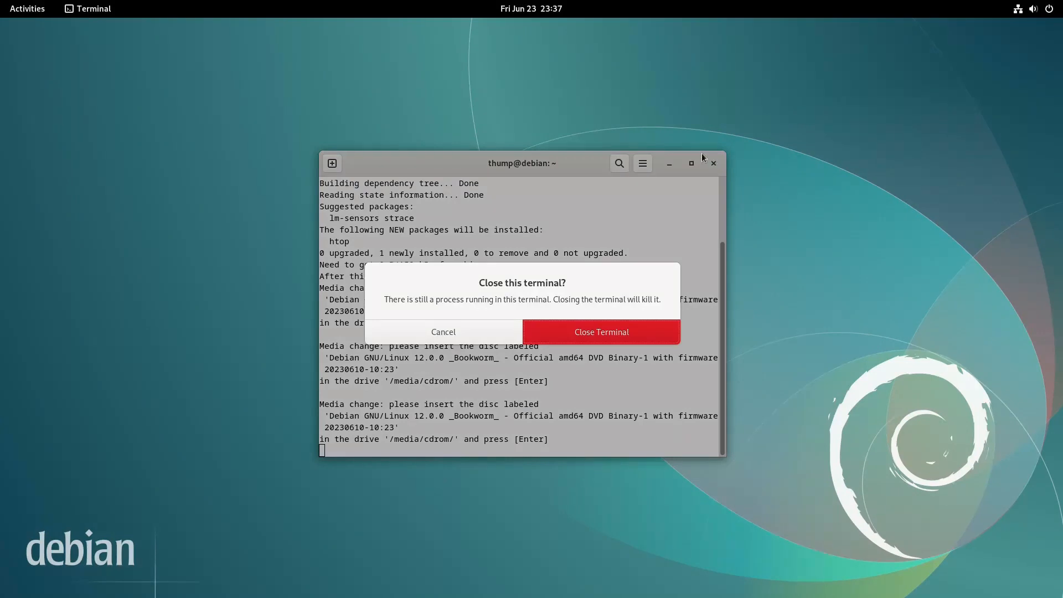
left_click(605, 335)
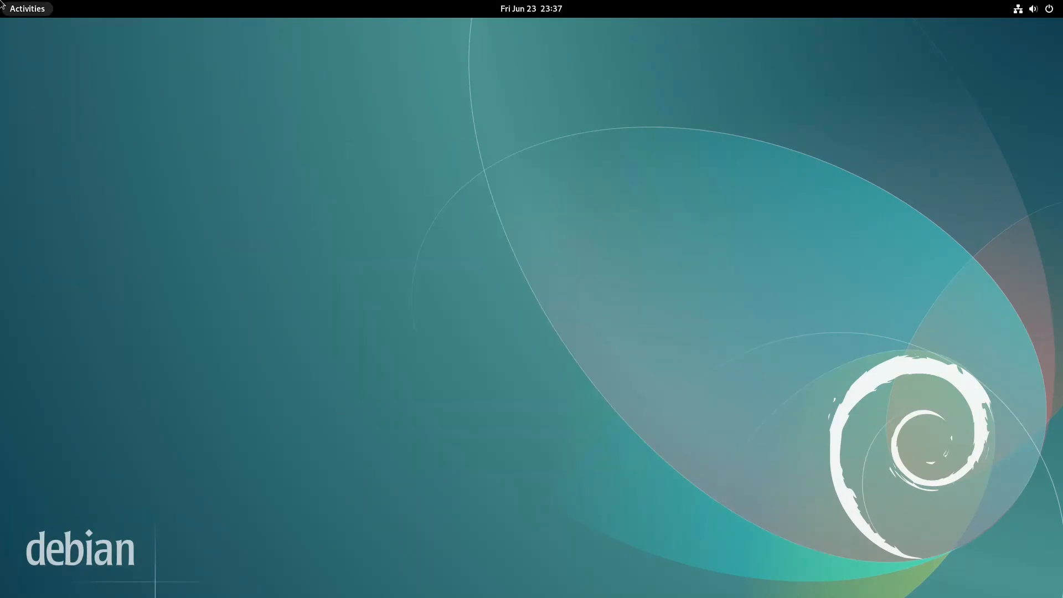
- Launch Software from the dash, search the catalogue for "htop", and clear the search
left_click(14, 11)
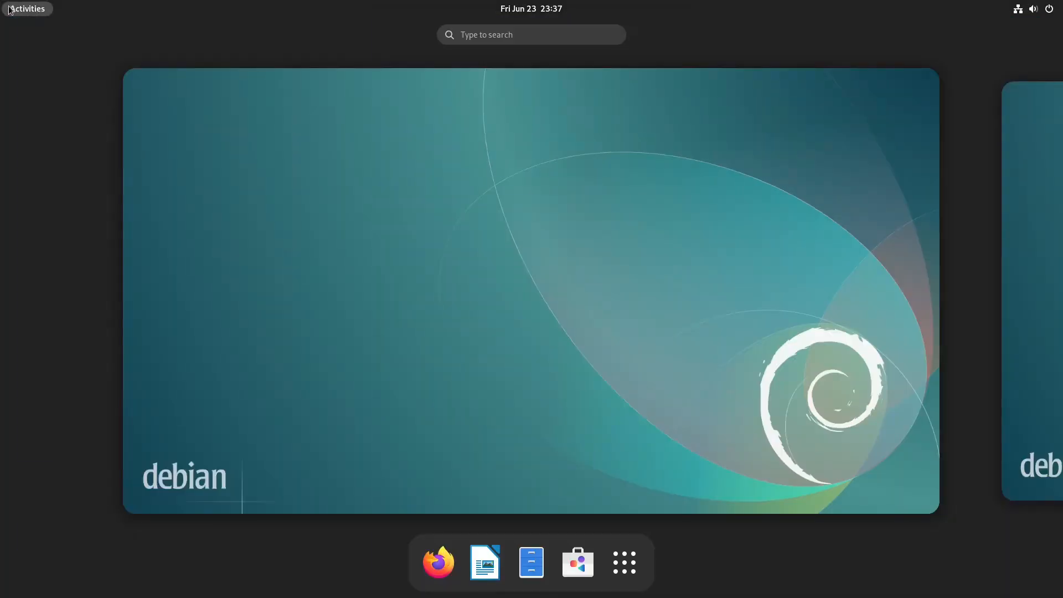
left_click(586, 568)
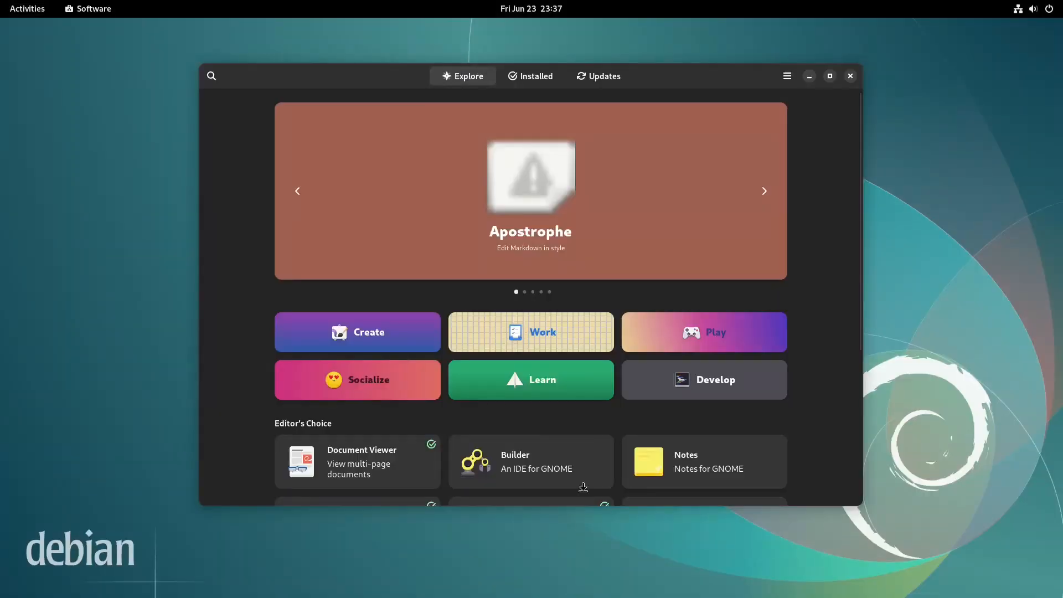
left_click(211, 76)
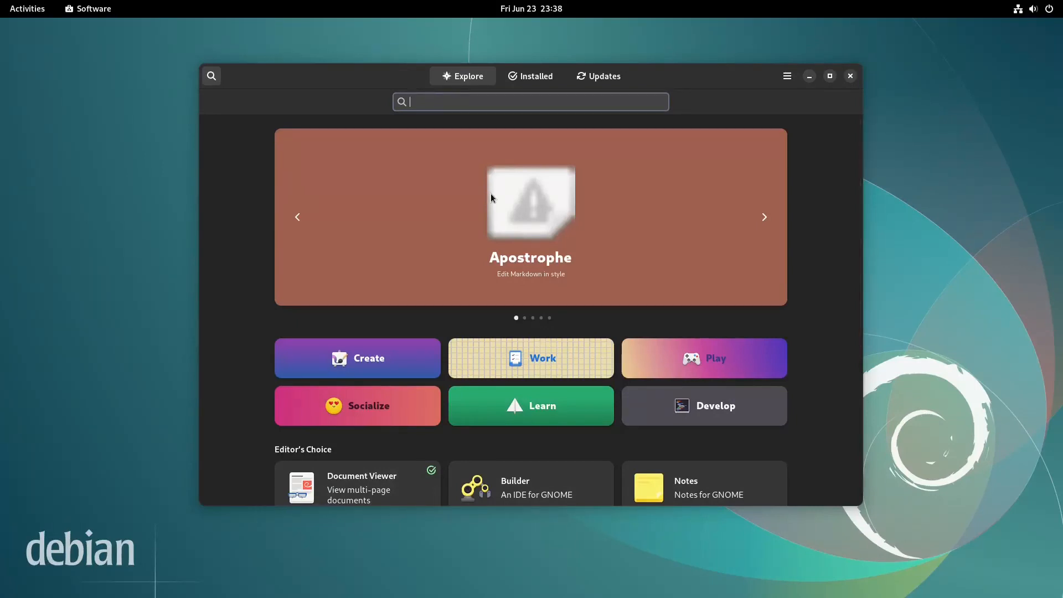
type("htop")
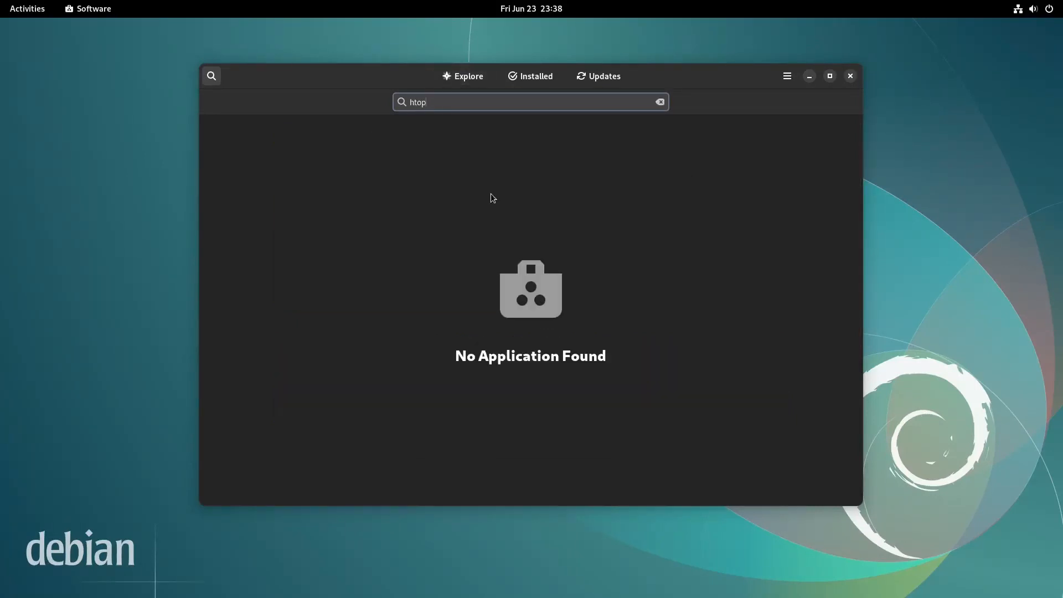
left_click(660, 102)
key("Escape")
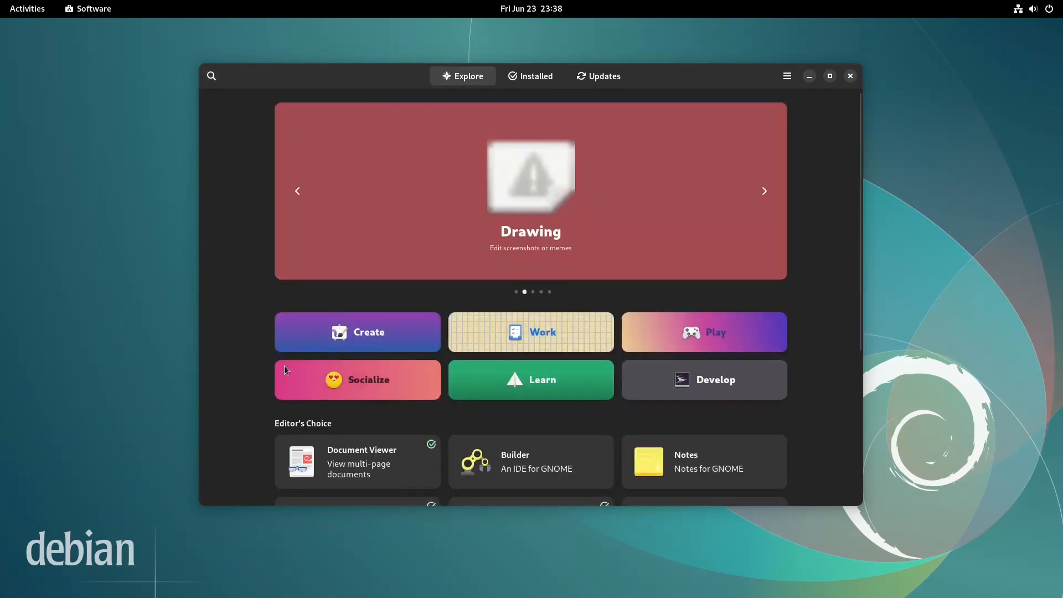
- Browse the Explore page's categories and Editor's Choice apps, and search the catalogue for "onlyoffice"
scroll(287, 362, "down", 5)
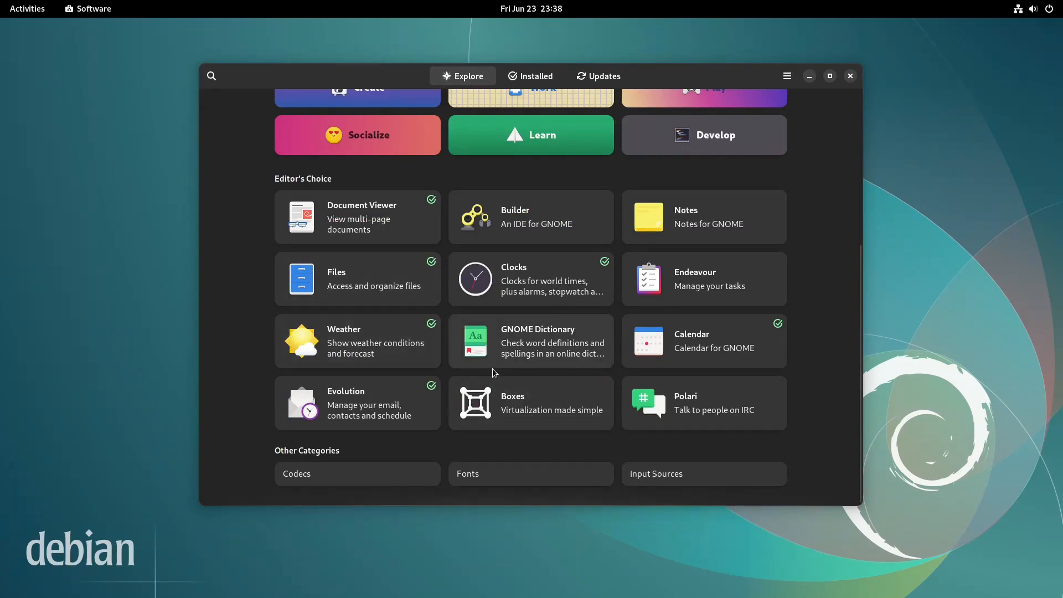
scroll(497, 360, "up", 5)
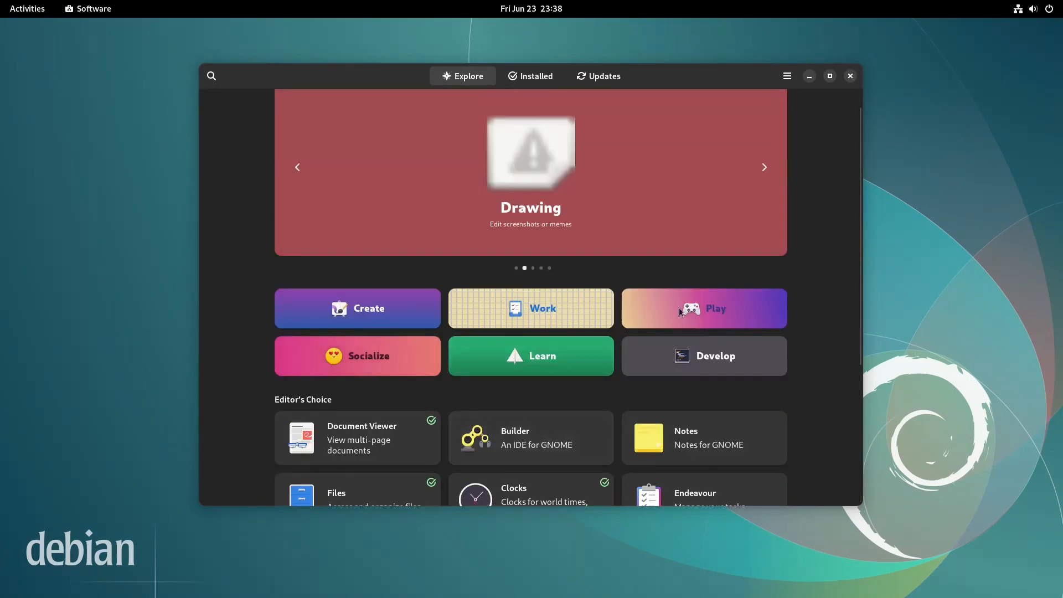
scroll(572, 395, "down", 5)
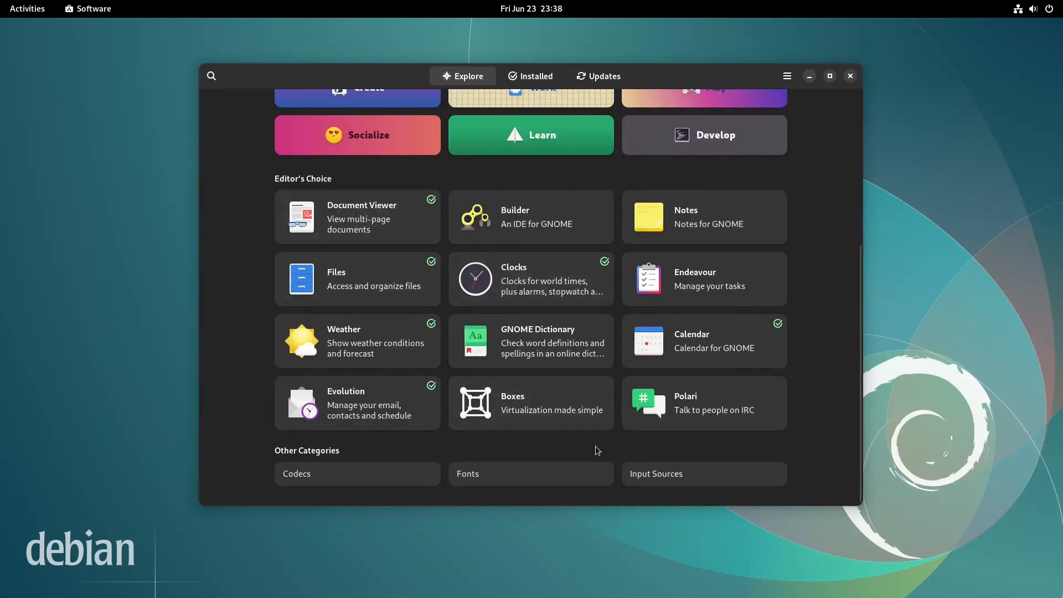
scroll(517, 466, "up", 4)
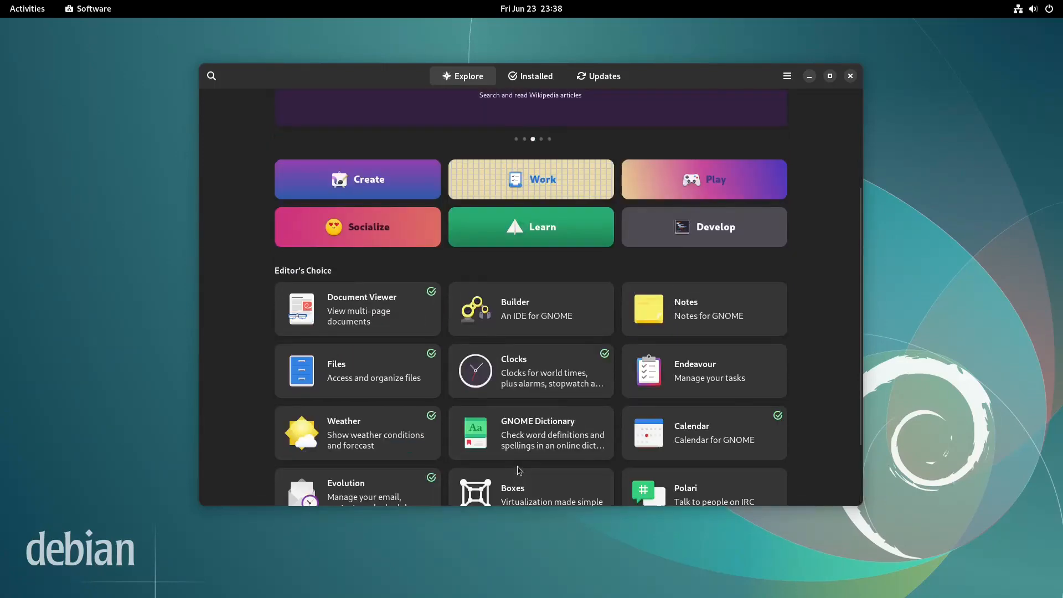
scroll(534, 366, "down", 3)
left_click(212, 75)
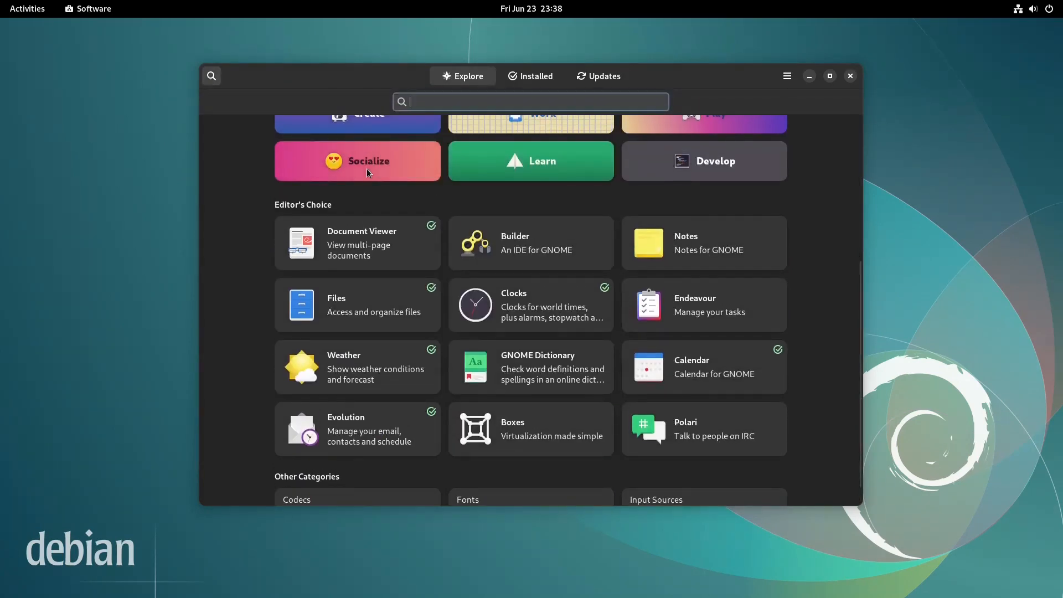
type("onlyoffice")
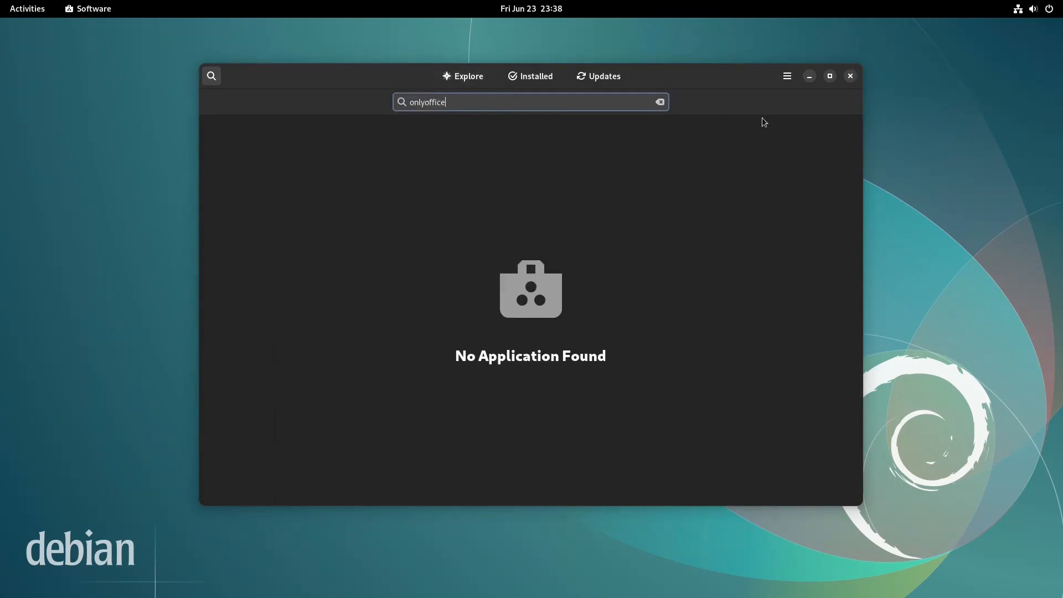
- Open Software Repositories, review the Debian Software, Other Software and Developer Options settings, and close the dialog
left_click(786, 76)
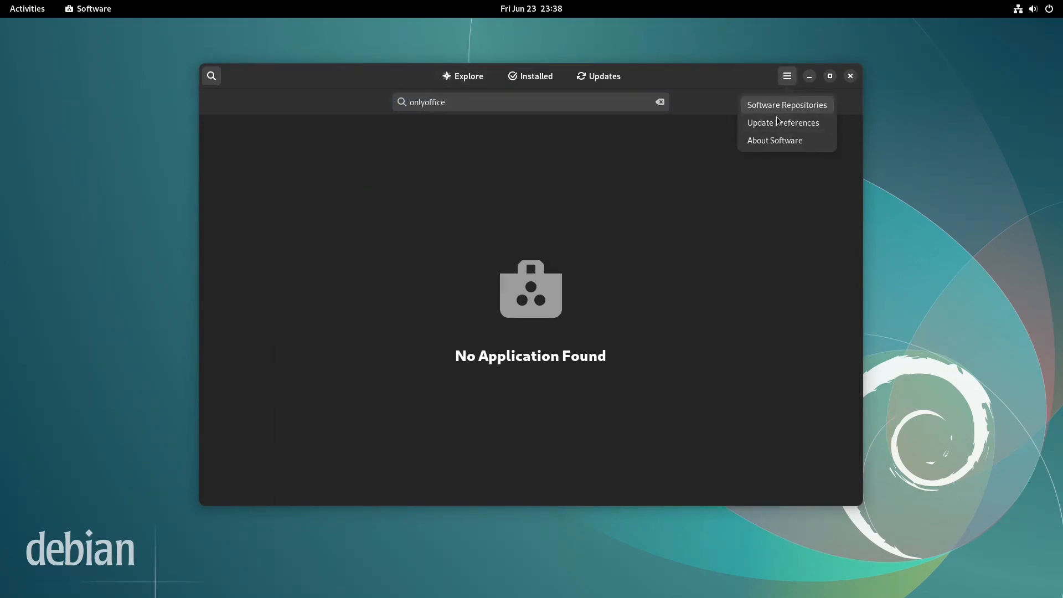
left_click(778, 111)
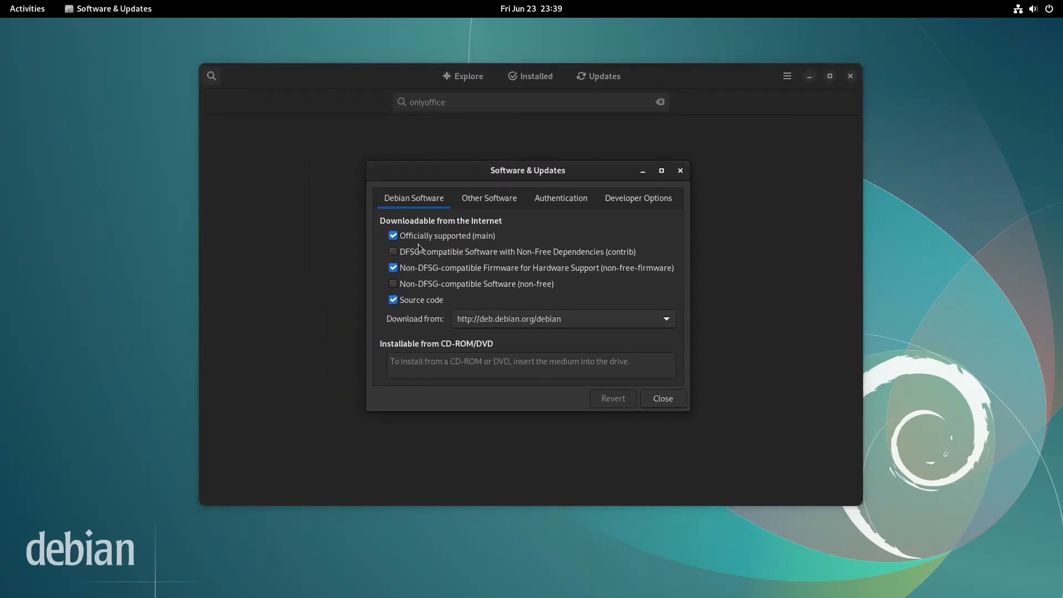
left_click(500, 199)
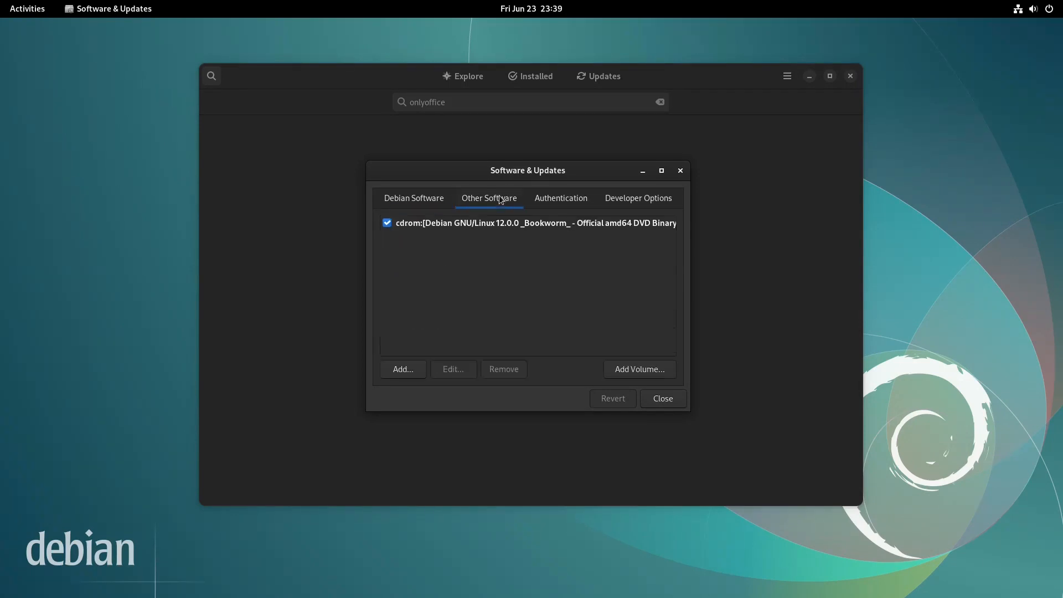
left_click(644, 201)
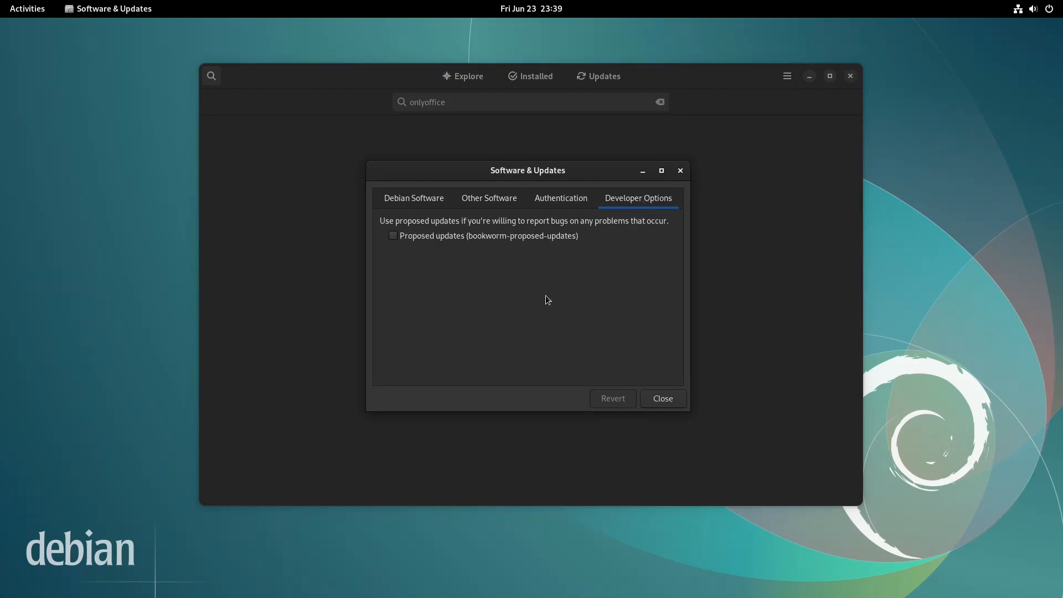
left_click(429, 198)
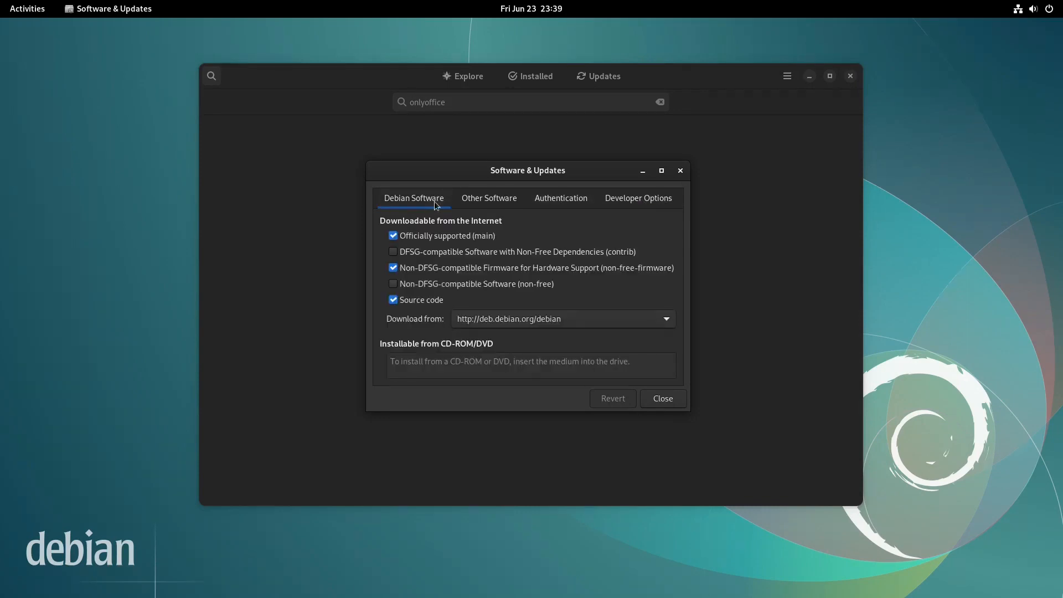
left_click(664, 399)
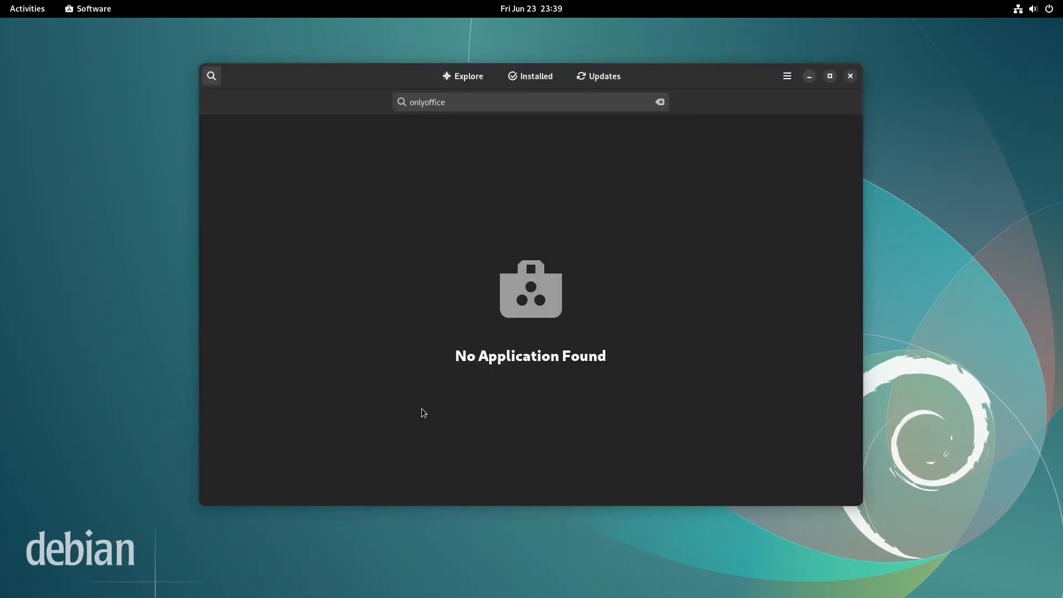
- Switch to Firefox, go to flathub.org, and open the Flathub setup instructions for Debian
left_click(16, 7)
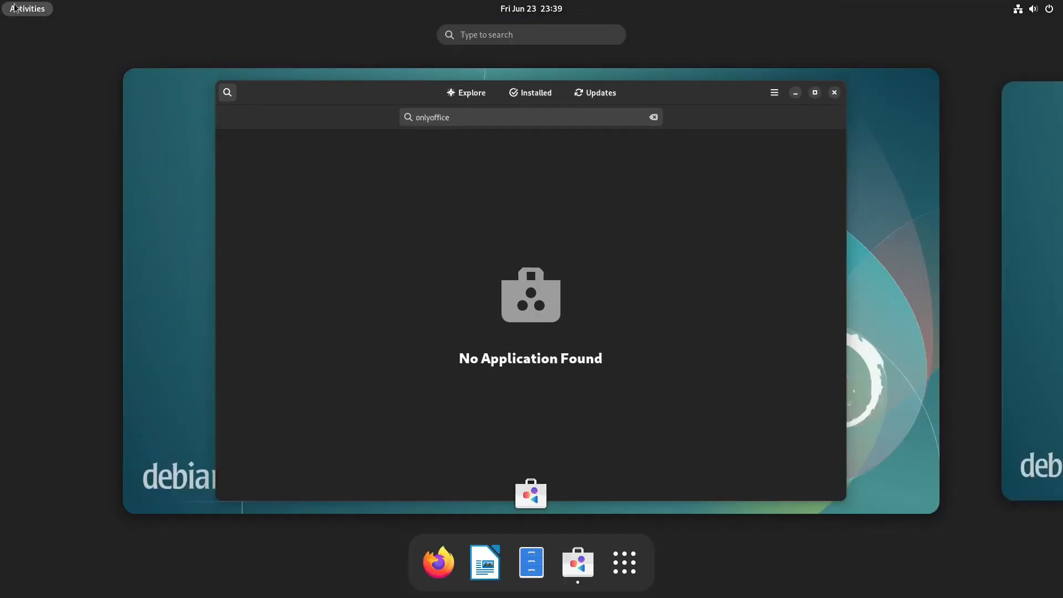
key("Escape")
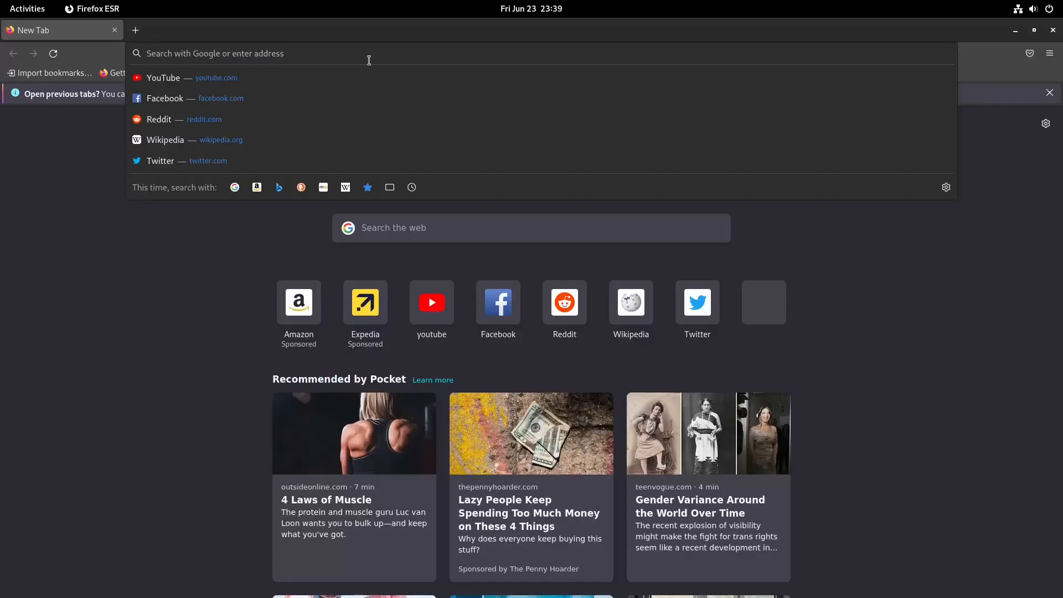
type("fla")
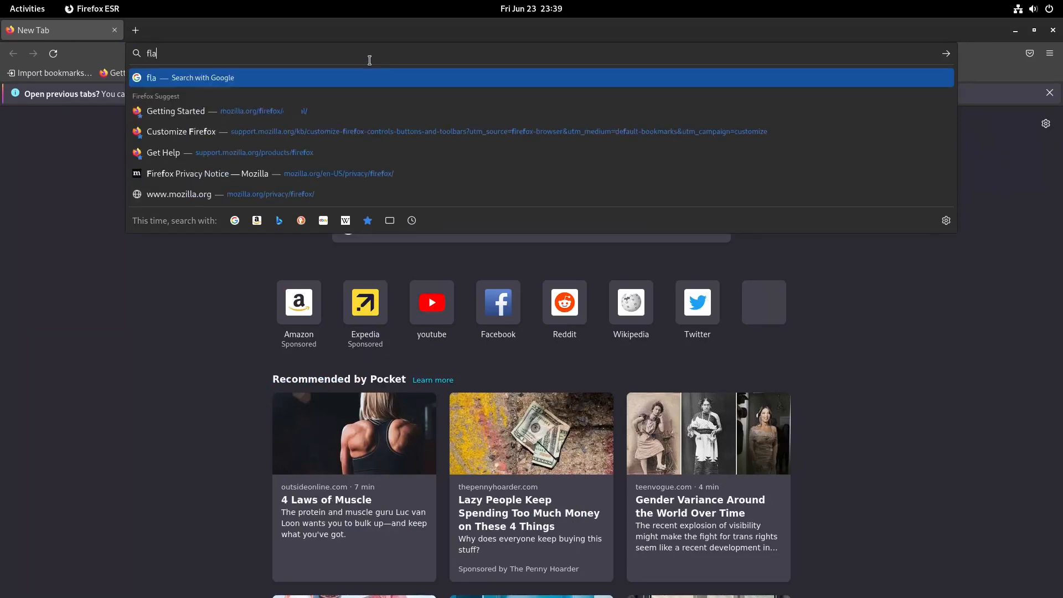
type("thub.org")
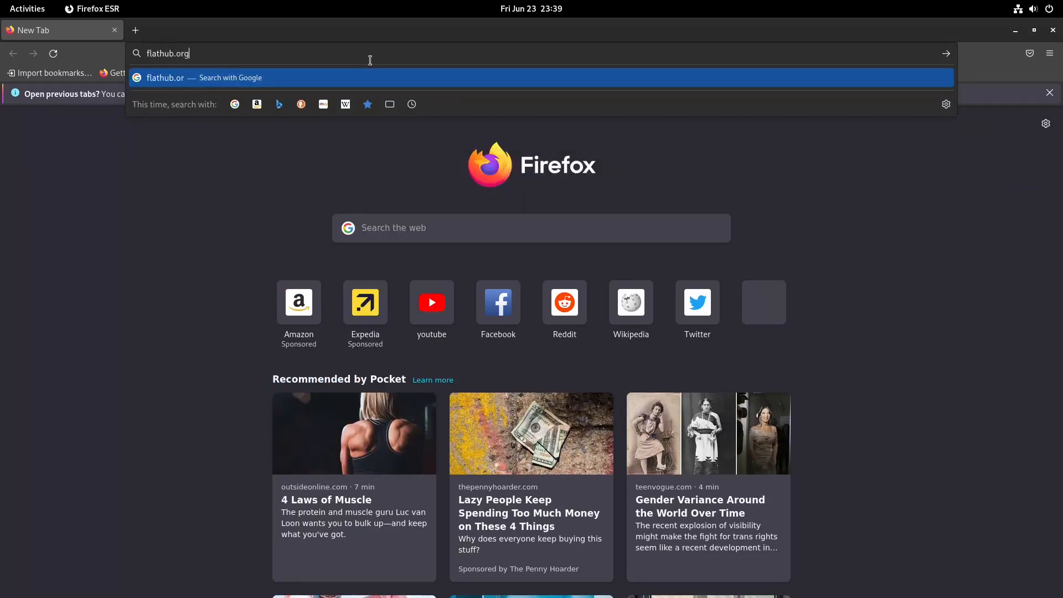
key("Return")
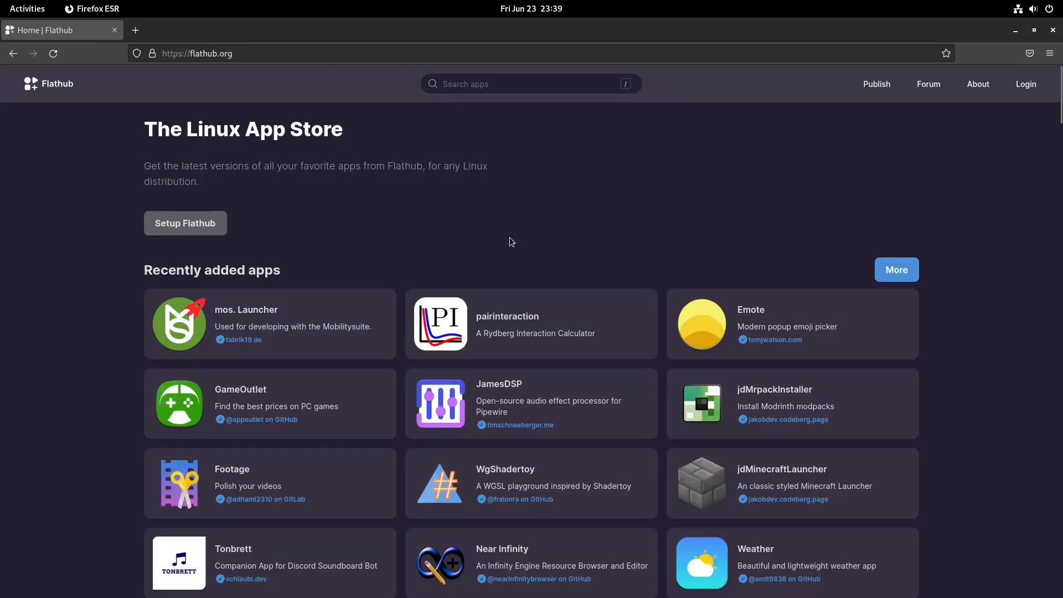
left_click(187, 226)
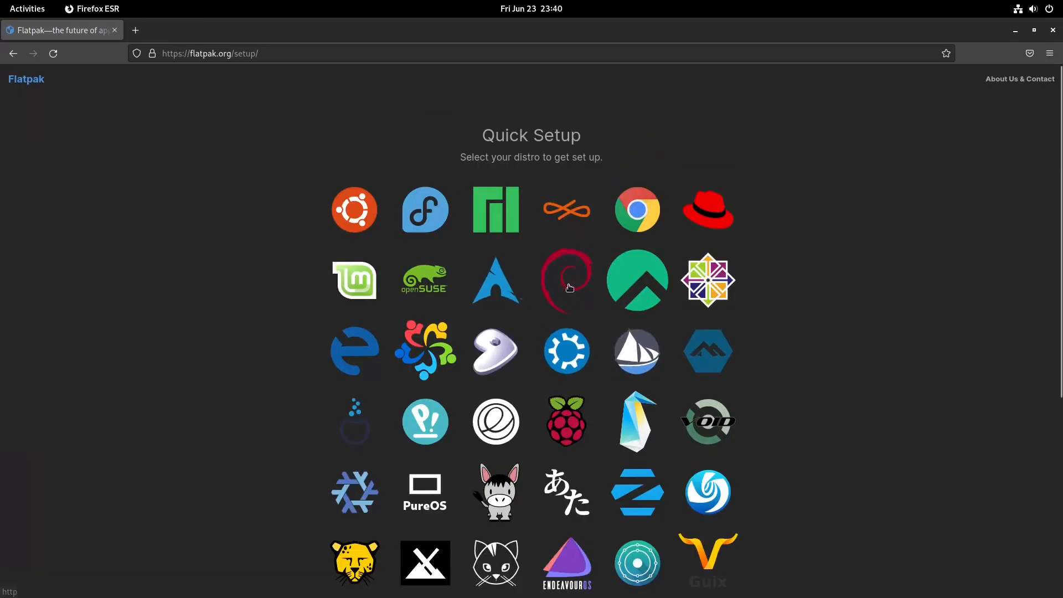
left_click(571, 289)
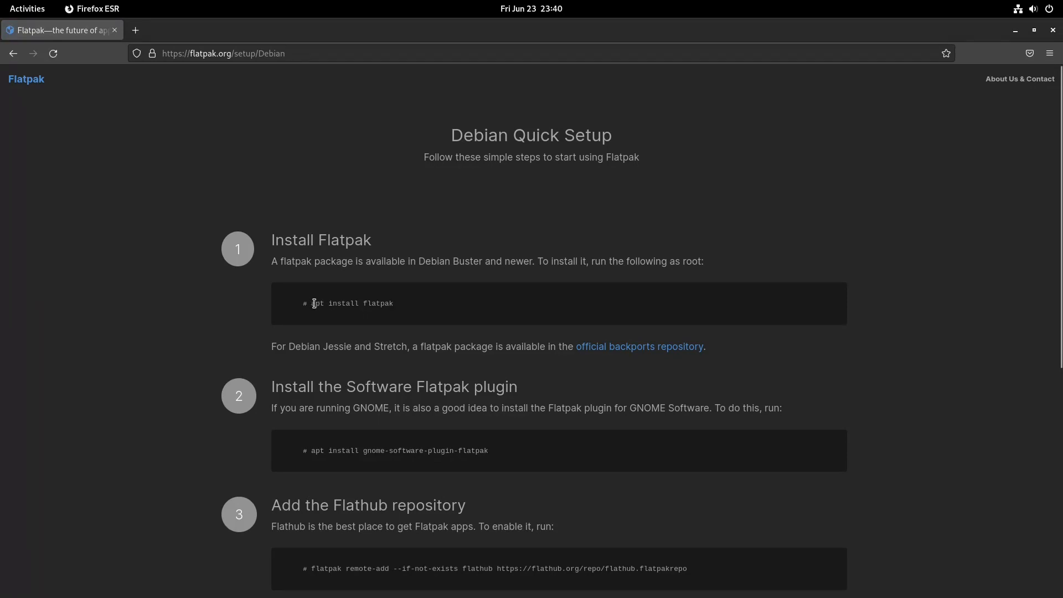
- Copy the "apt install flatpak" command from the Debian Quick Setup page and paste it into a new Terminal window
mouse_move(315, 303)
left_mouse_down()
mouse_move(405, 308)
mouse_move(311, 301)
left_mouse_up()
triple_click(341, 301)
right_click(341, 301)
left_click(360, 308)
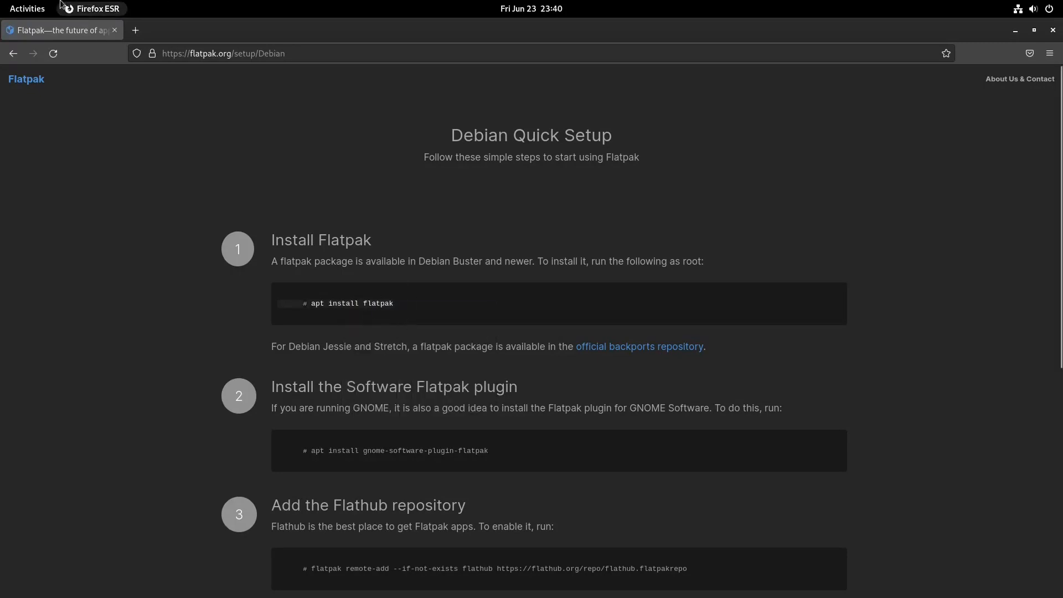
mouse_move(1, 1)
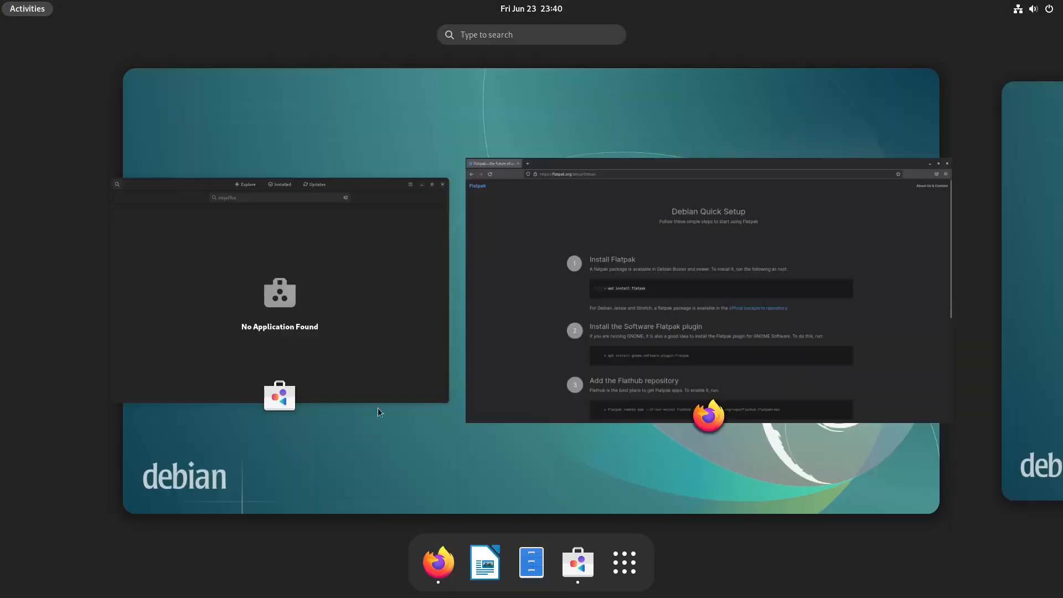
left_click(635, 576)
left_click(794, 332)
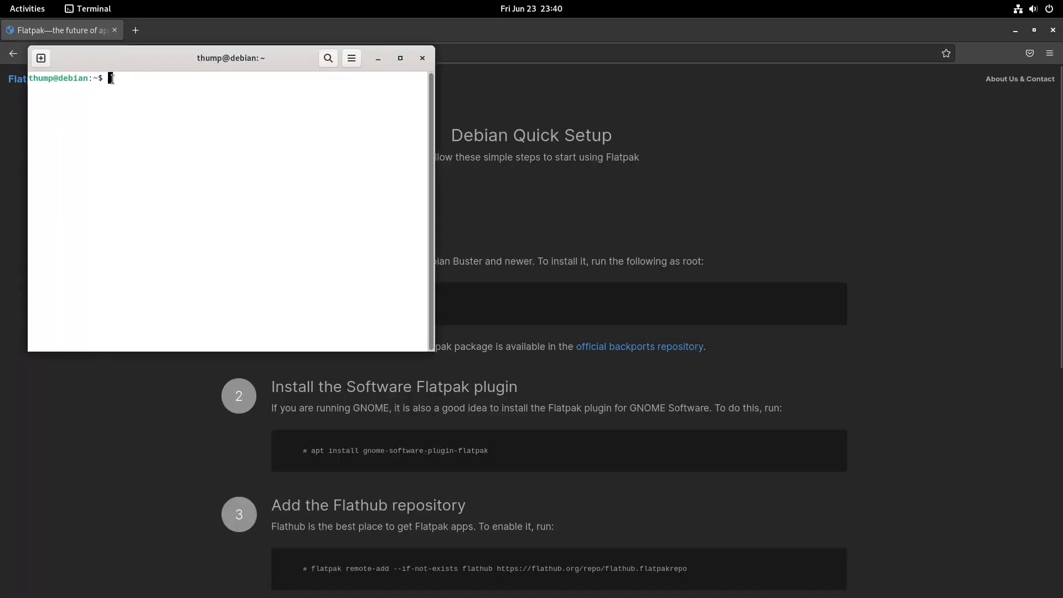
right_click(111, 79)
left_click(155, 118)
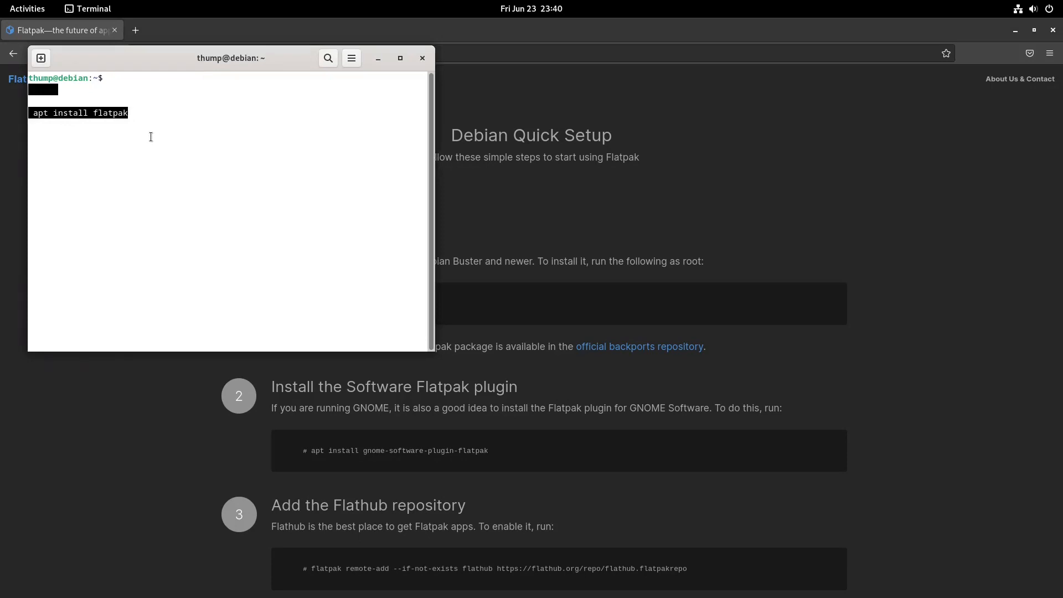
- Remove the extra blank lines and spaces before the pasted command and try running "apt install flatpak" without root rights
key("Left")
key("Left")
key("Left")
key("Left")
key("Left")
key("Left")
key("Left")
key("Left")
key("Left")
key("Left")
key("Left")
key("Left")
key("Left")
key("Left")
key("Left")
key("Left")
key("Left")
key("Left")
key("Left")
key("Left")
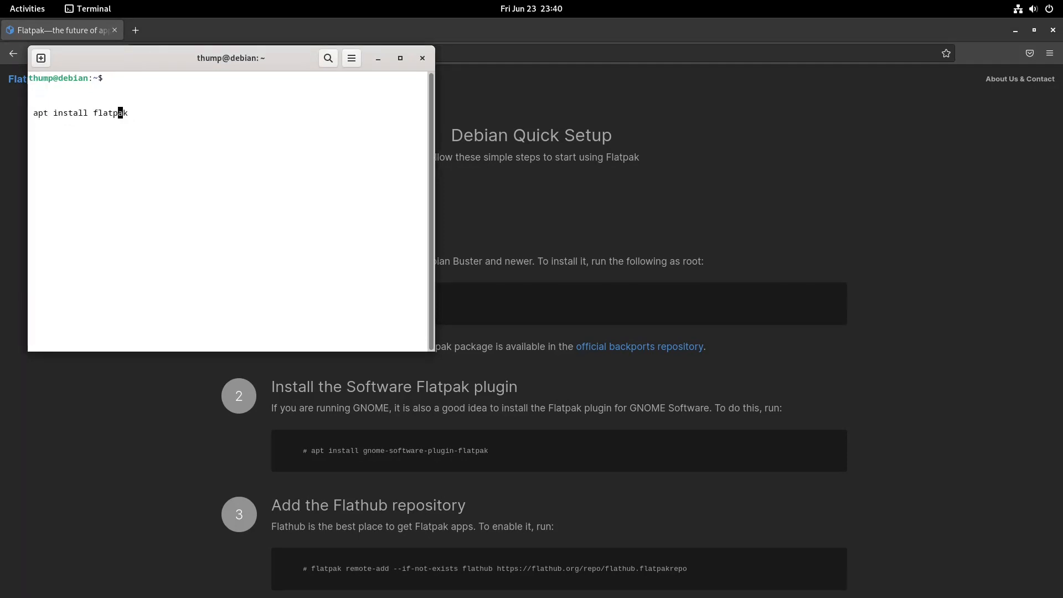
key("Right")
key("Right")
key("Right")
key("BackSpace")
key("BackSpace")
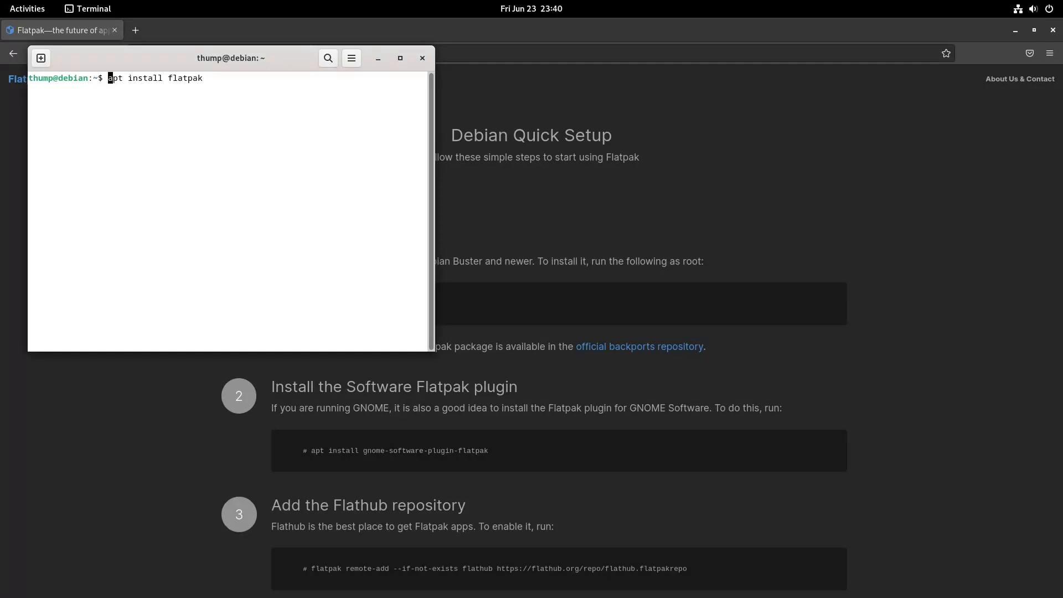
key("Return")
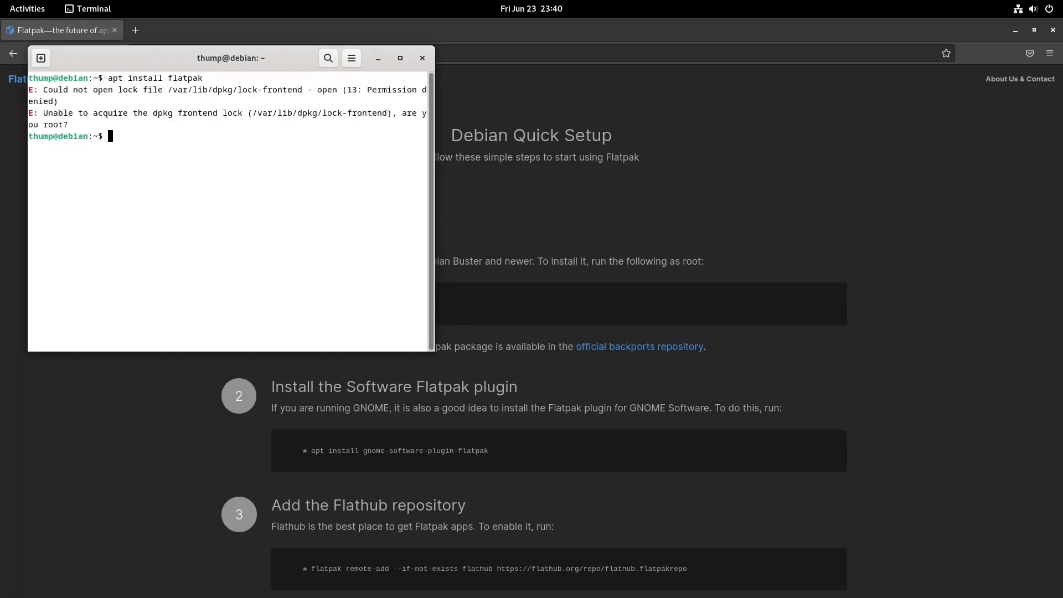
- Install Flatpak with "sudo apt install flatpak", authenticating with the account password
type("sudo apt install flatpak")
key("Return")
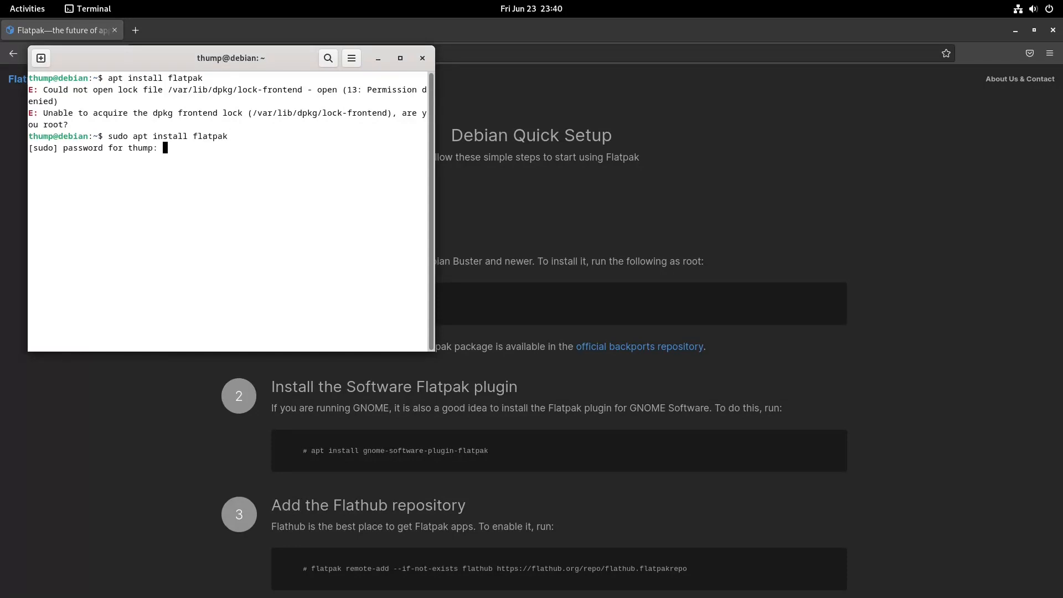
key("Return")
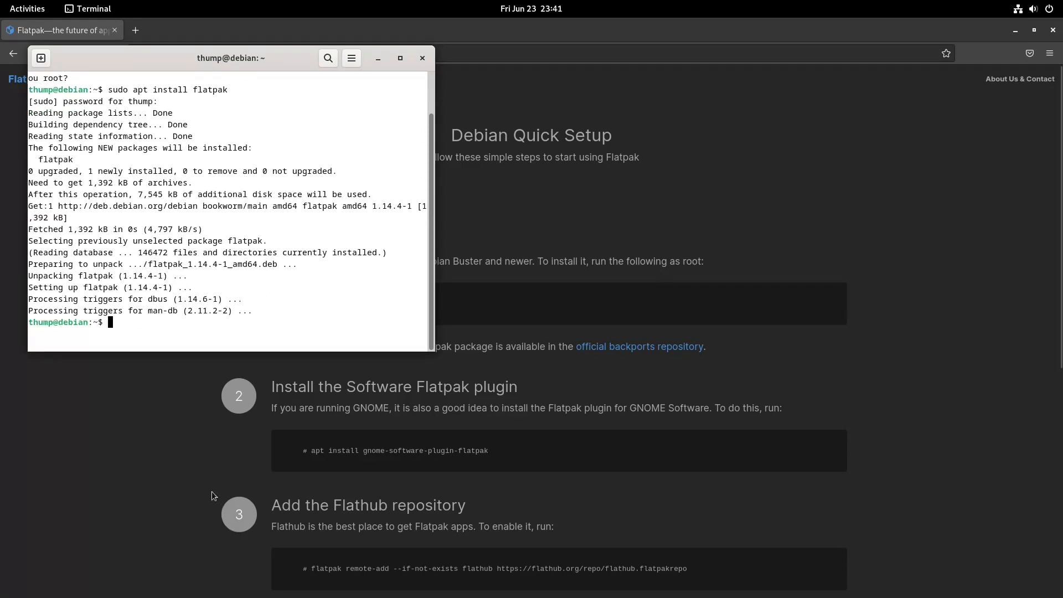
- Copy "apt install gnome-software-plugin-flatpak" from step 2 of the setup page and paste it at the Terminal prompt
left_click(307, 450)
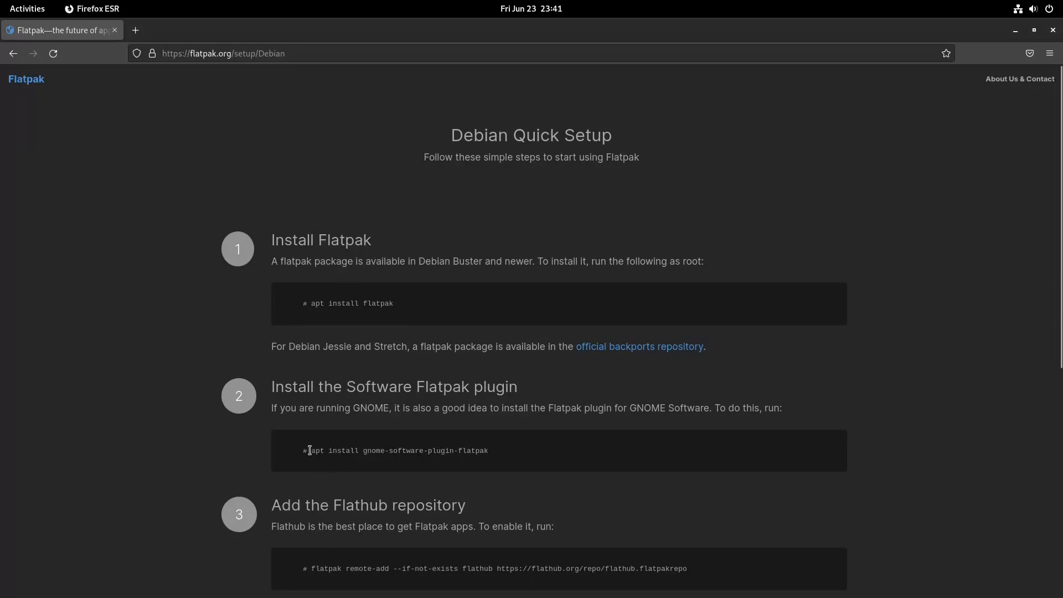
left_click_drag(318, 450, 494, 457)
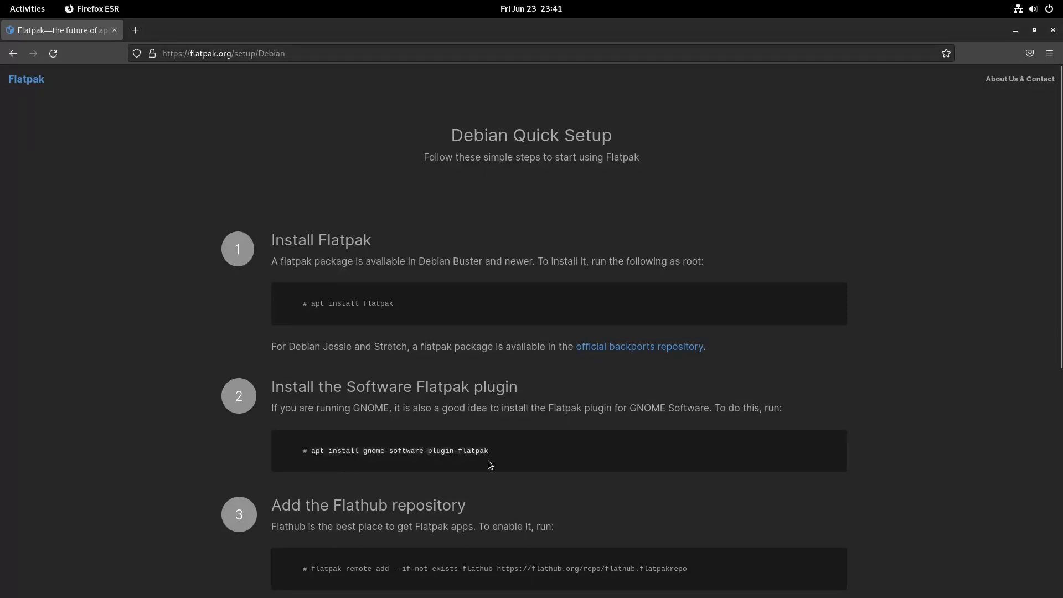
mouse_move(1, 1)
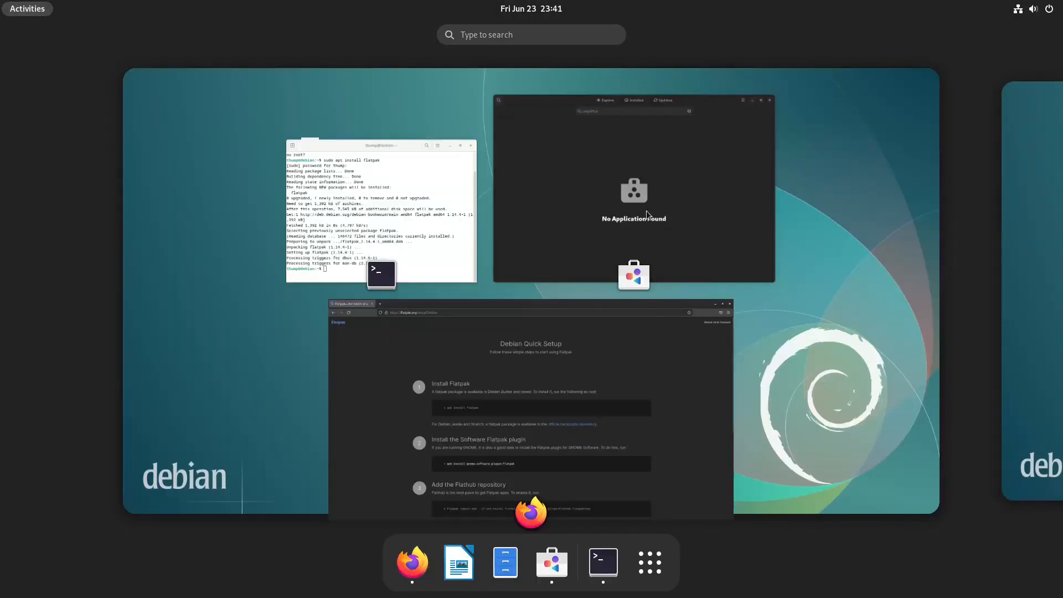
left_click(398, 206)
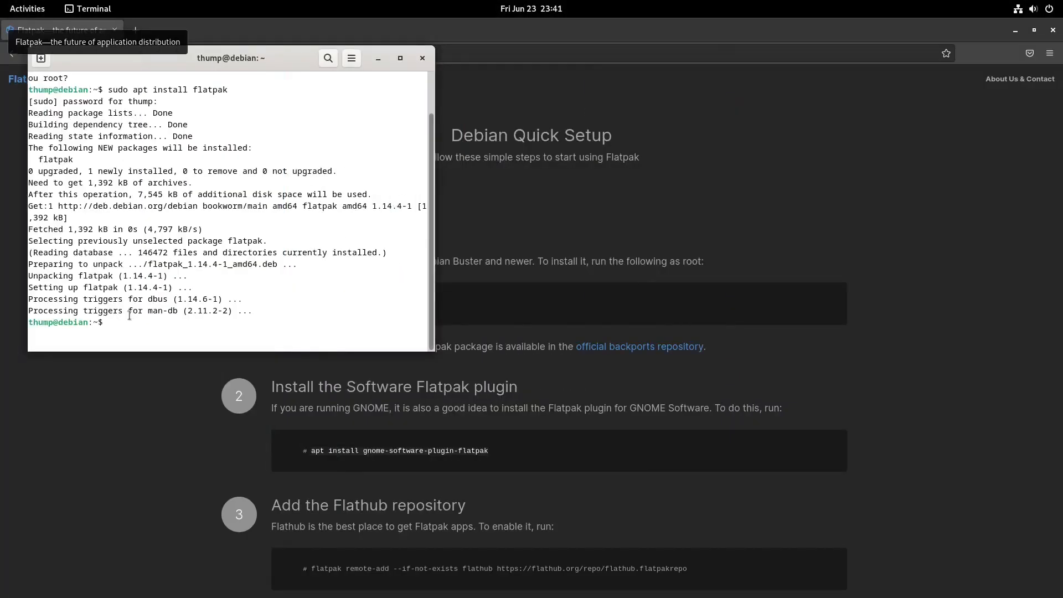
right_click(108, 320)
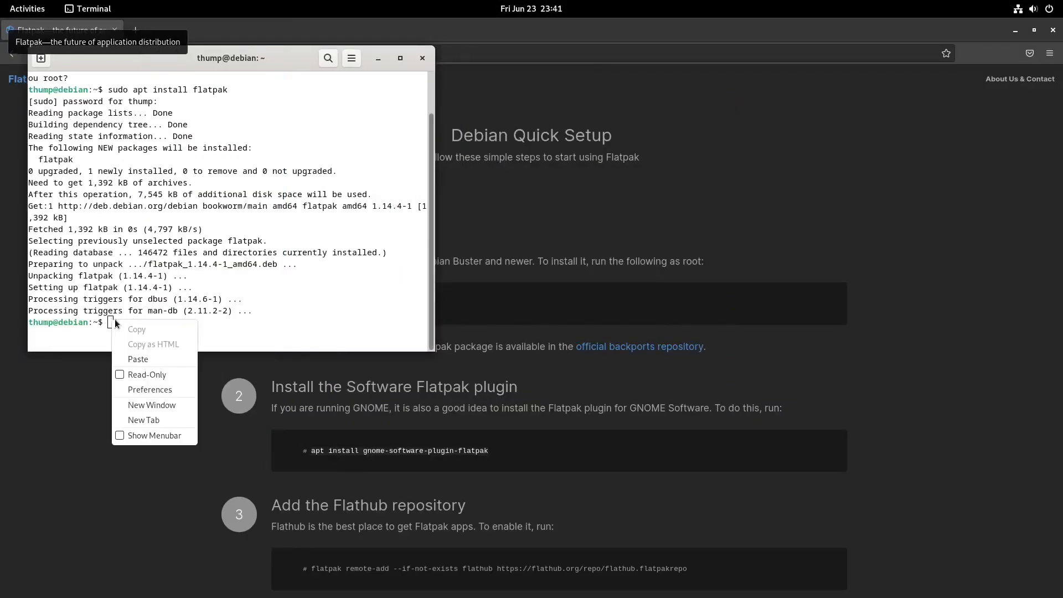
left_click(146, 352)
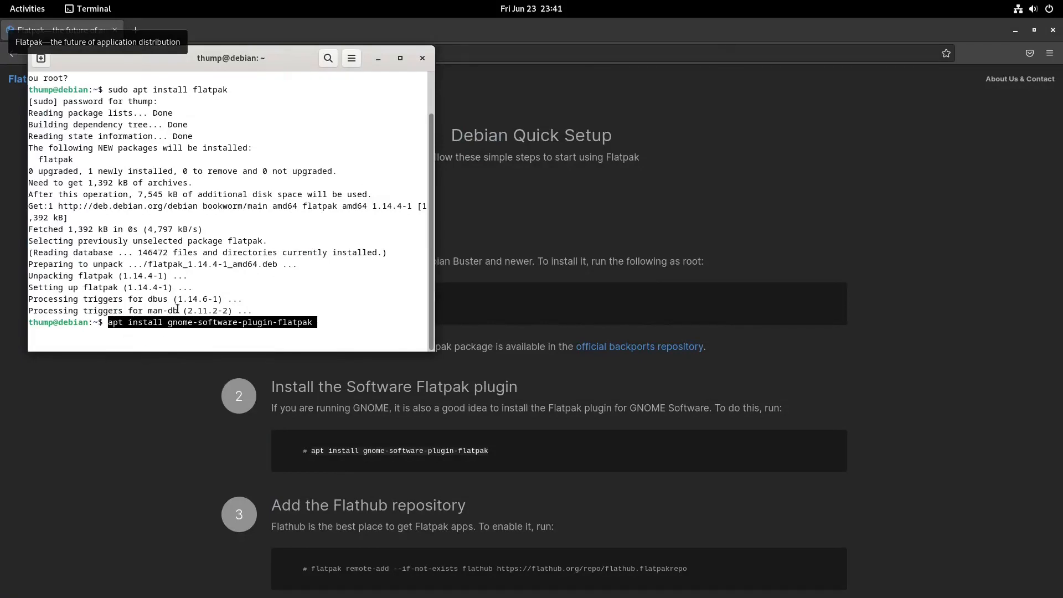
- Run the pasted plugin command, and rerun it with root rights as "sudo apt install gnome-software-plugin-flatpak"
key("Return")
key("Up")
key("Home")
type("sudo")
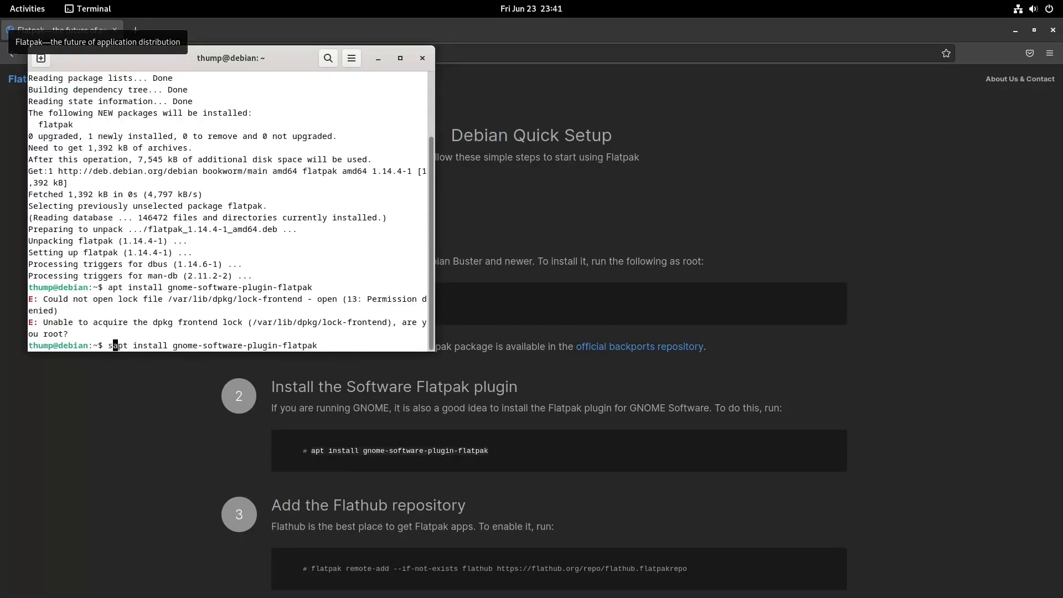
key("Return")
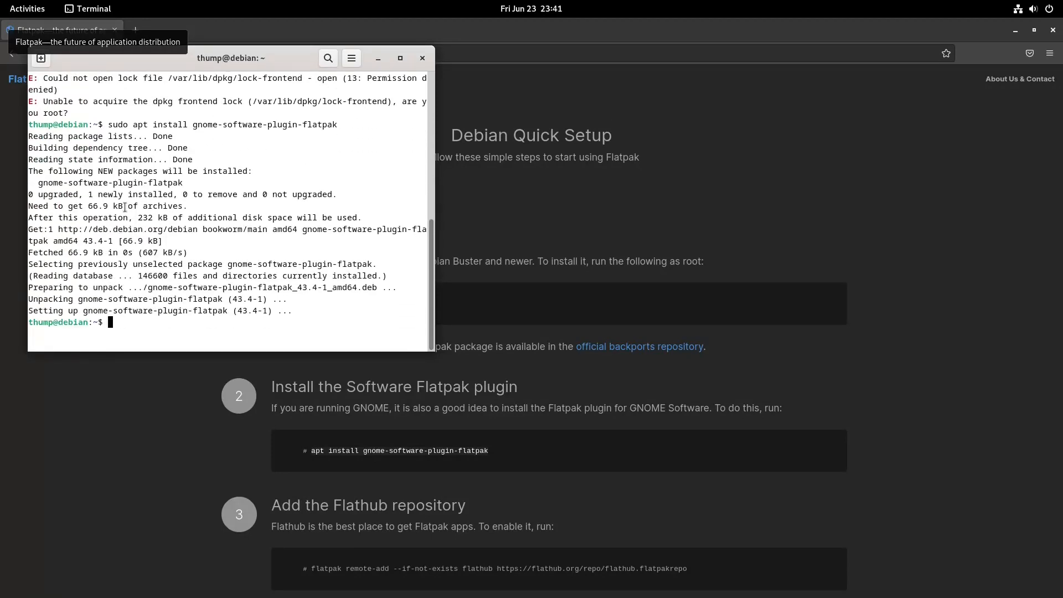
left_click(162, 467)
scroll(162, 395, "down", 3)
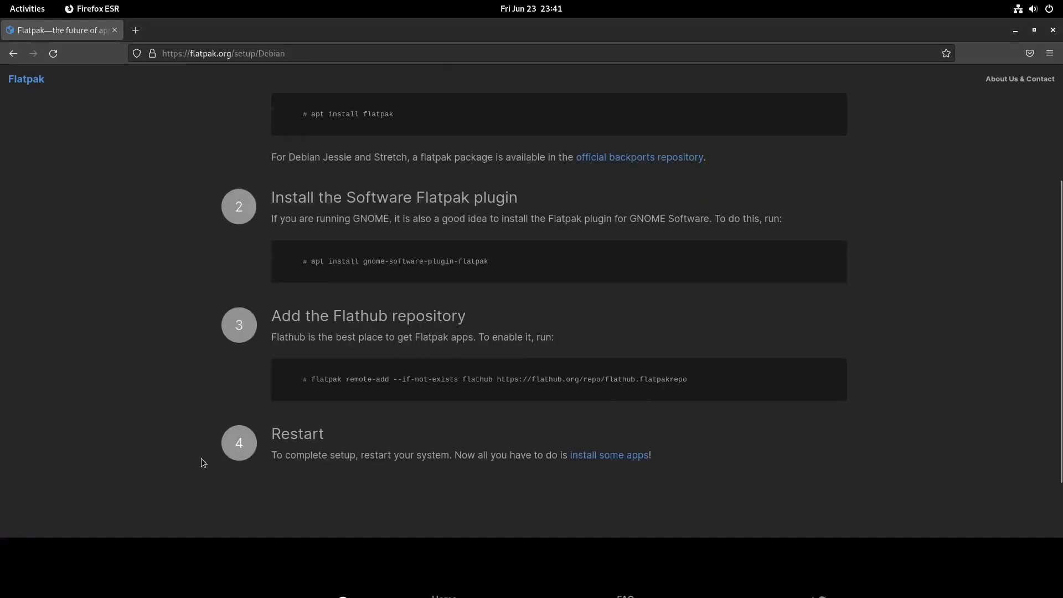
left_click_drag(312, 380, 689, 386)
right_click(678, 384)
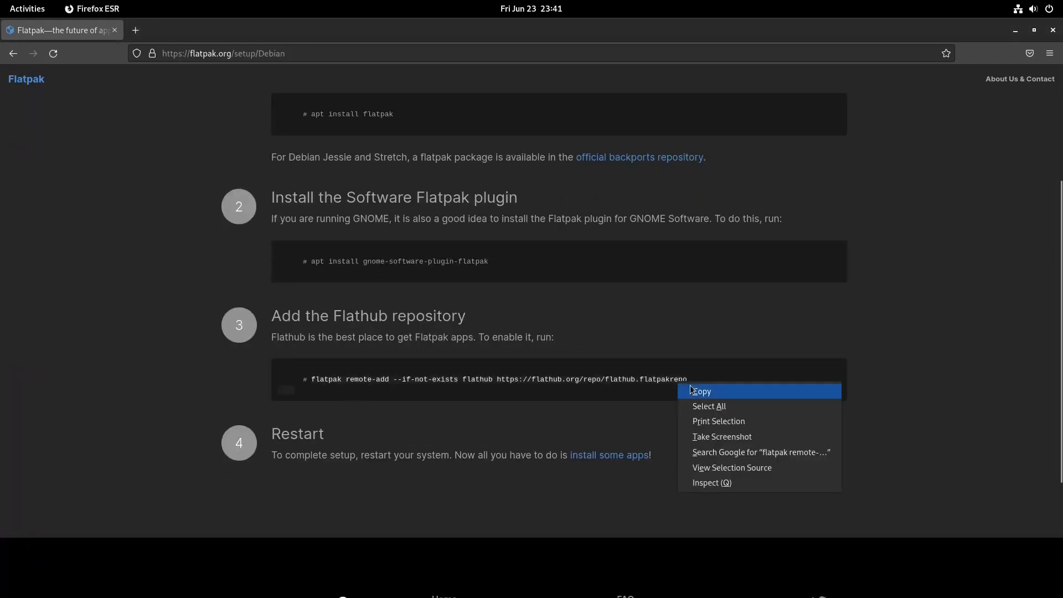
left_click(701, 394)
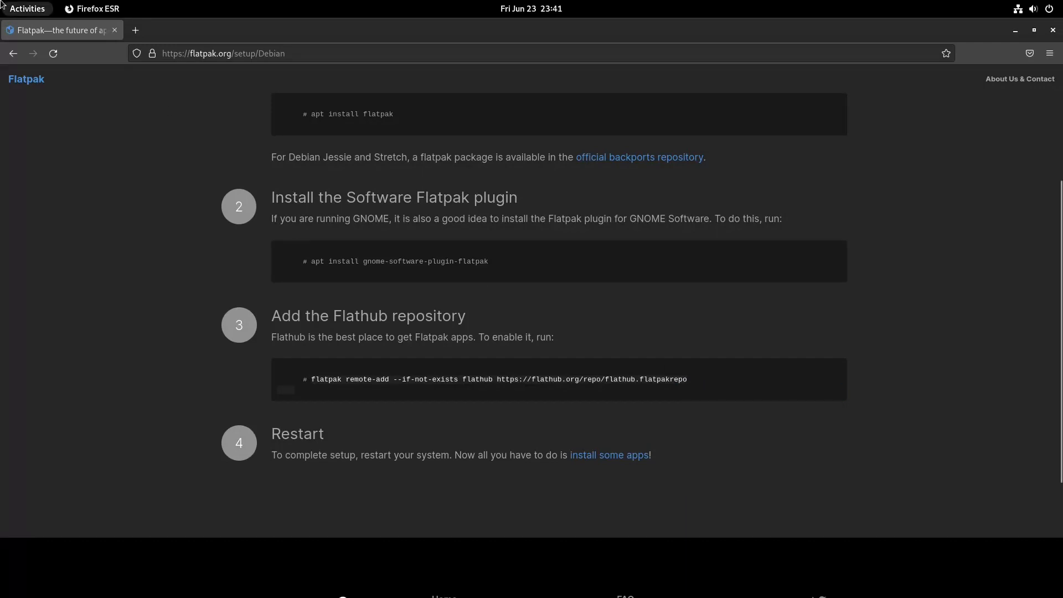
mouse_move(1, 3)
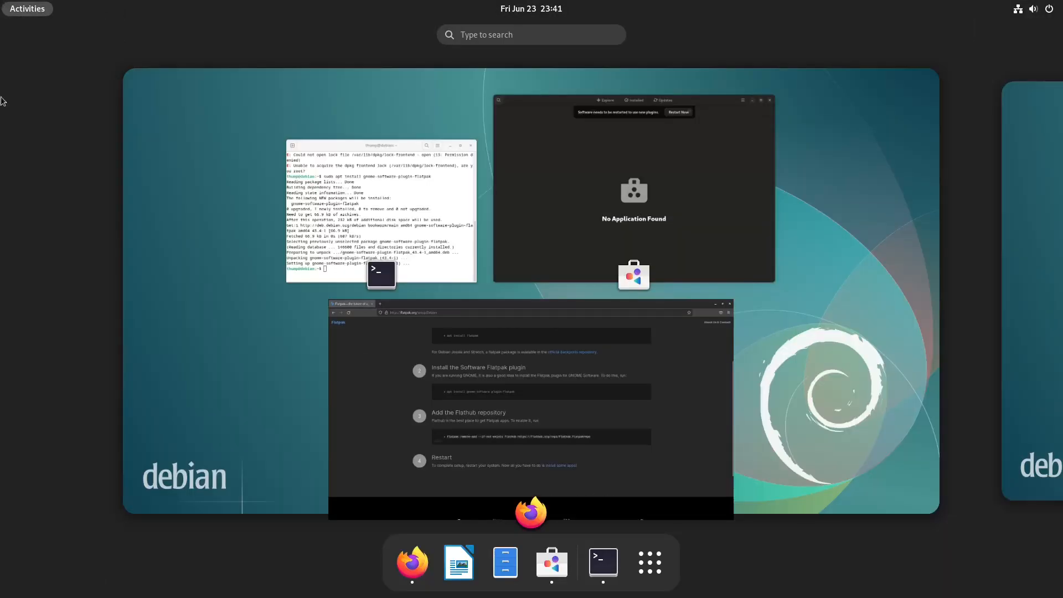
left_click(404, 212)
right_click(110, 323)
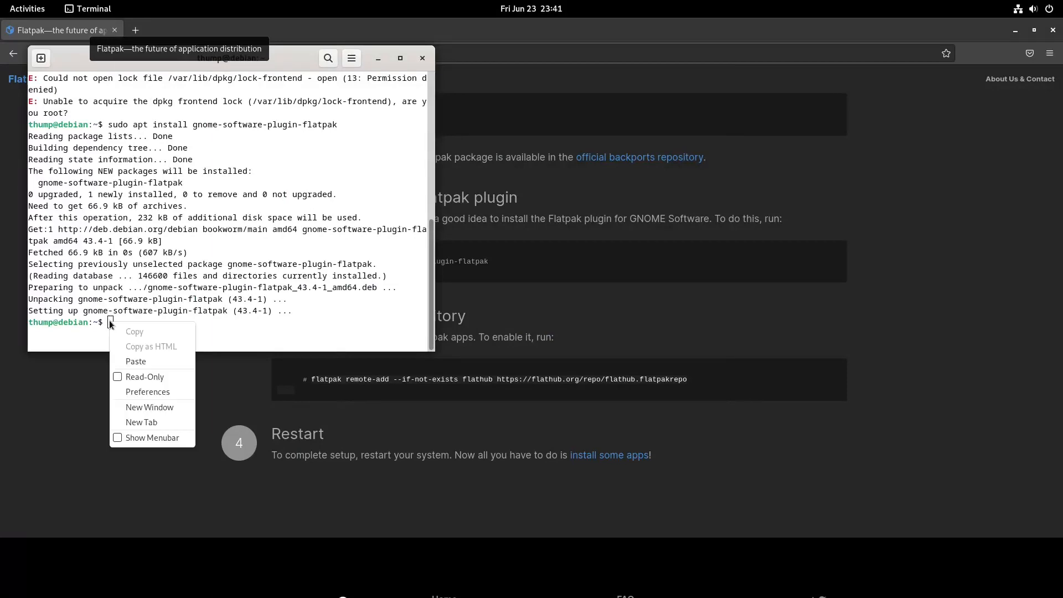
left_click(137, 361)
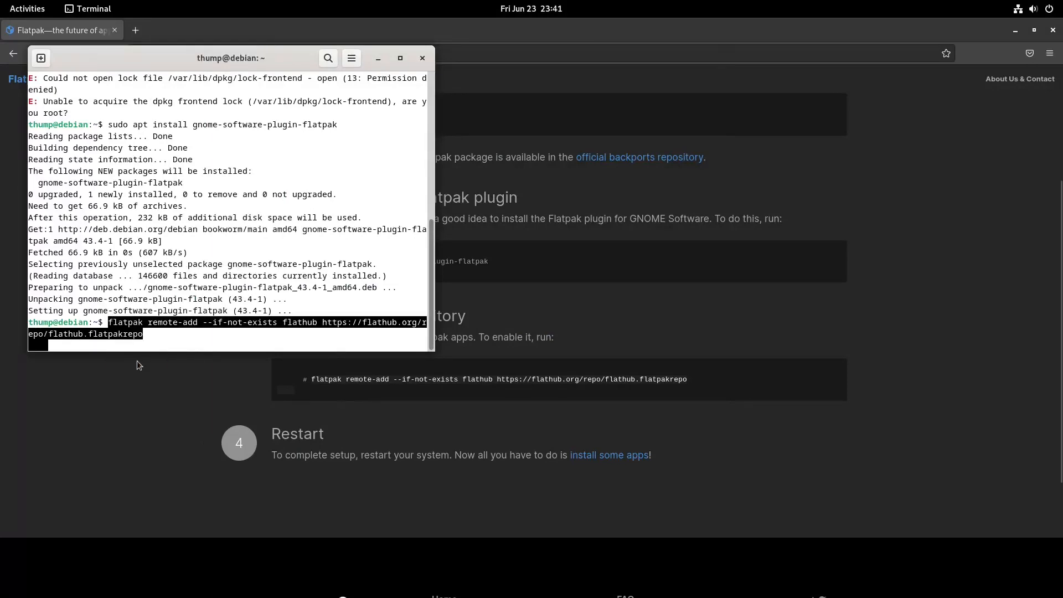
- Run the command to add the Flathub repository and authenticate with the account password
key("Return")
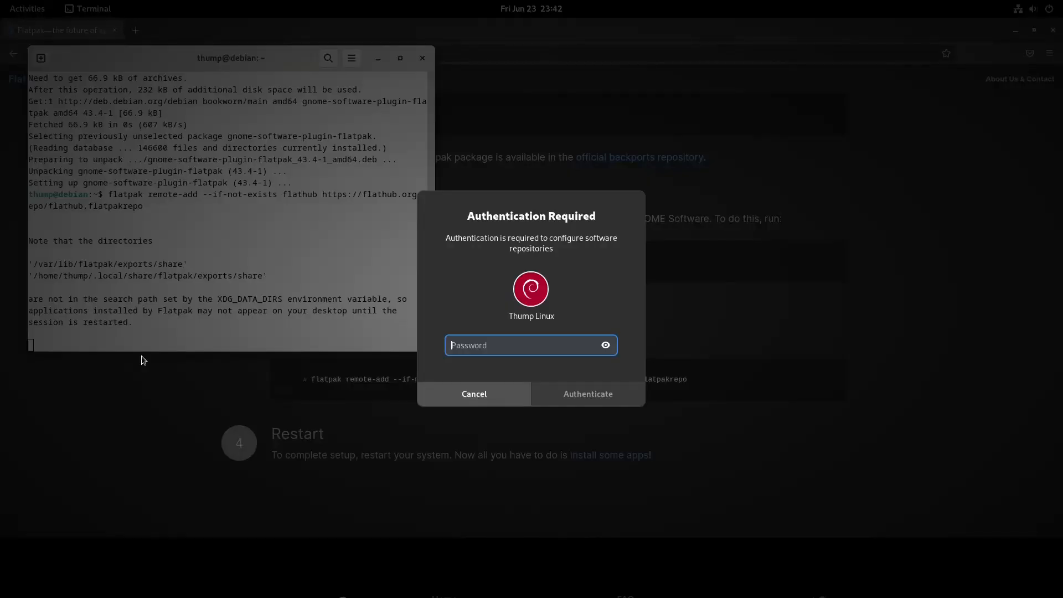
type("********")
key("Return")
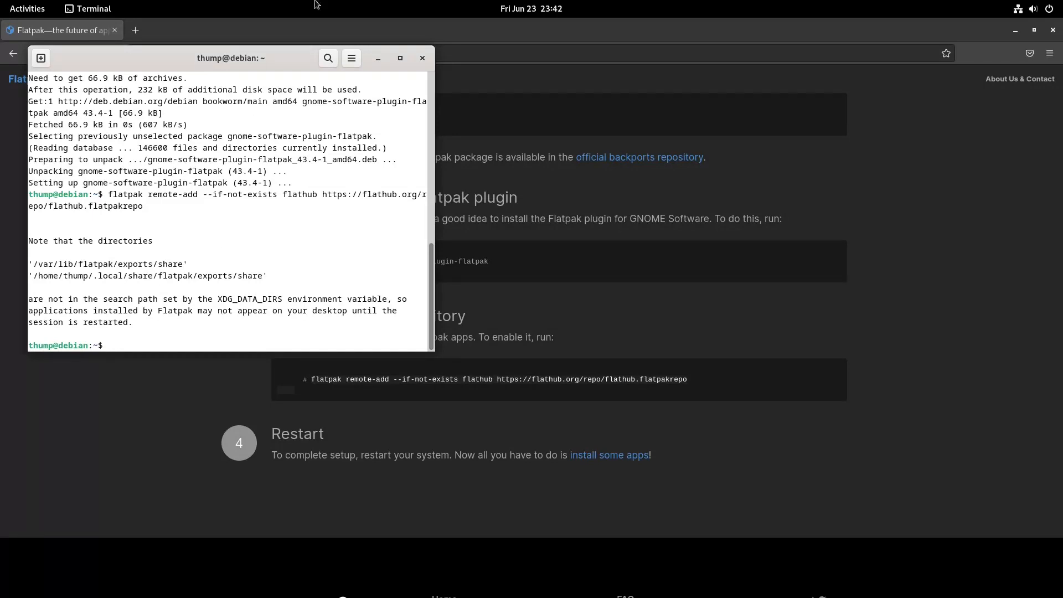
- Clear the desktop by minimizing Firefox and closing Software, and move the Terminal window toward the centre of the desktop
left_click(168, 412)
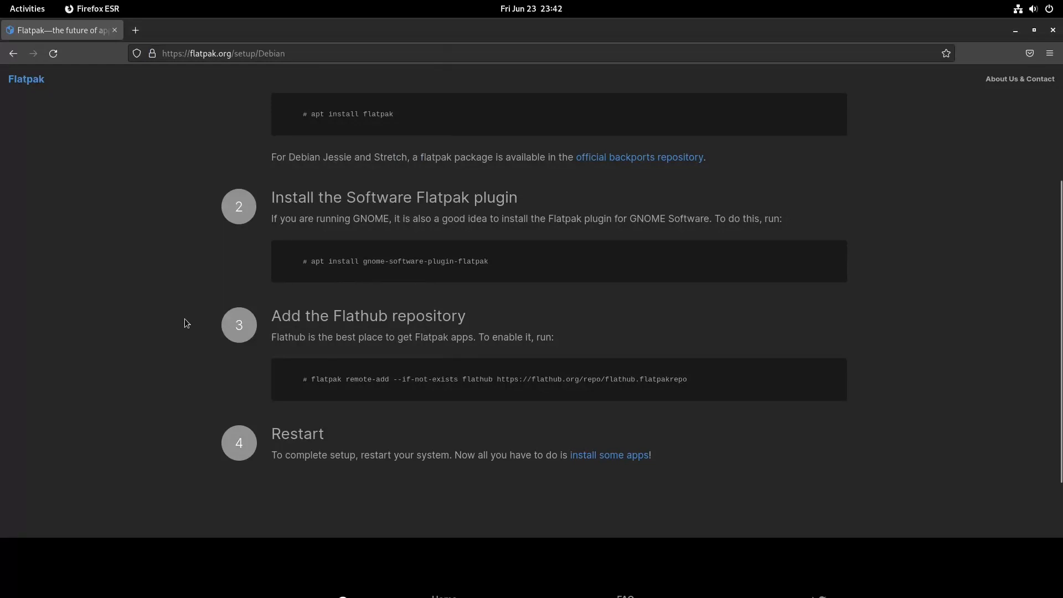
left_click(1016, 35)
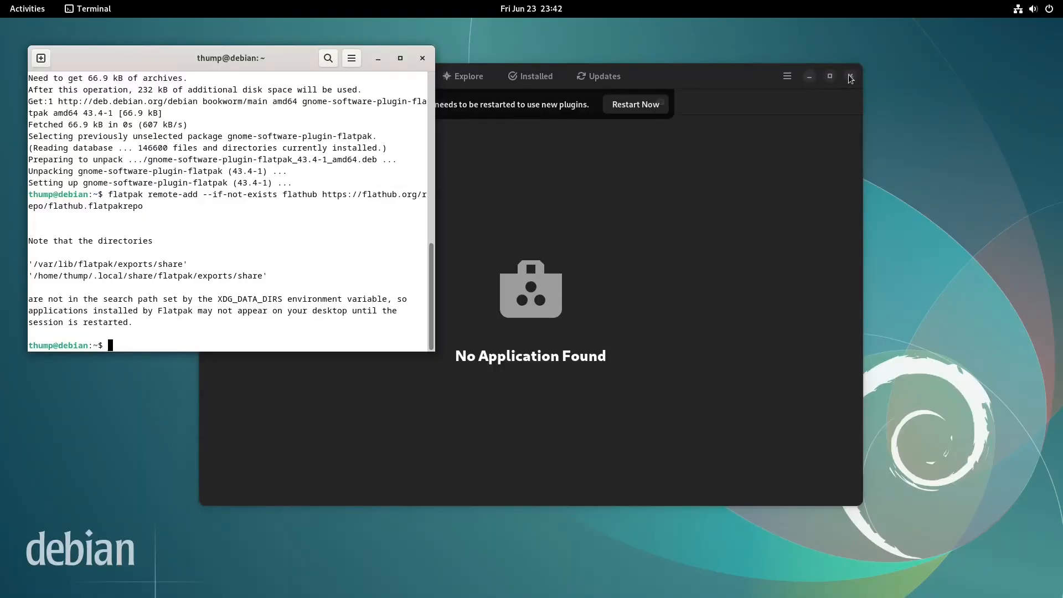
left_click(855, 76)
left_click_drag(138, 61, 482, 130)
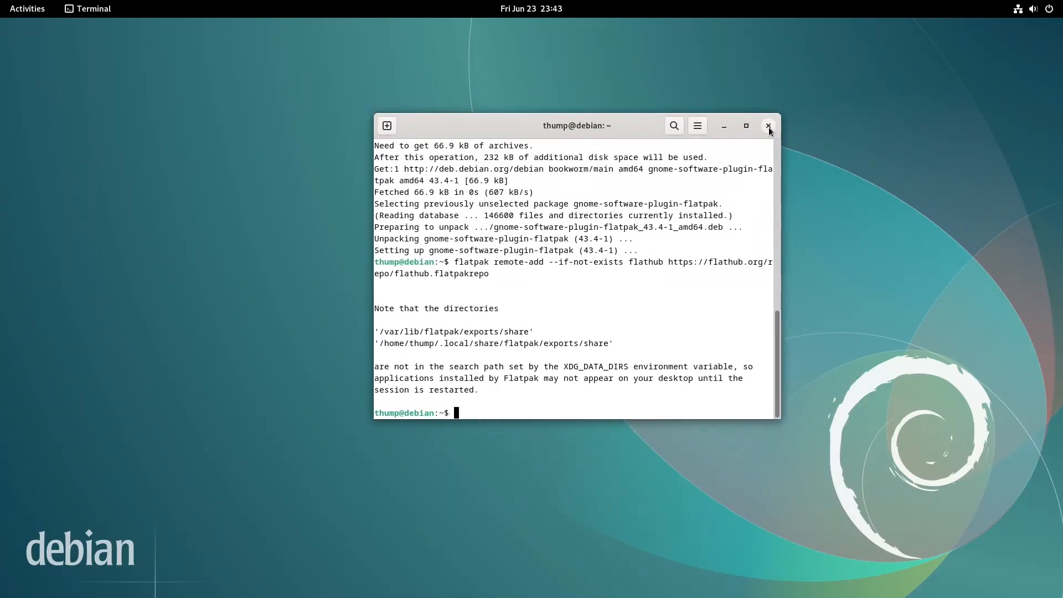
- Close Terminal and restart the Debian system from the desktop, confirming the restart
left_click(766, 126)
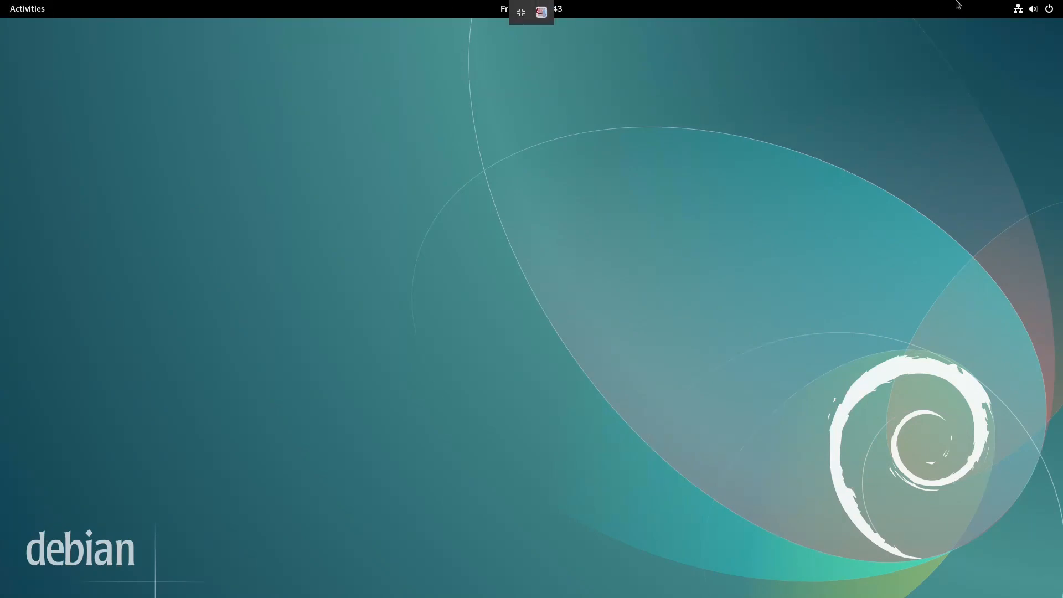
left_click(1045, 15)
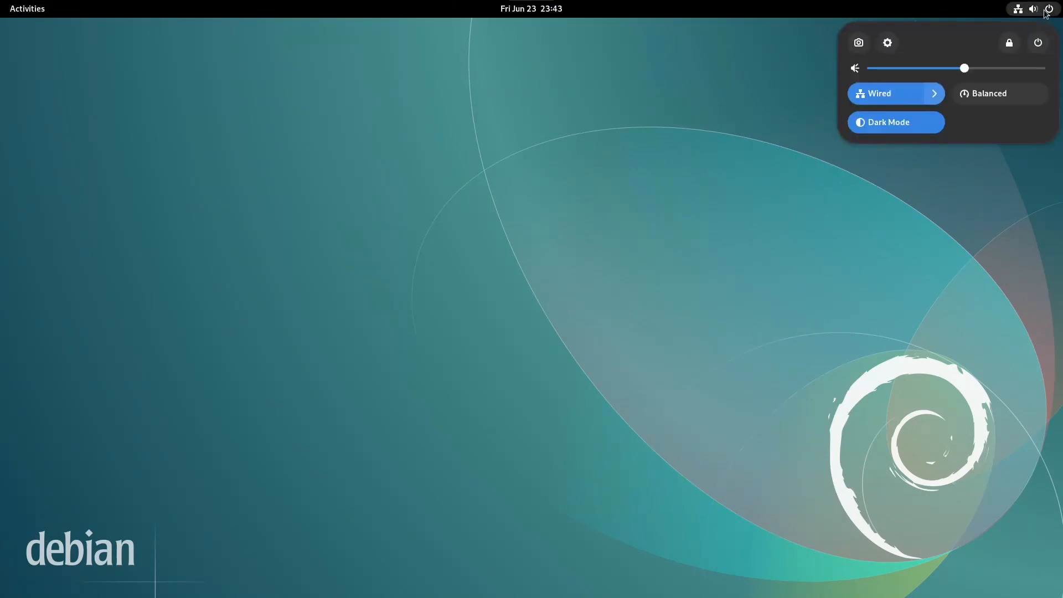
left_click(1040, 45)
left_click(892, 133)
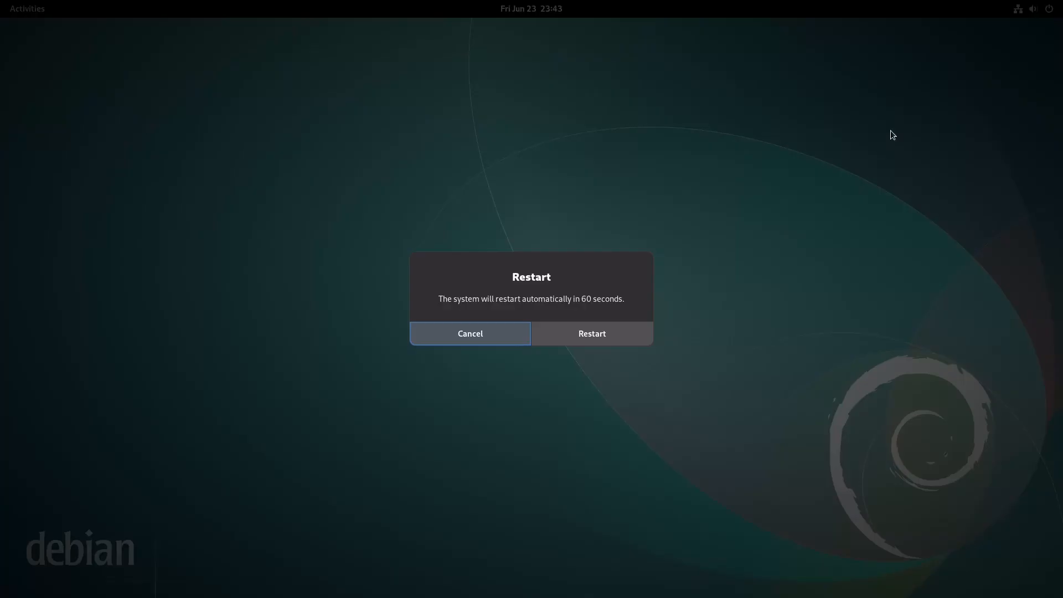
left_click(584, 334)
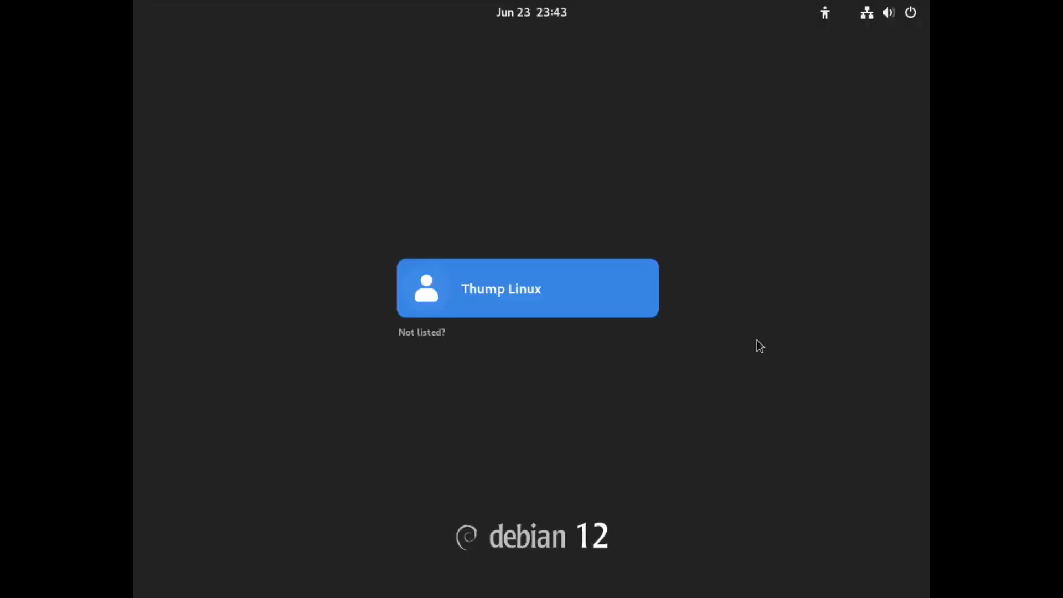
- Log in to the listed user account on the Debian 12 login screen with the account password
key("Return")
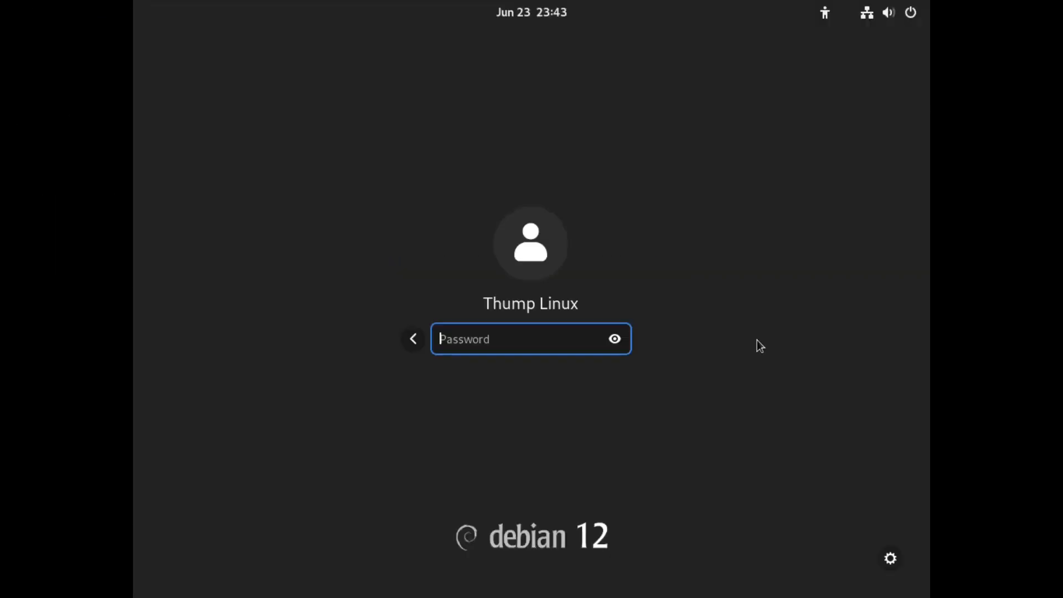
type("••")
key("Return")
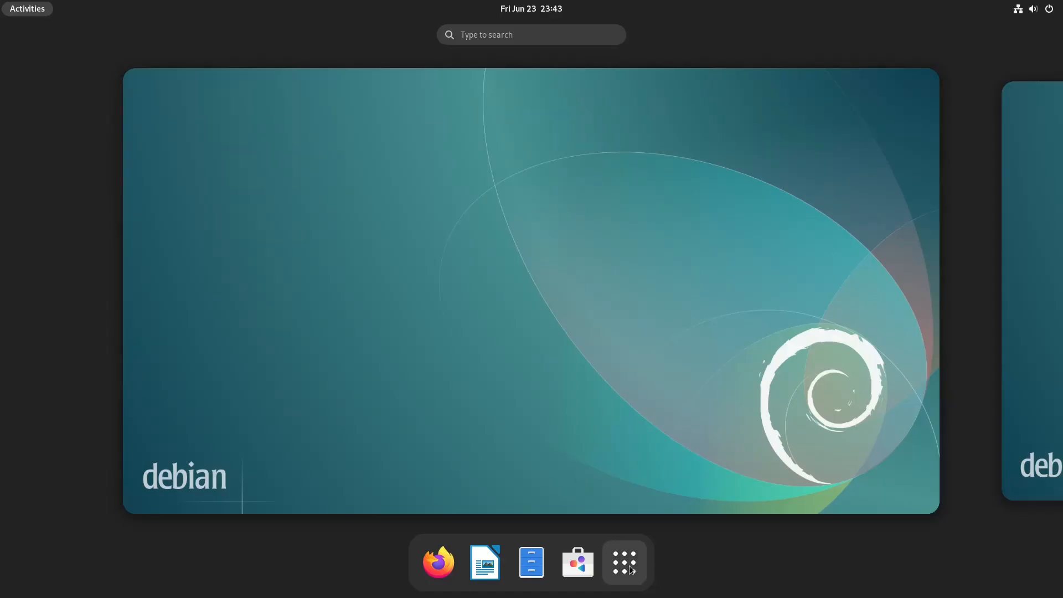
- Search Software for "onlyoffice" and install ONLYOFFICE Desktop Editors from Flathub
left_click(631, 566)
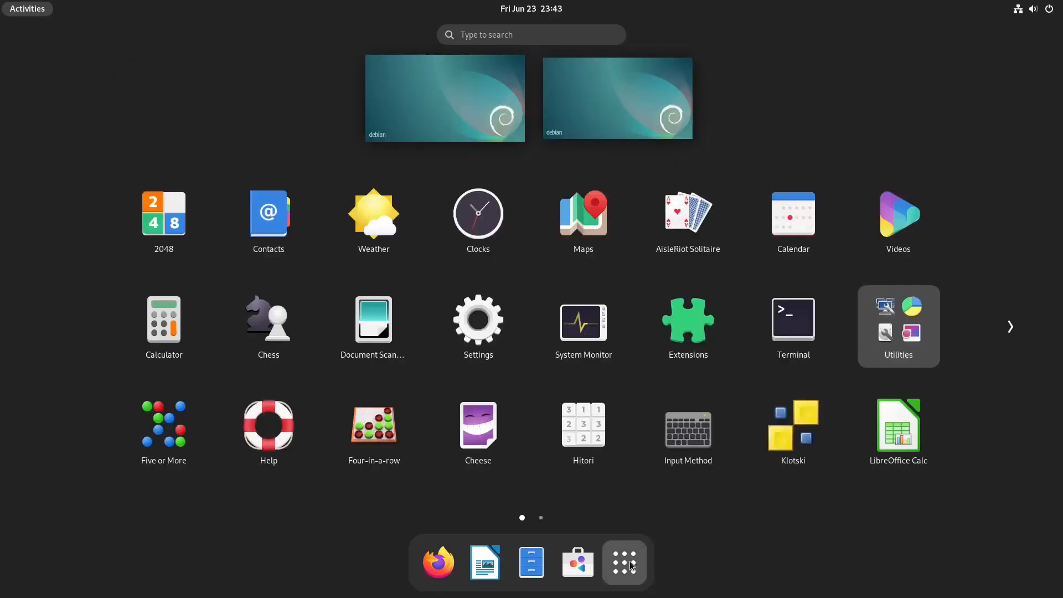
left_click(625, 562)
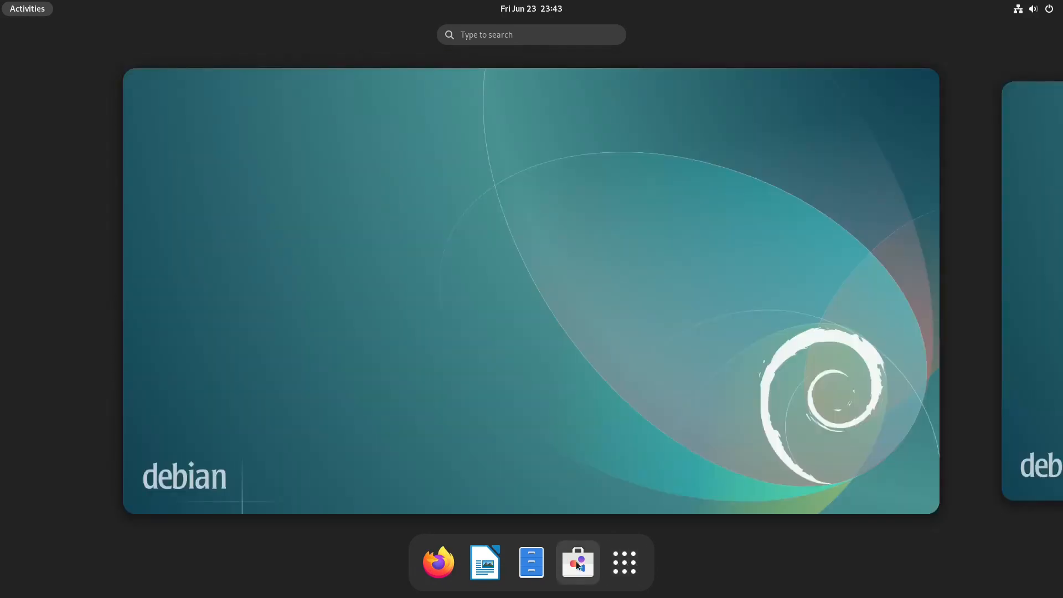
left_click(578, 562)
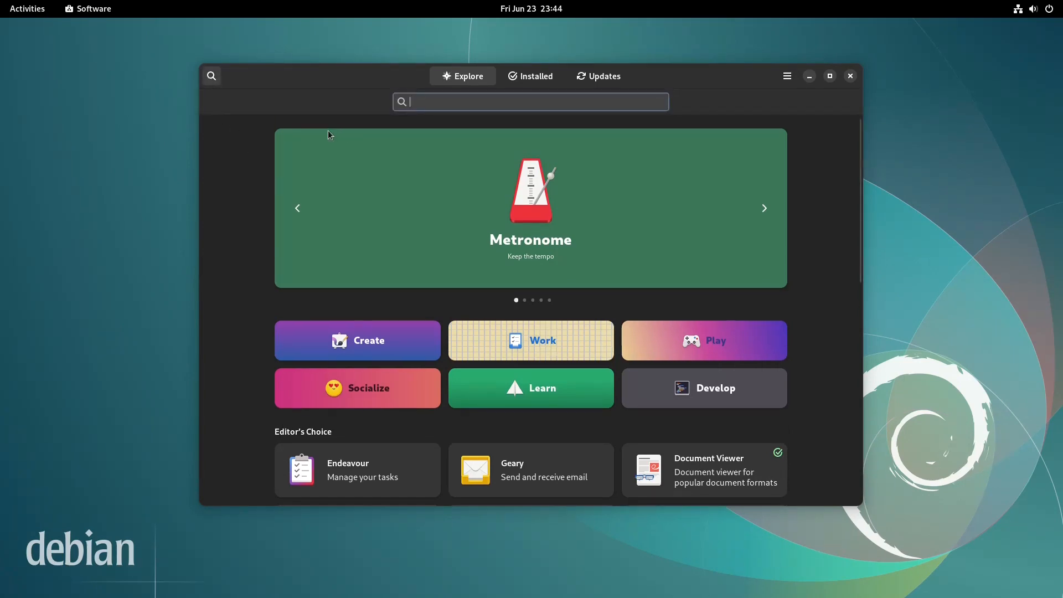
type("onlyo")
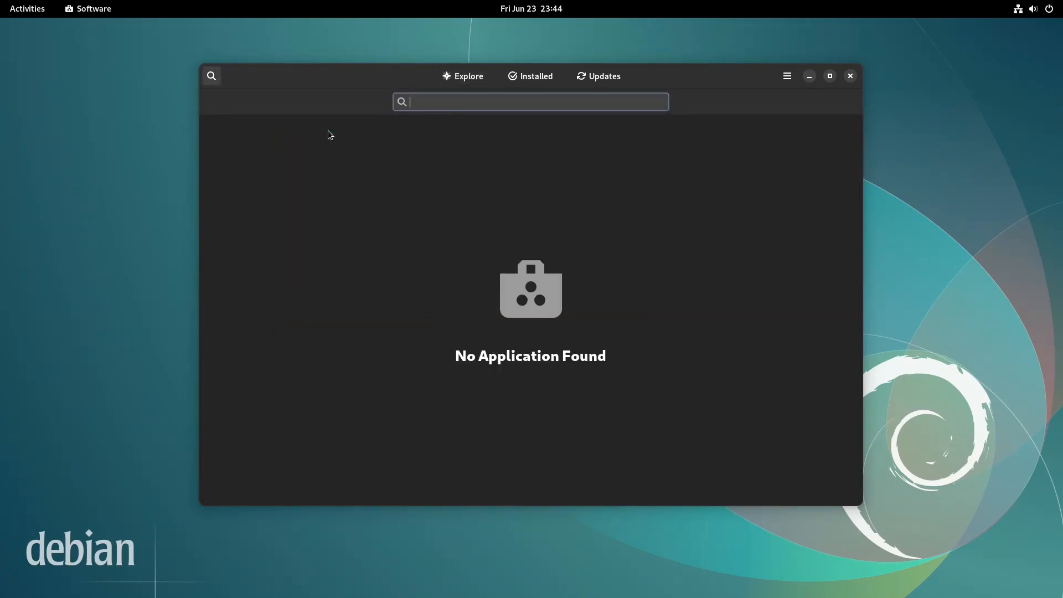
type("ffice")
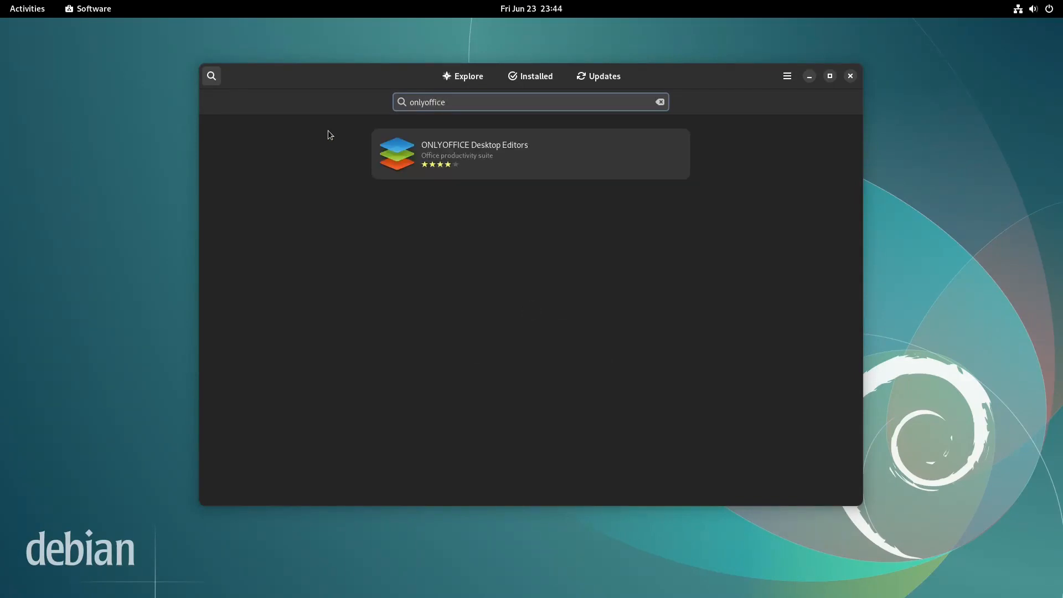
left_click(493, 166)
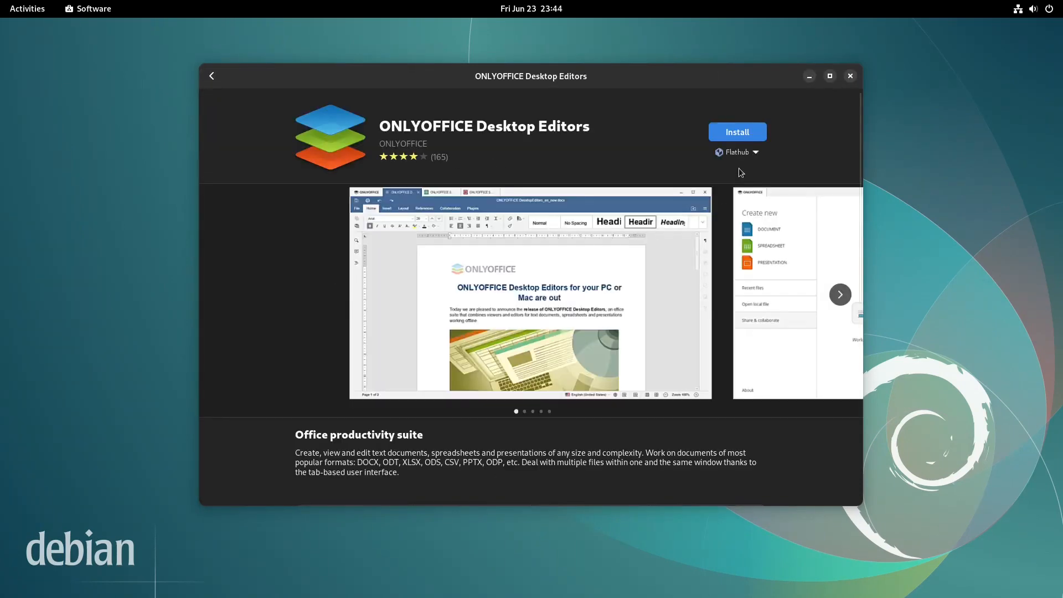
left_click(733, 136)
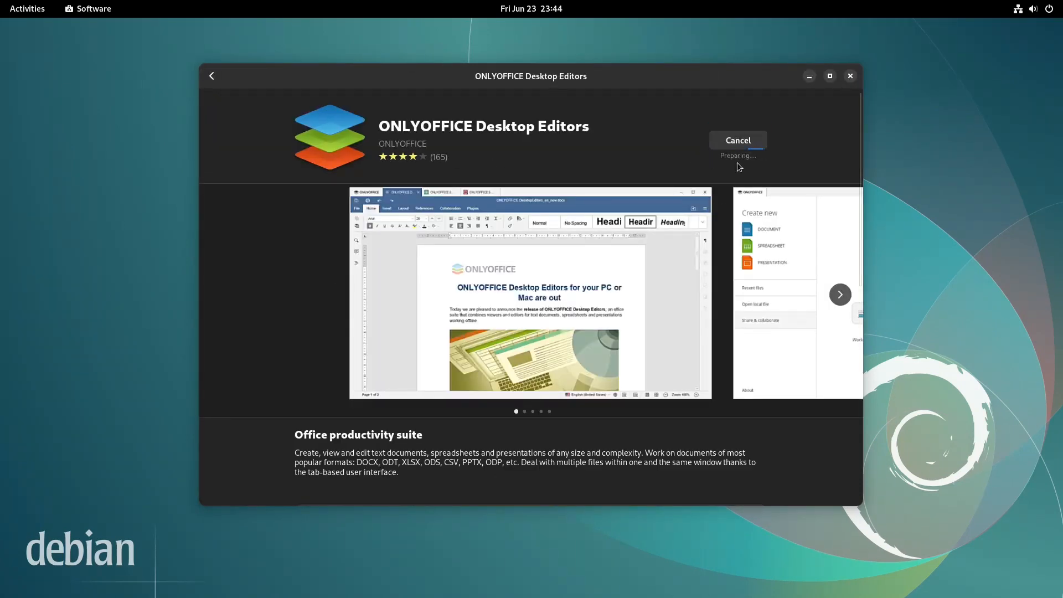
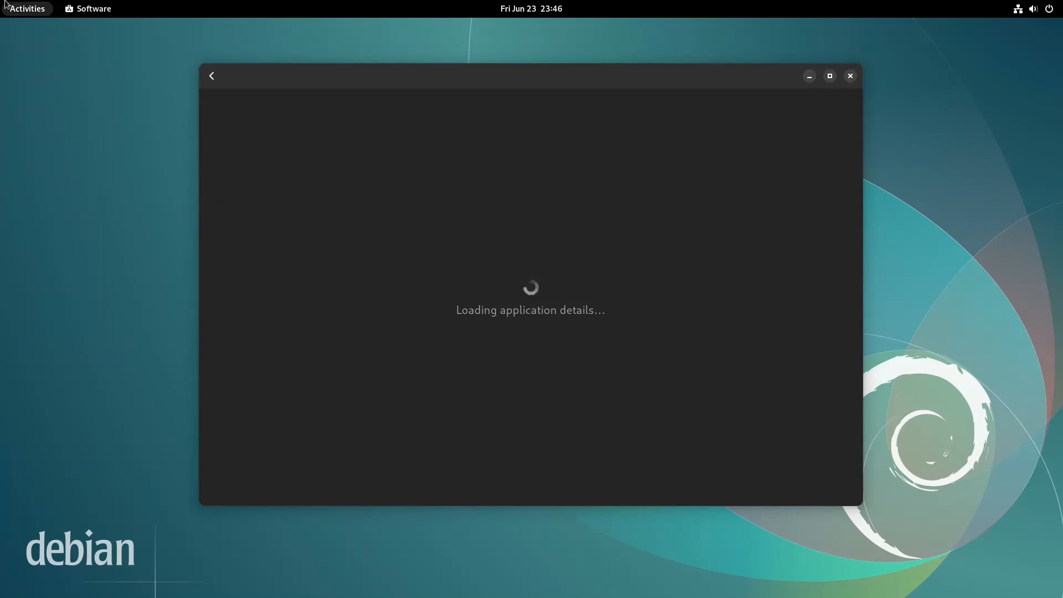
- Launch the newly installed ONLYOFFICE Desktop Editors from the last page of the application grid
mouse_move(1, 1)
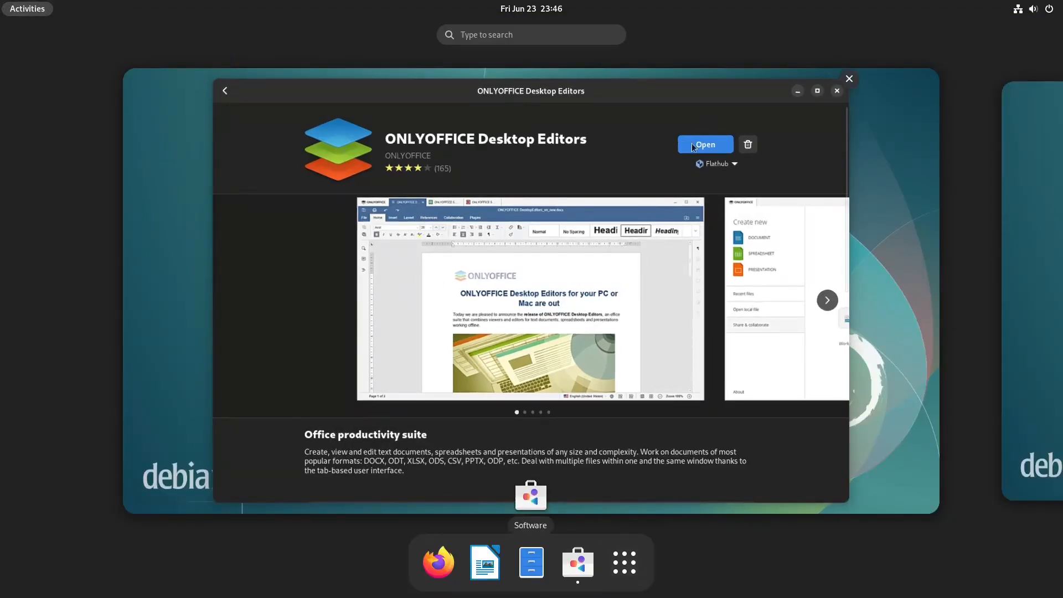
left_click(620, 565)
scroll(650, 417, "down", 2)
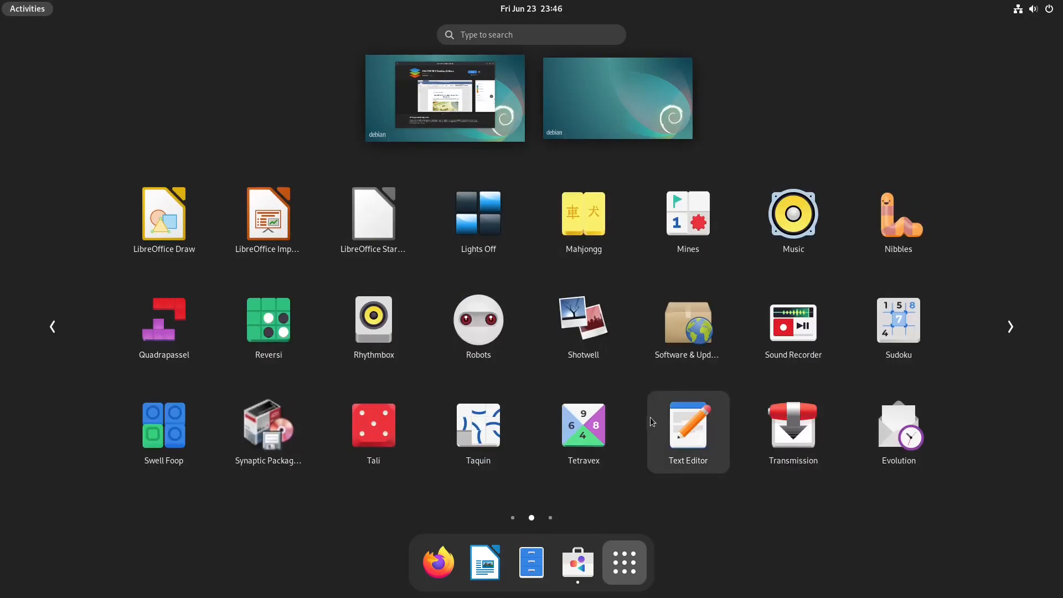
left_click(151, 211)
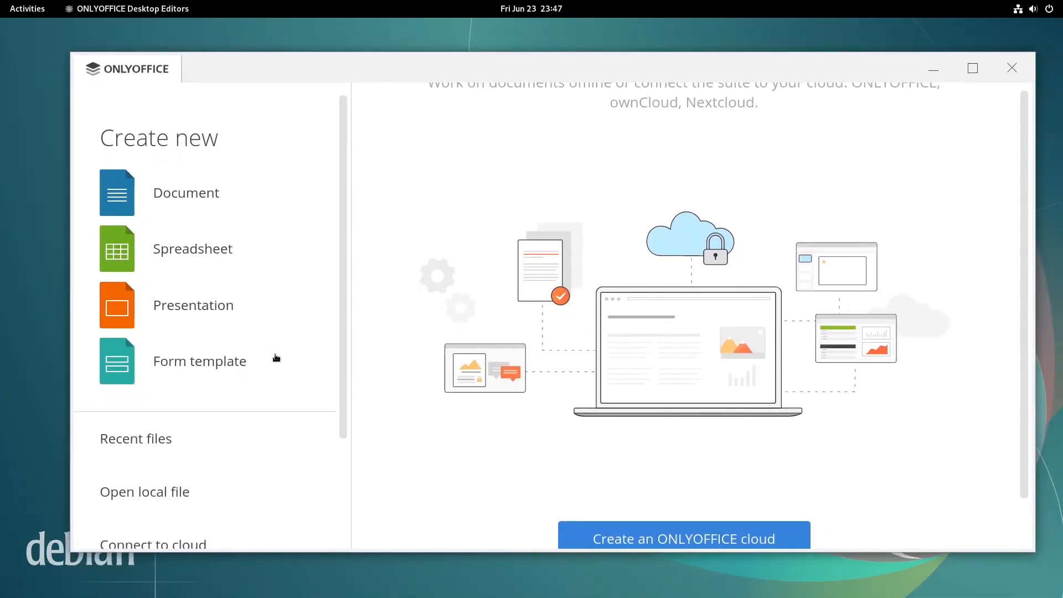
- In the ONLYOFFICE settings, set interface scaling to 100% and the interface theme to Dark, and apply both
left_click_drag(344, 364, 346, 537)
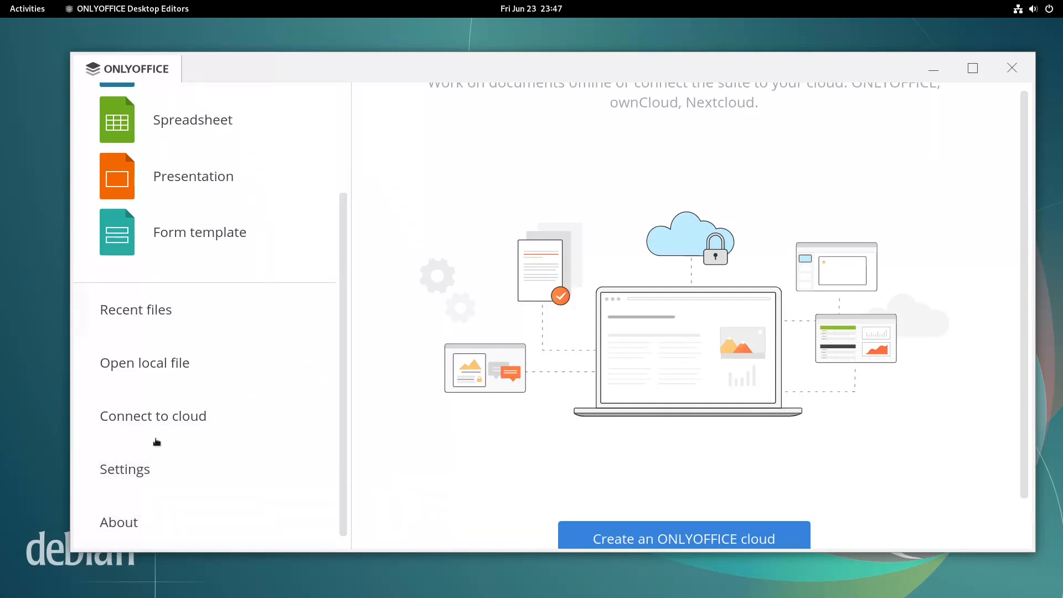
left_click(144, 472)
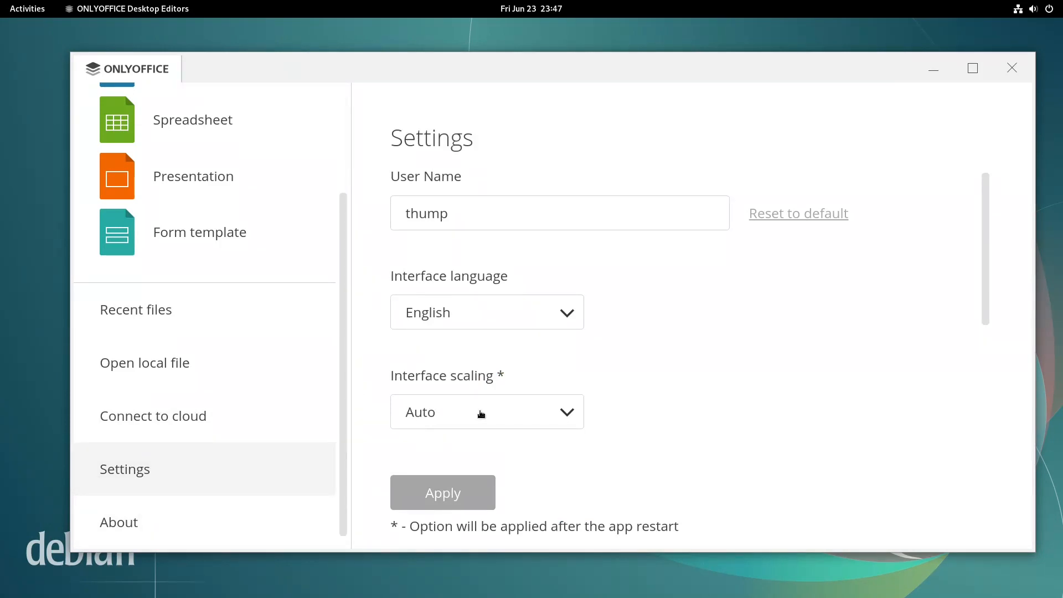
left_click(563, 417)
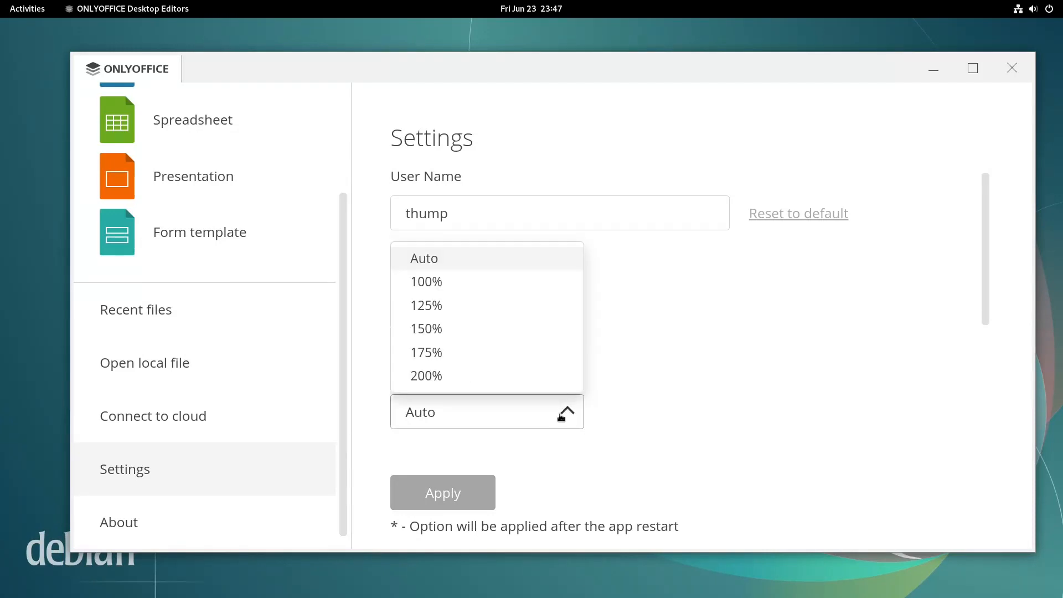
left_click(425, 283)
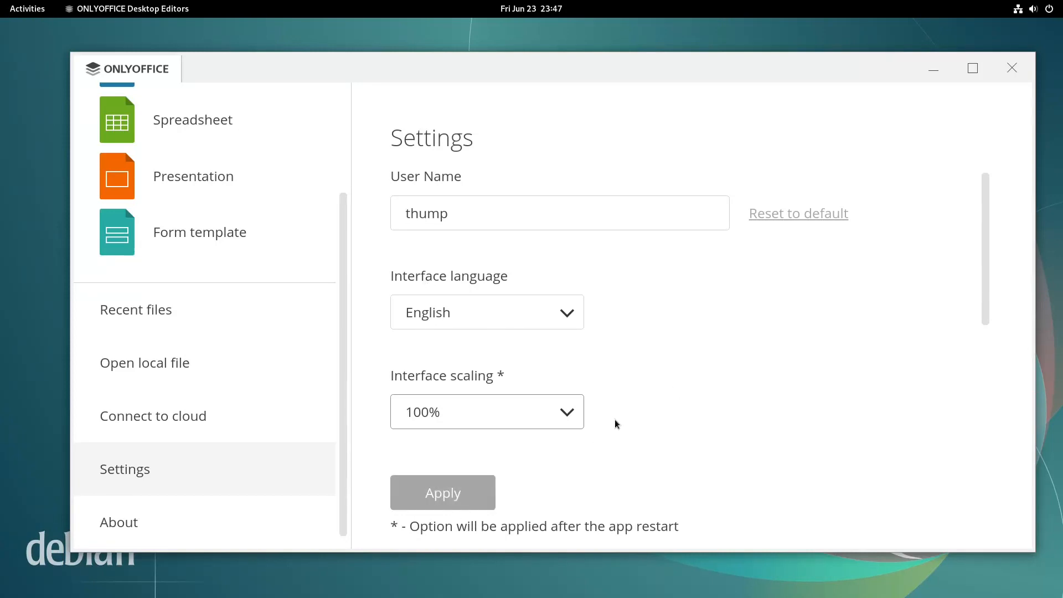
scroll(614, 425, "down", 2)
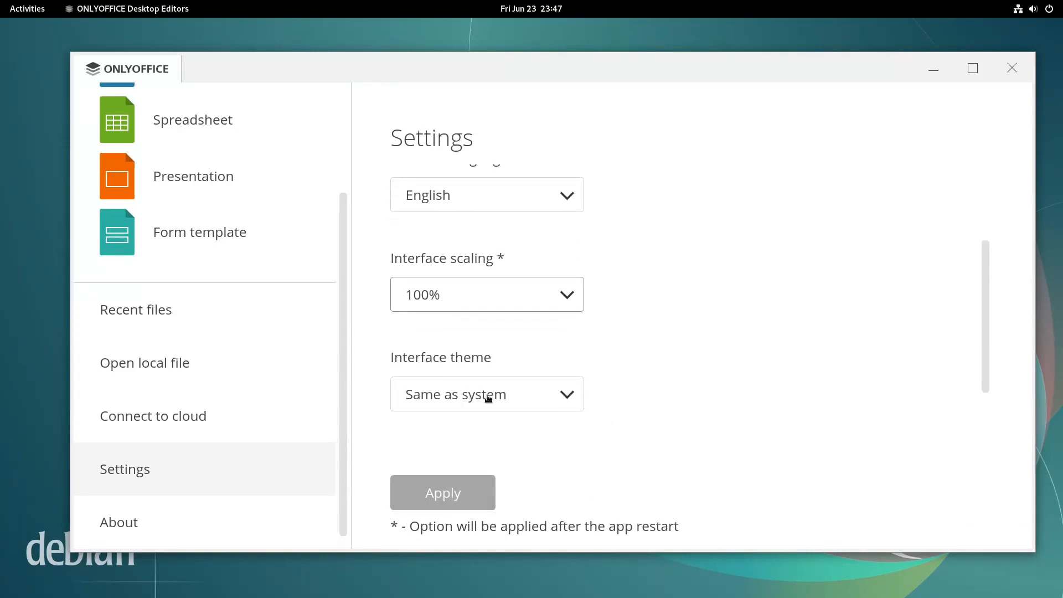
left_click(490, 399)
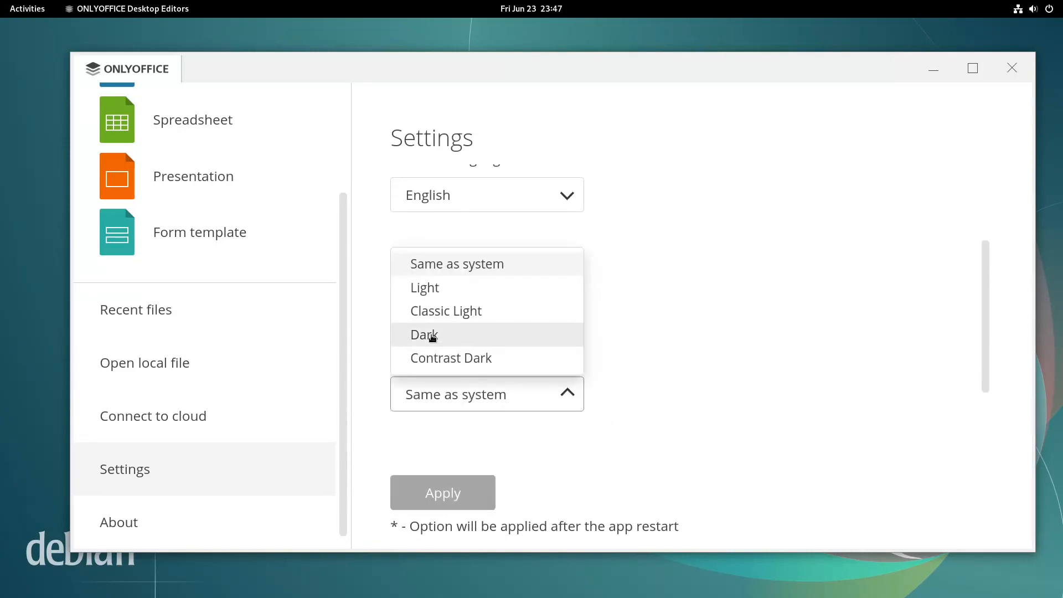
left_click(432, 336)
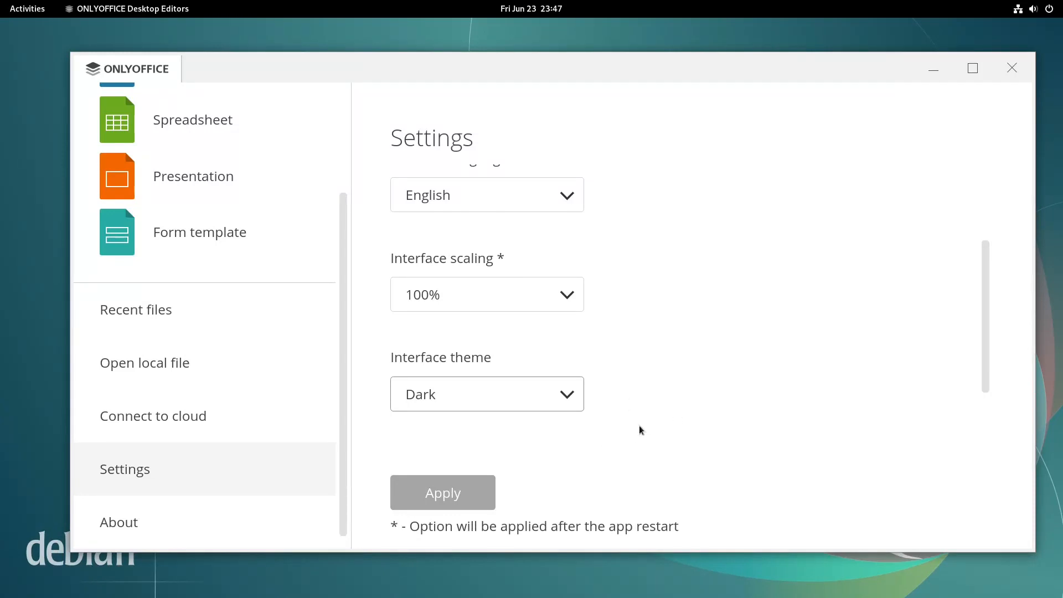
left_click(445, 501)
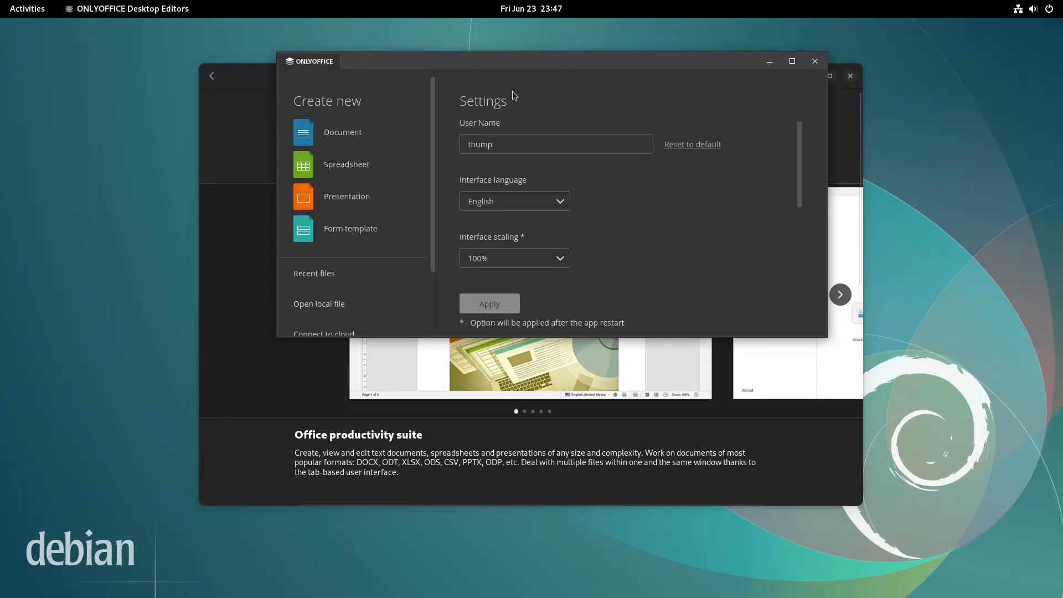
- Close the Software window behind ONLYOFFICE and maximize the ONLYOFFICE window
left_click_drag(497, 69, 485, 197)
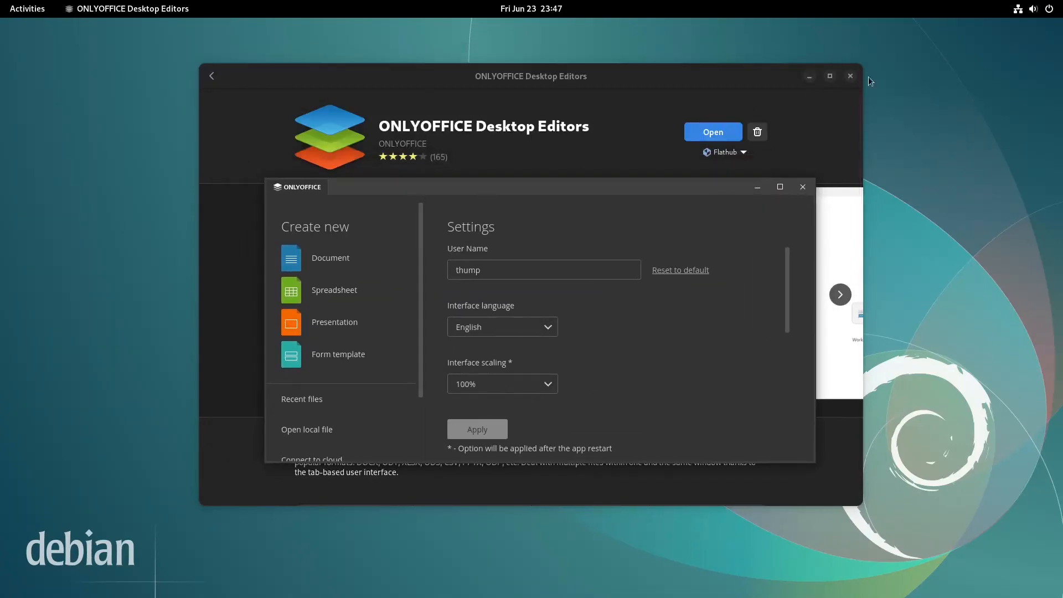
left_click(850, 76)
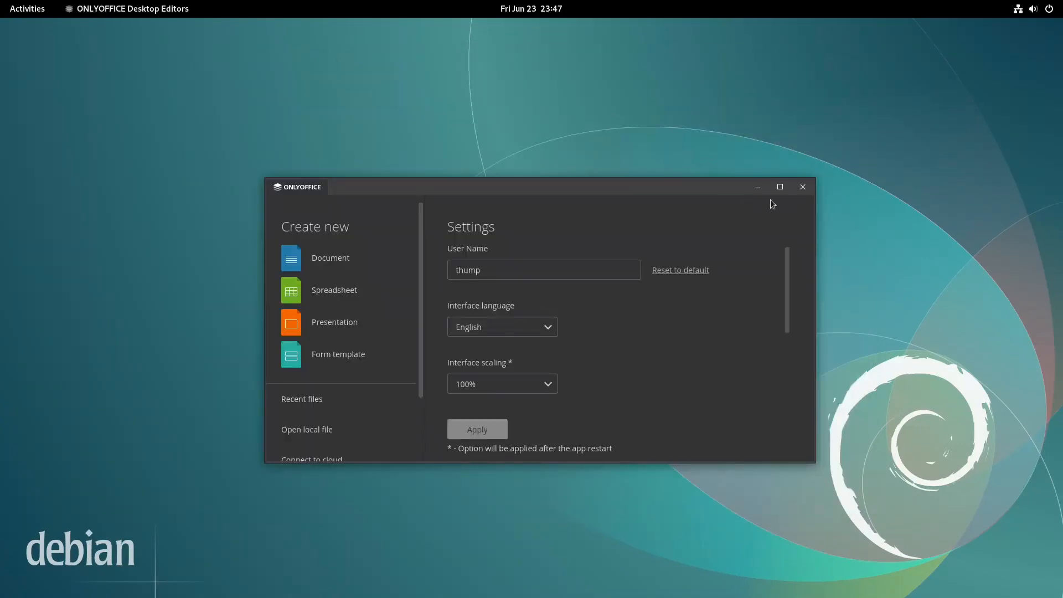
left_click(780, 186)
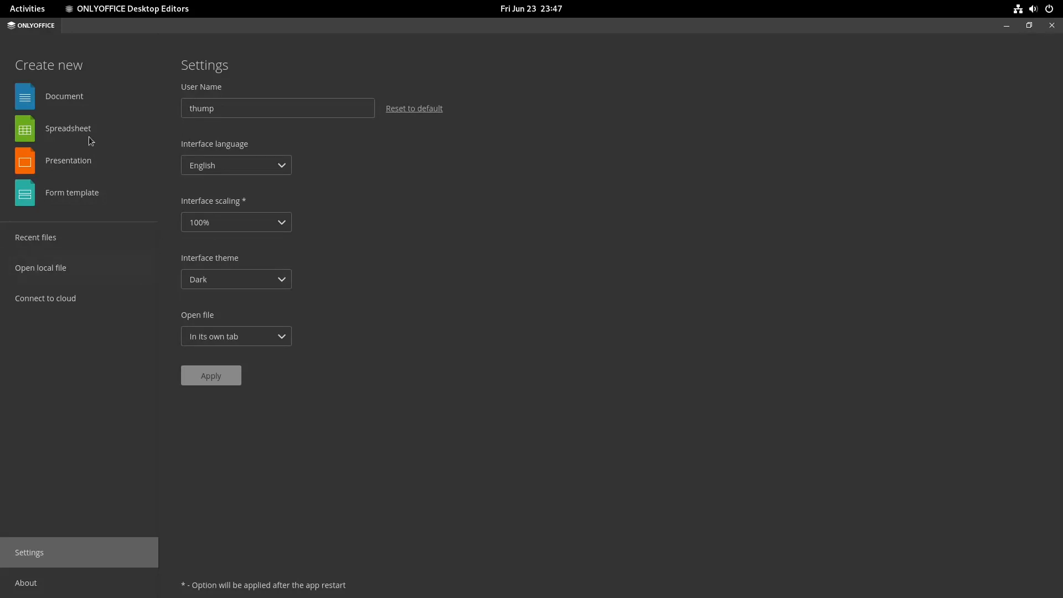
- Create a new text document and write "Thump Linux is the best YouTube Channel ever!" in it
left_click(71, 106)
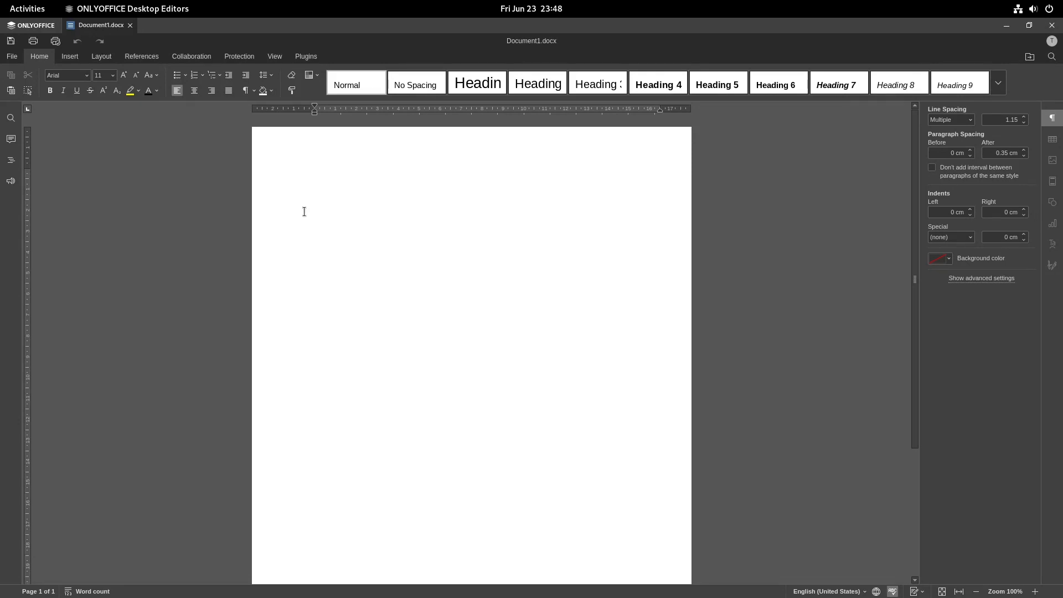
type("Thump Linux is the best YouTube Chane")
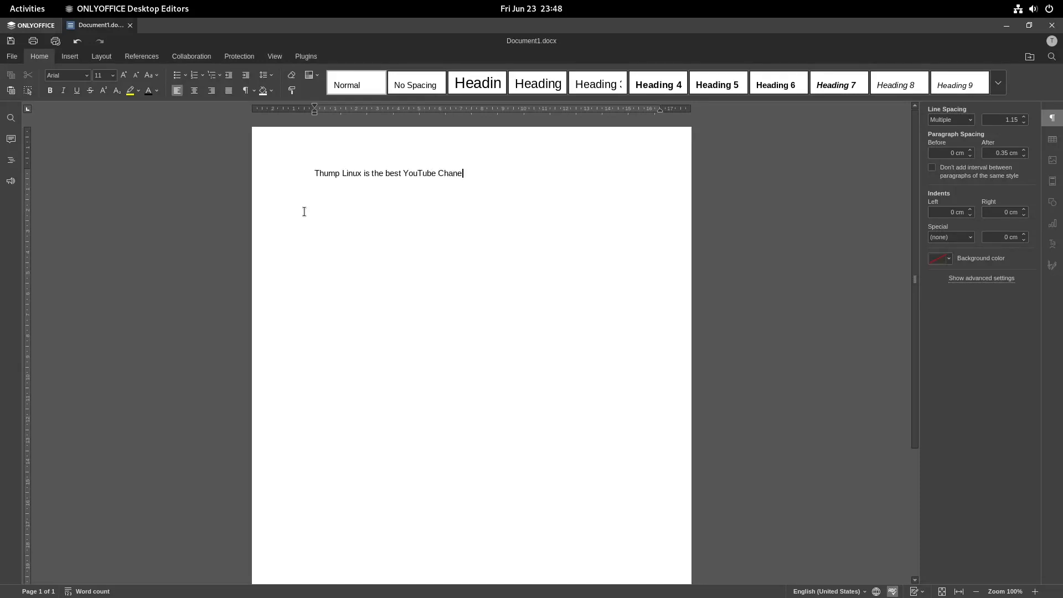
key("BackSpace")
type("nel ever!")
scroll(384, 335, "up", 3)
scroll(385, 335, "up", 6)
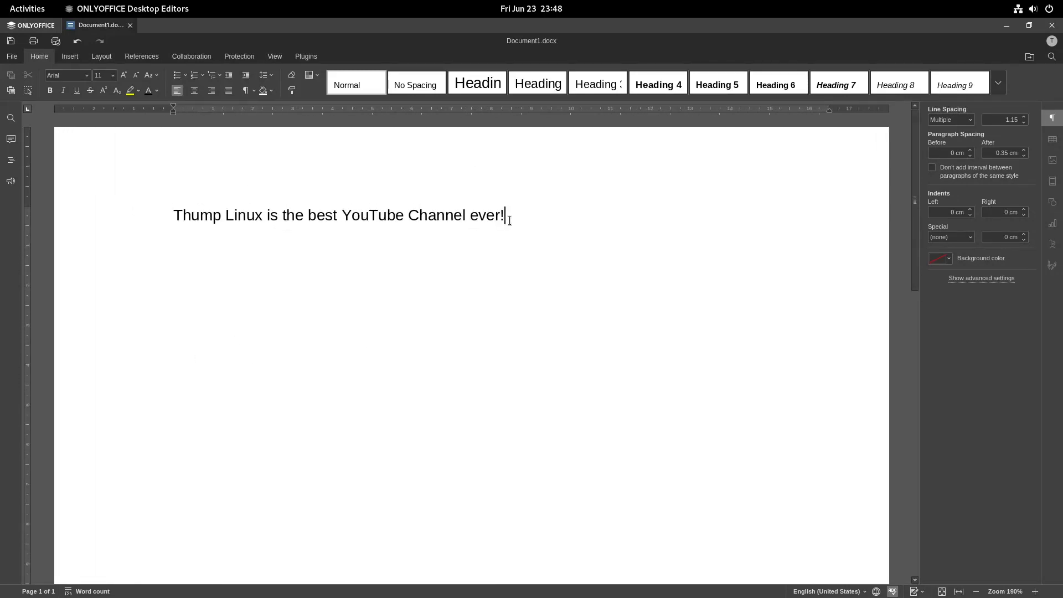
scroll(556, 258, "down", 4)
scroll(557, 259, "down", 3)
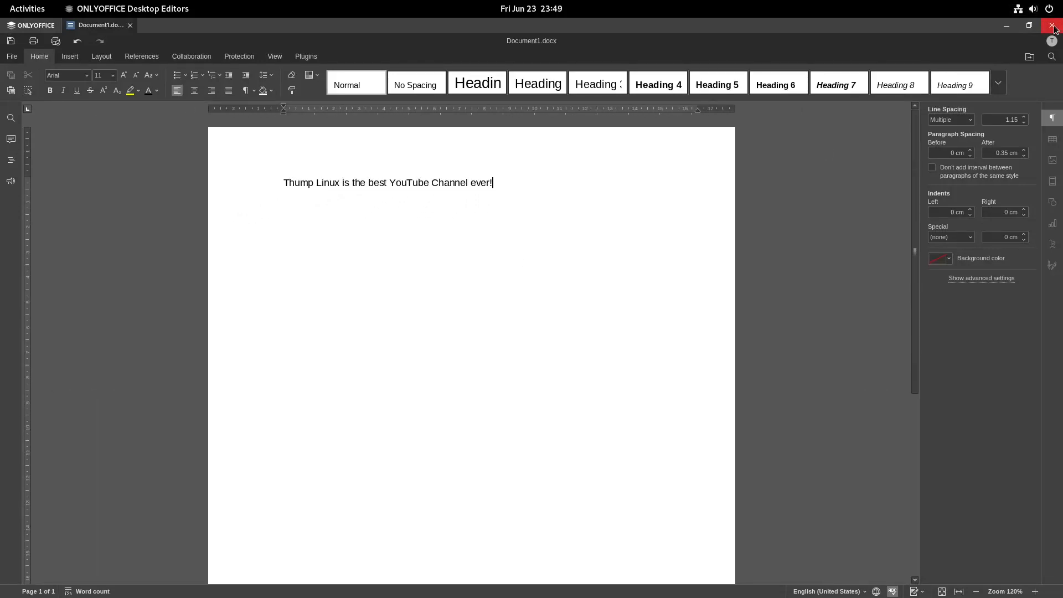
- Create a second blank text document, switch between the two open documents, and return to the ONLYOFFICE start page
left_click(39, 23)
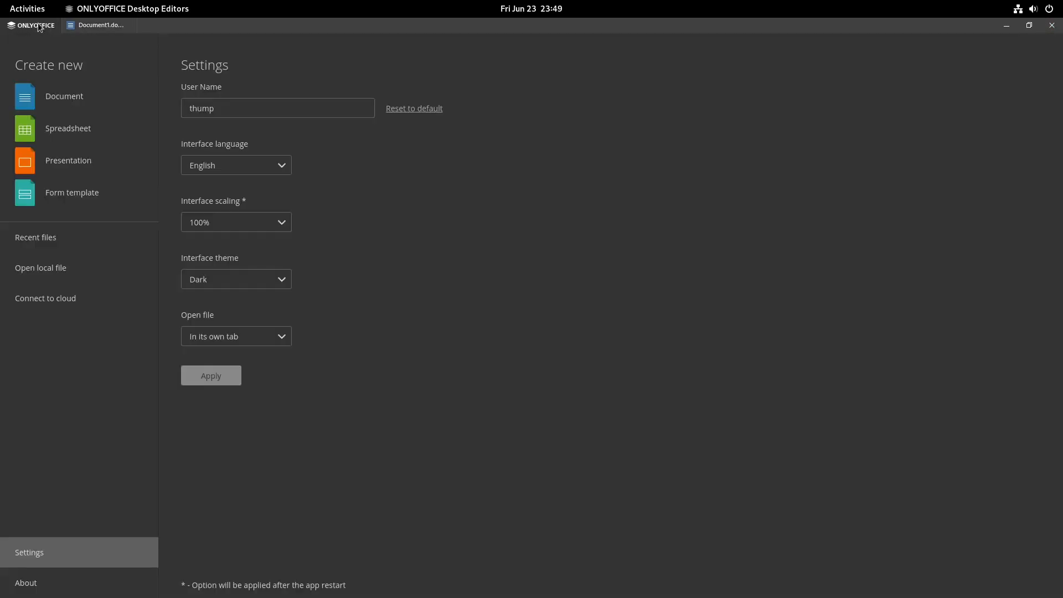
left_click(62, 99)
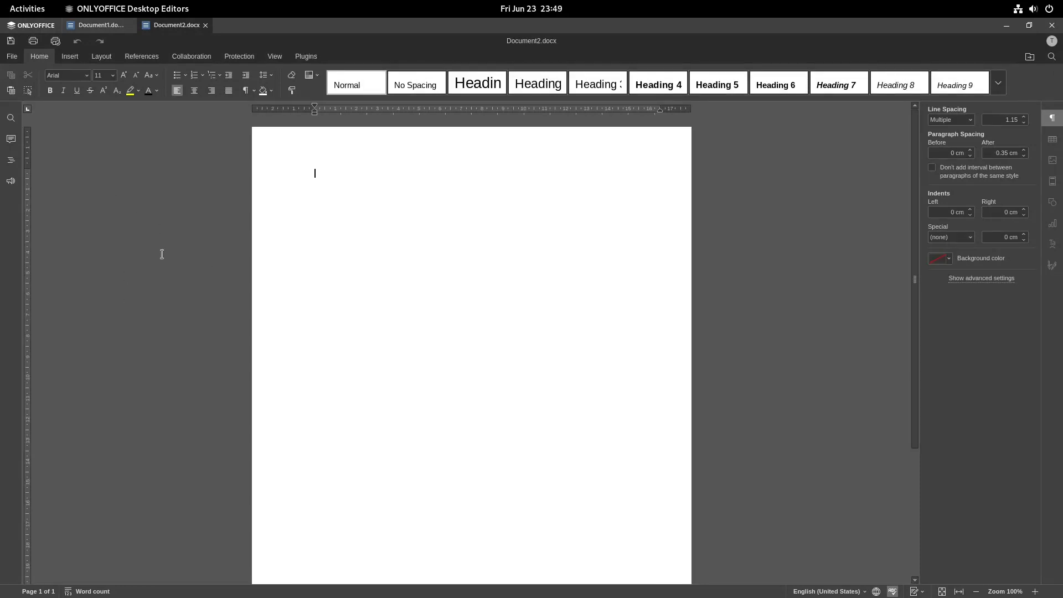
left_click(99, 25)
left_click(171, 26)
left_click(24, 26)
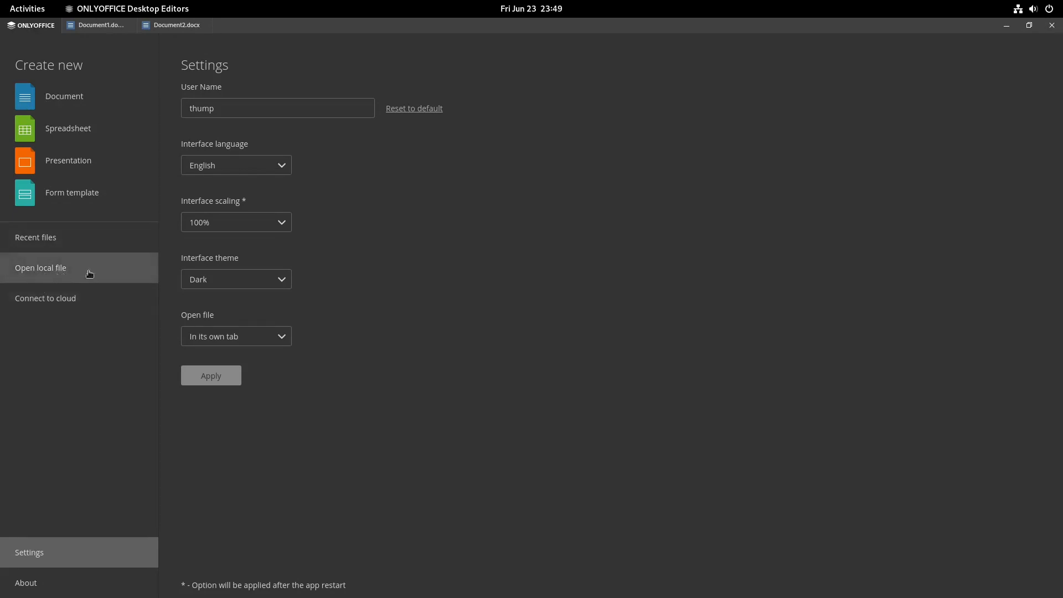
- Create a third blank text document, and close ONLYOFFICE without saving the changes to the first document
left_click(58, 103)
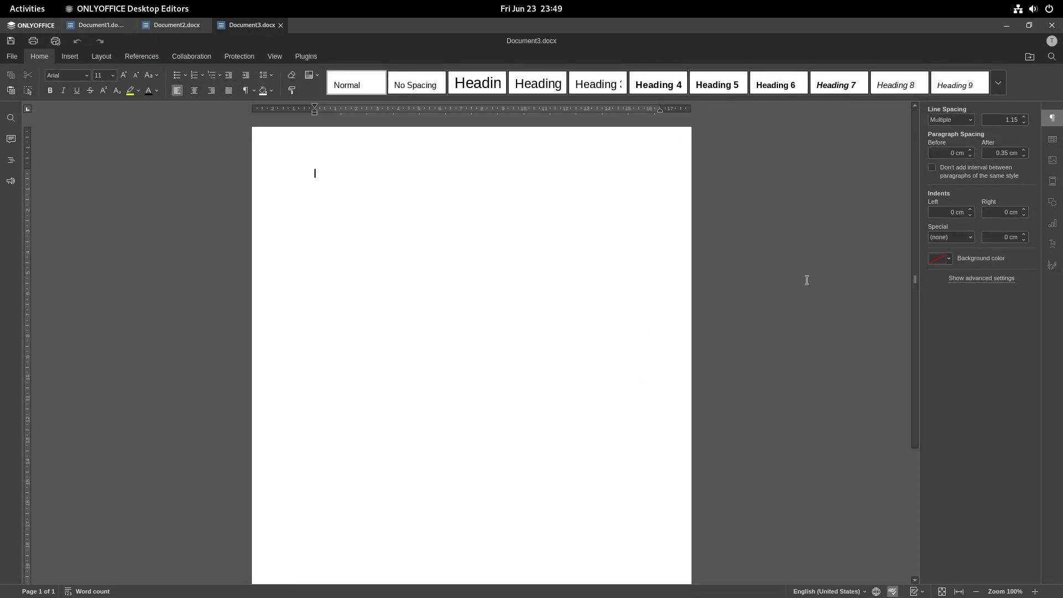
left_click(1052, 25)
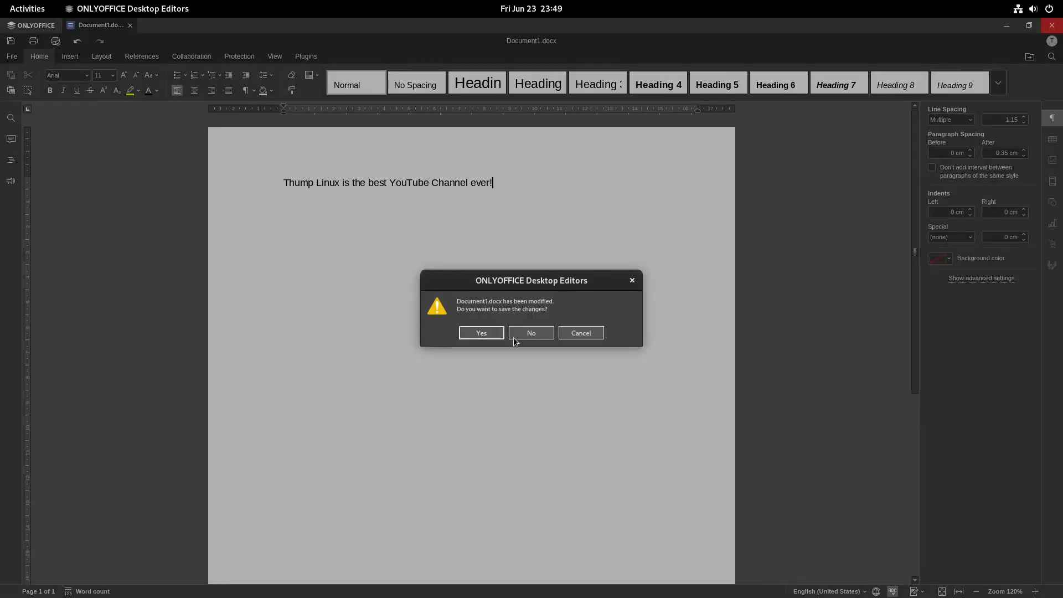
left_click(537, 335)
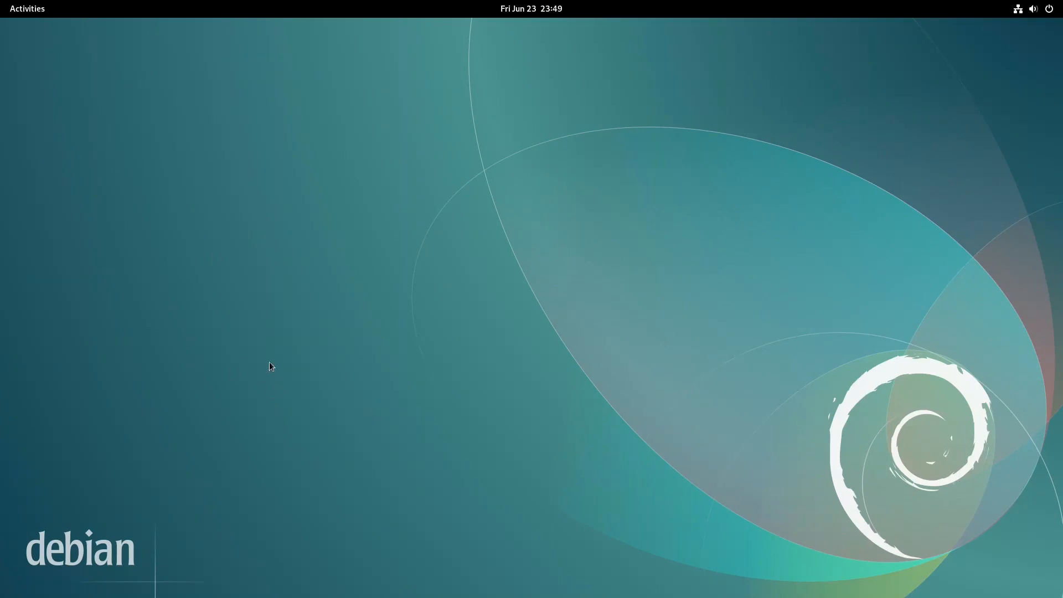
left_click(1033, 8)
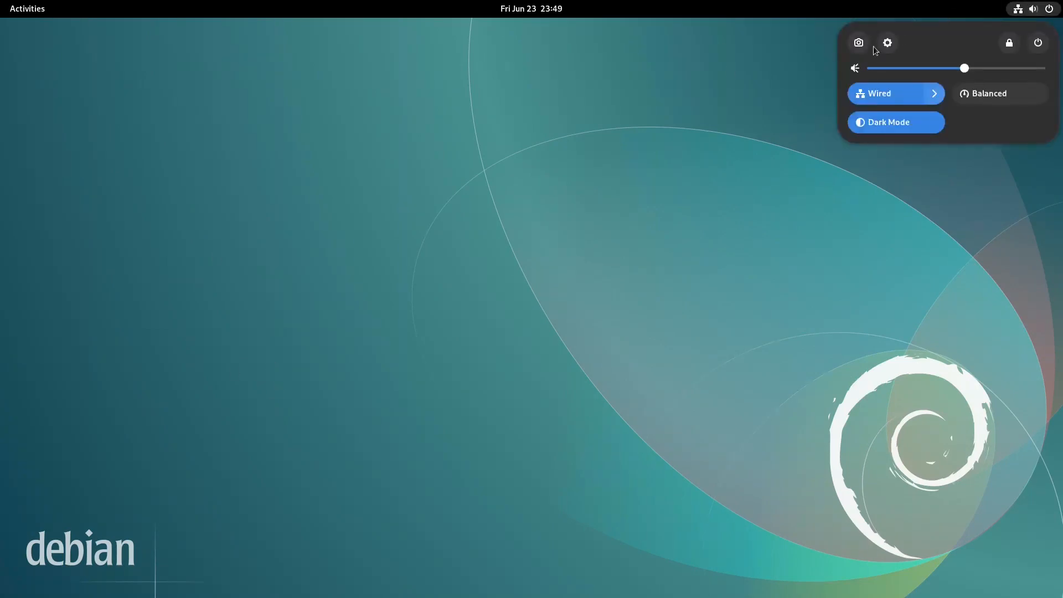
left_click(770, 183)
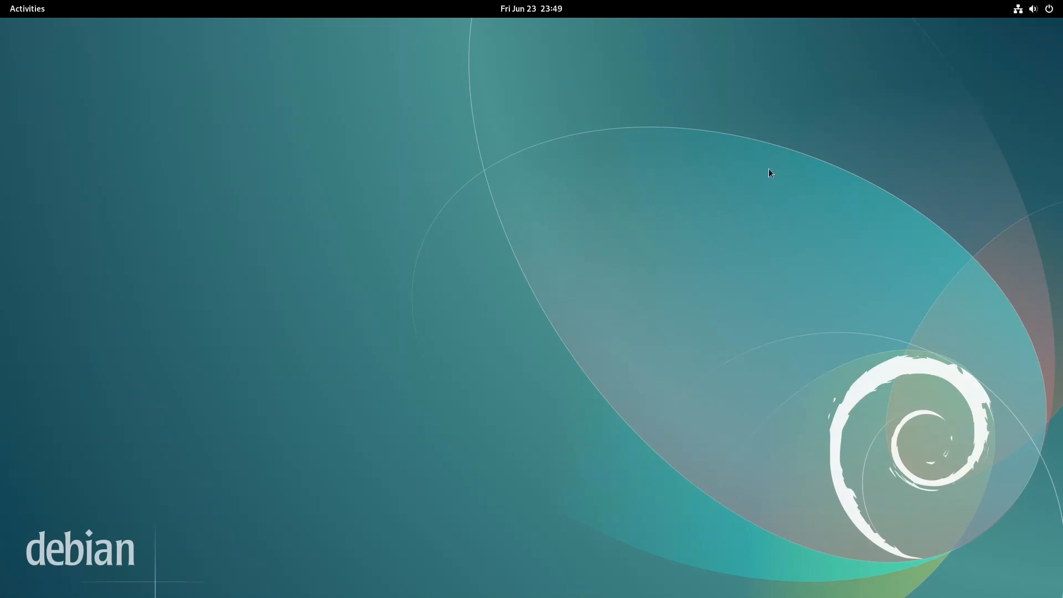
- View the second workspace in the activities overview and return to the first one
left_click(3, 7)
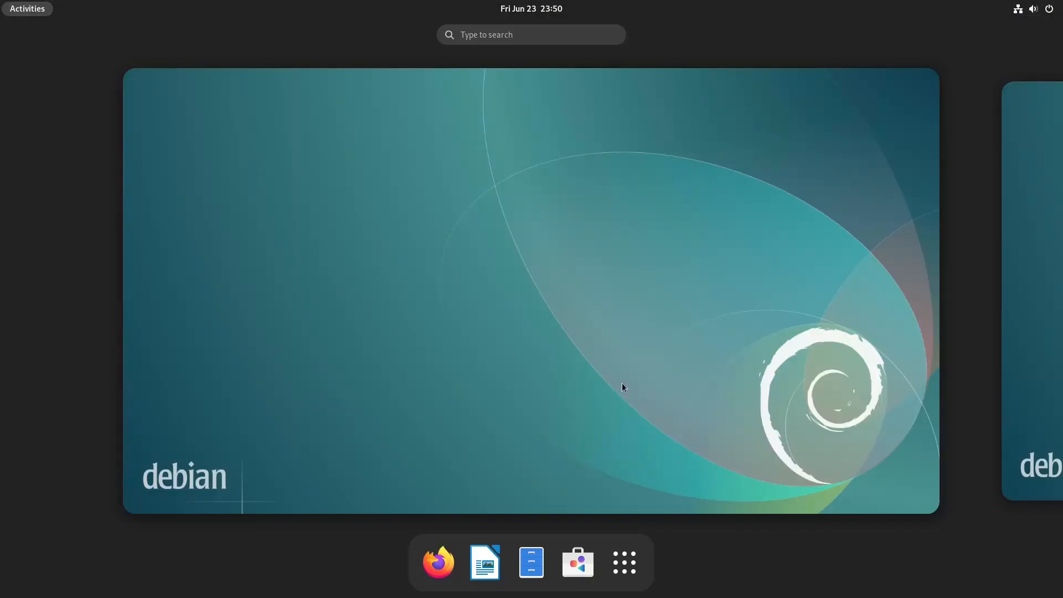
scroll(602, 357, "down", 1)
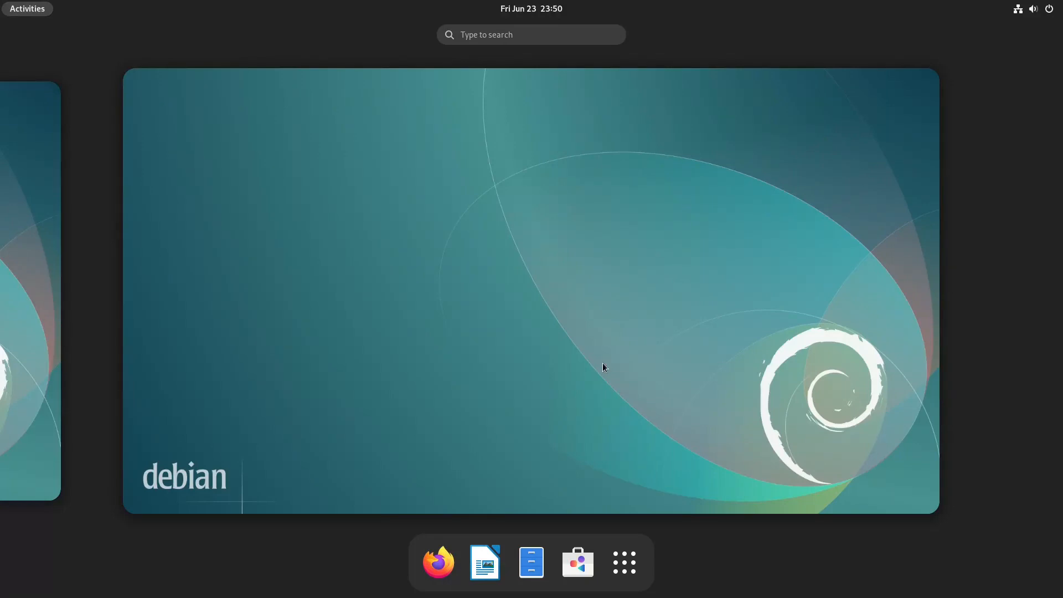
scroll(598, 414, "up", 1)
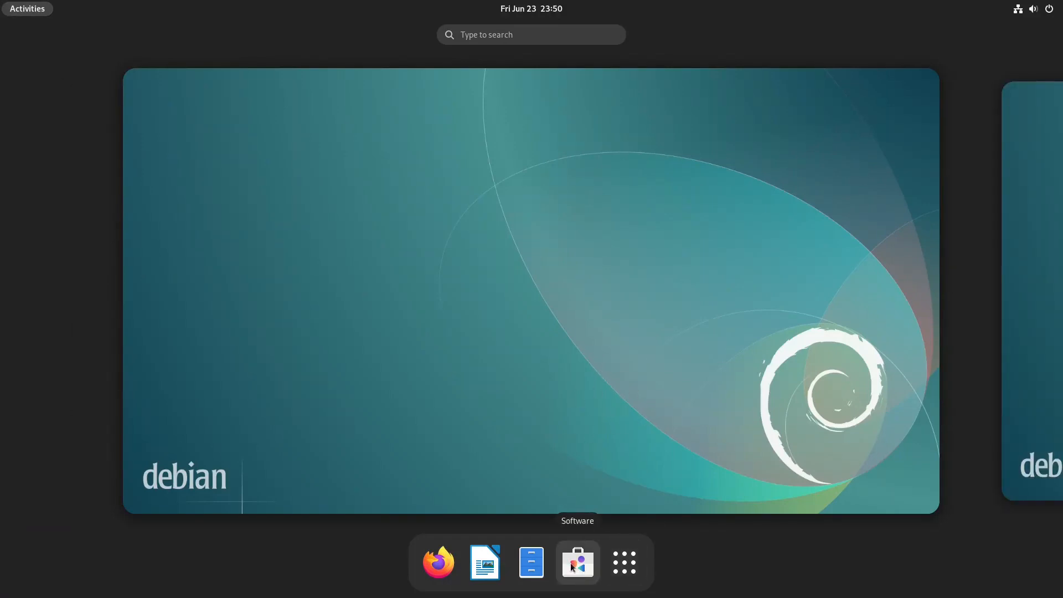
- Open the Files application, look through the Documents folder, Other Locations and the Home folder, and close it
left_click(535, 562)
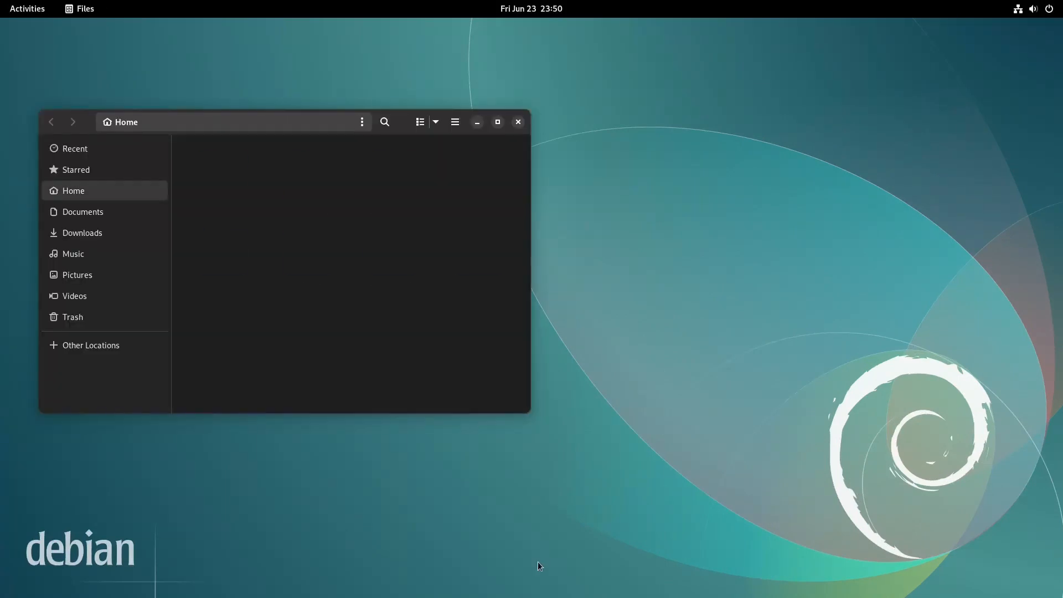
left_click_drag(275, 123, 490, 152)
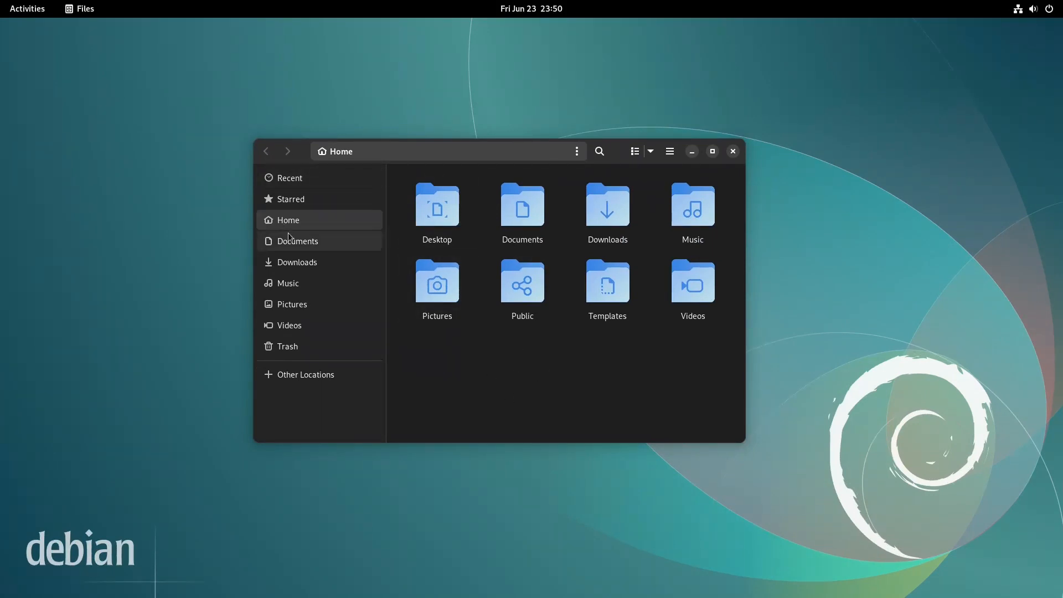
left_click(296, 247)
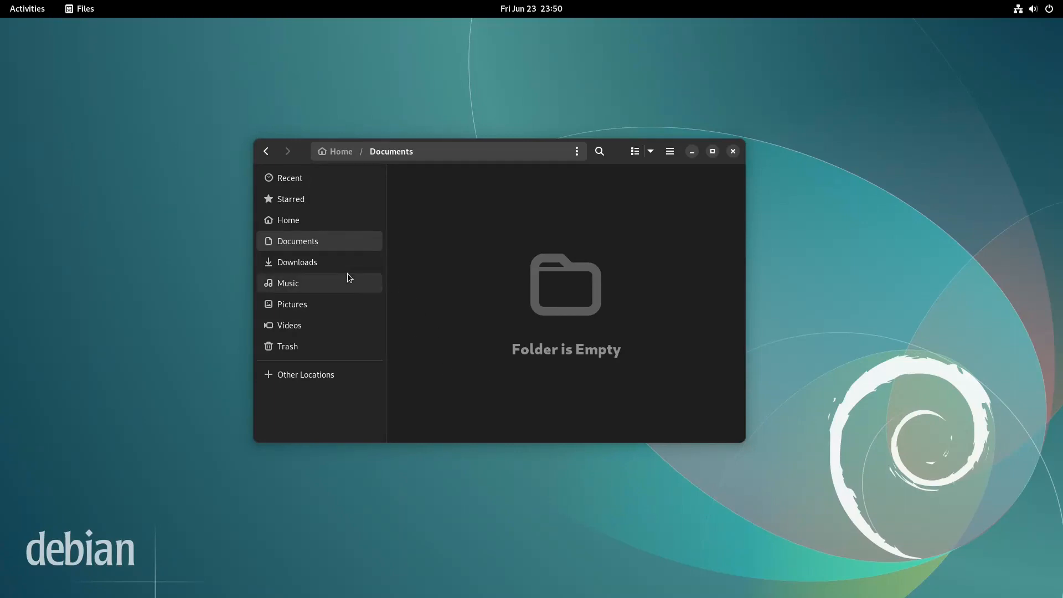
left_click(277, 378)
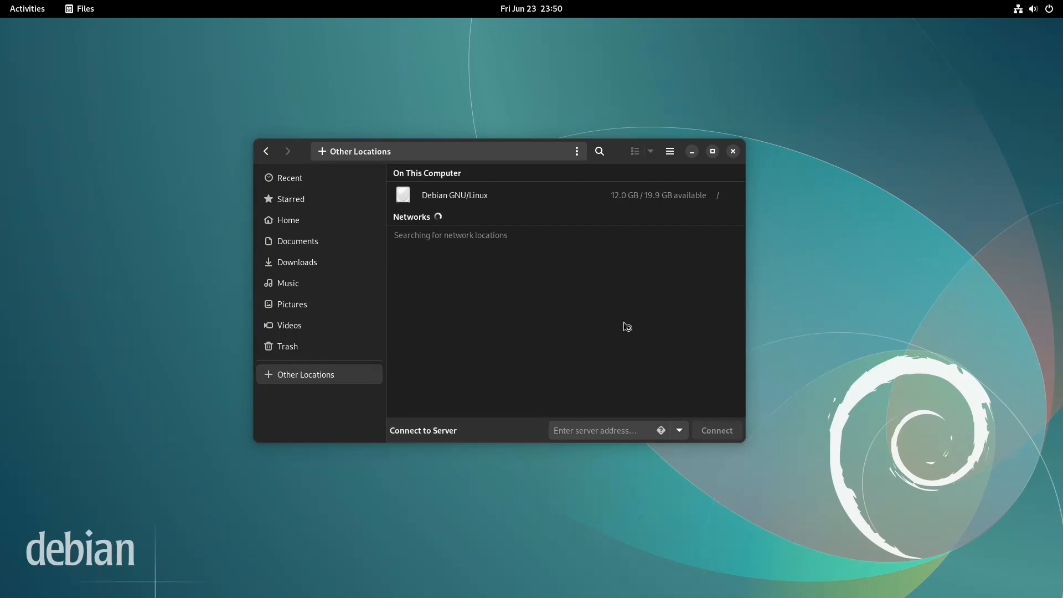
left_click(291, 223)
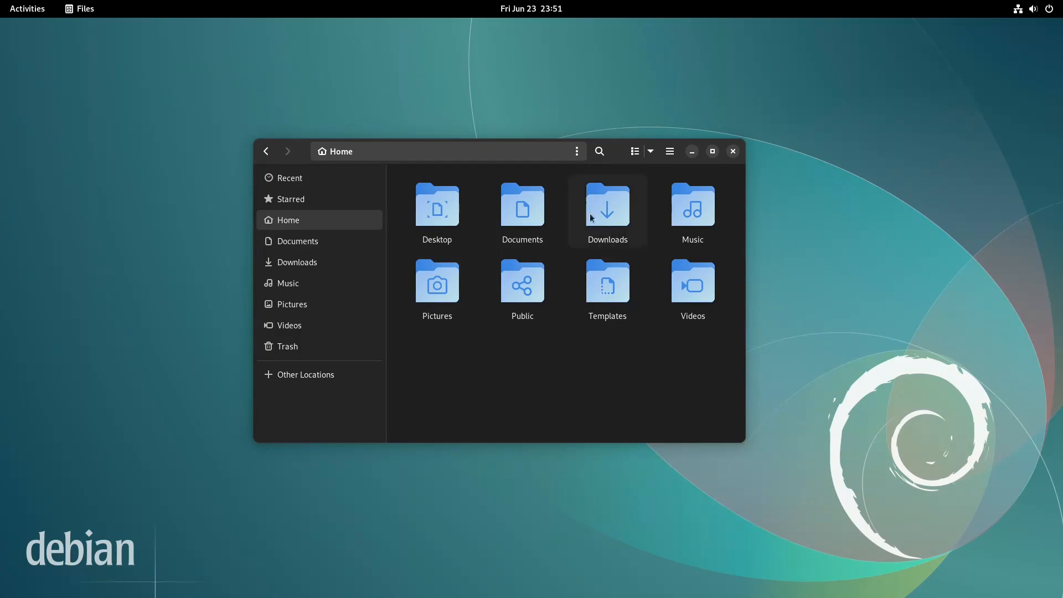
mouse_move(492, 151)
left_mouse_down()
mouse_move(492, 176)
mouse_move(482, 167)
left_mouse_up()
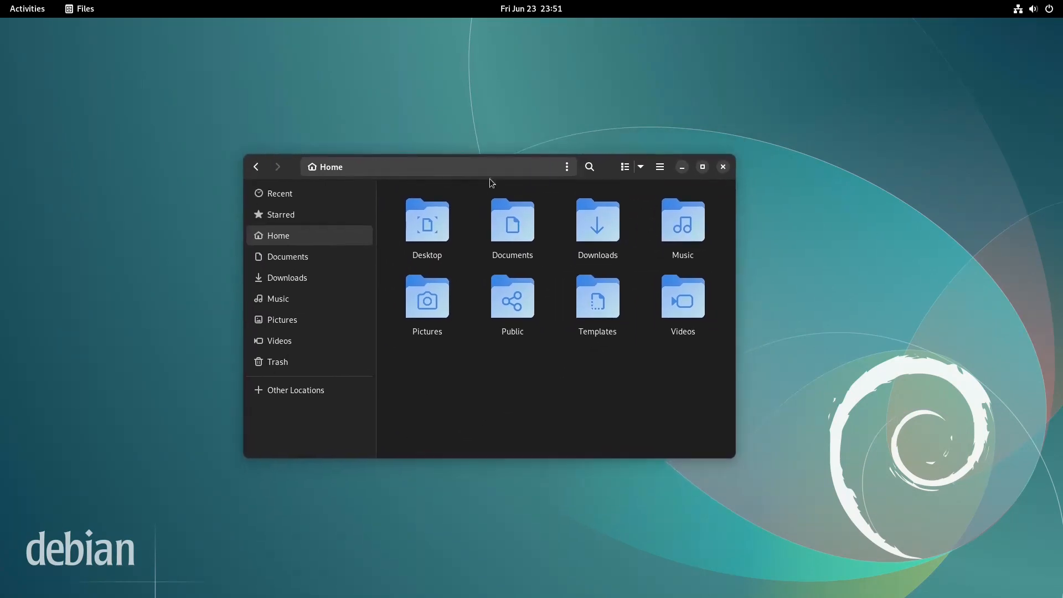
left_click(724, 166)
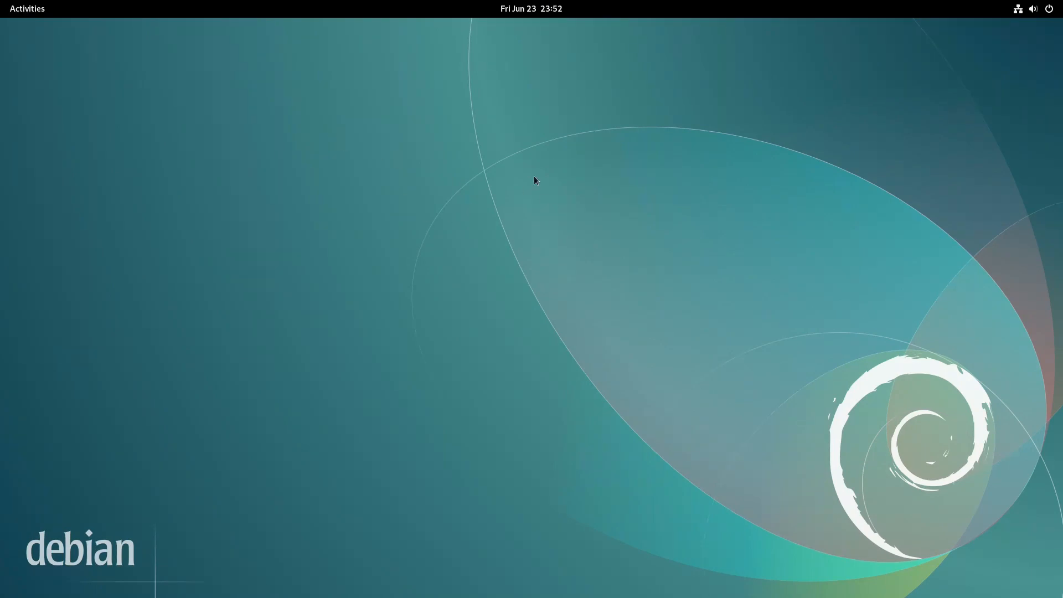
left_click(1033, 9)
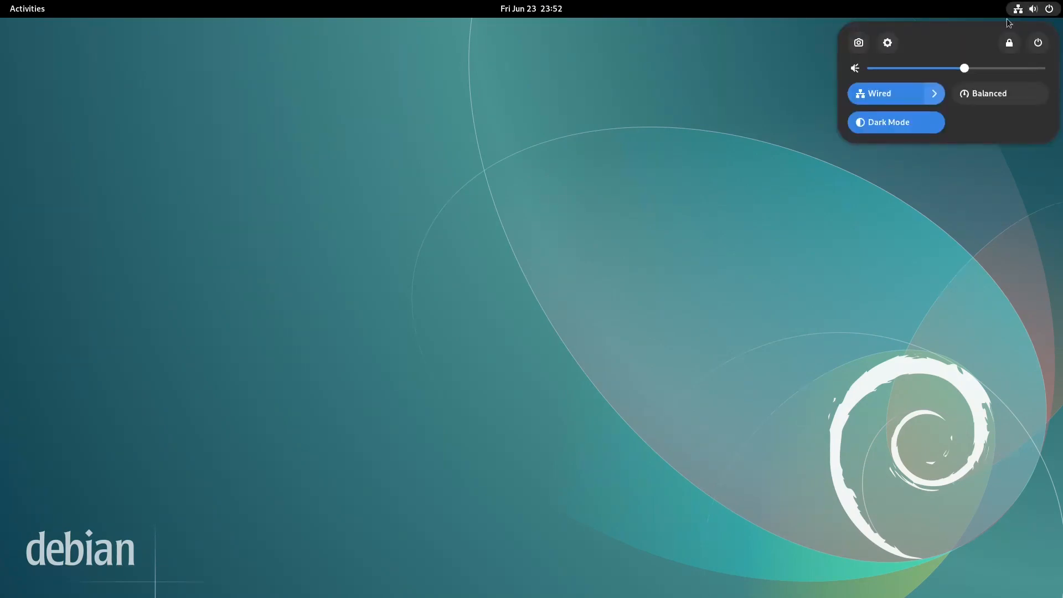
left_click(768, 192)
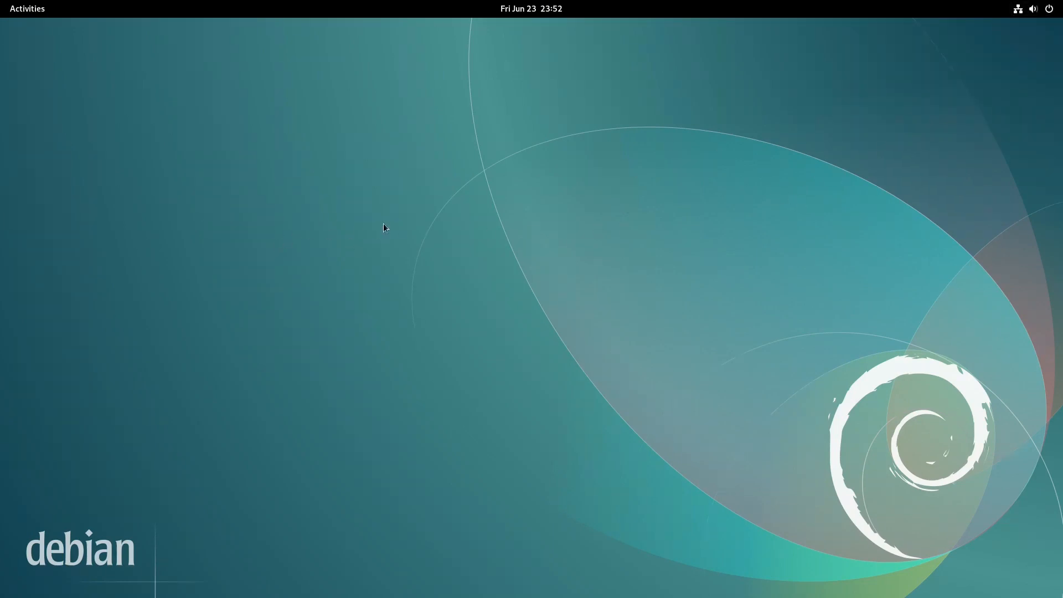